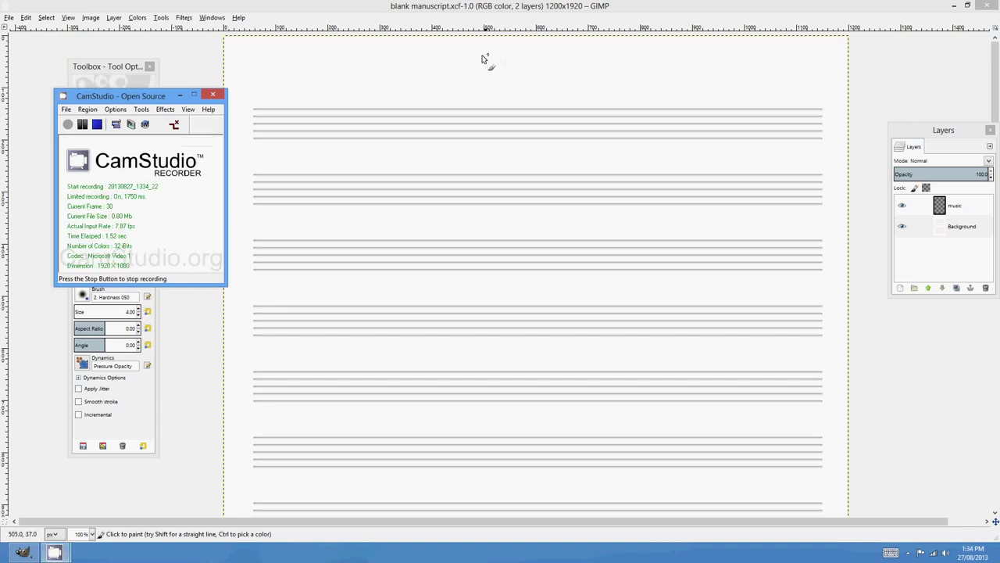
{"action": "left_click", "coordinate": [514, 9]}
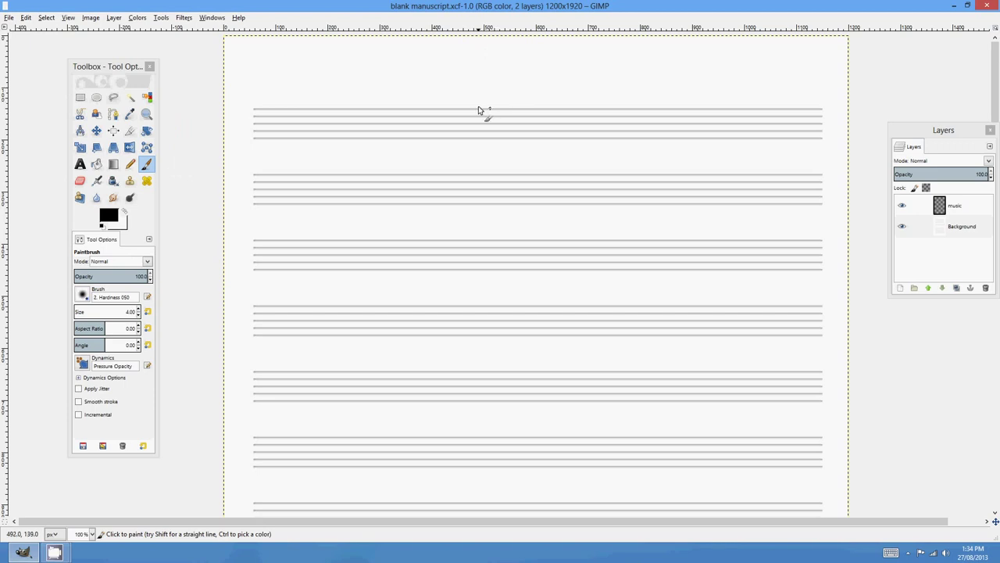
{"action": "mouse_move", "coordinate": [500, 87]}
{"action": "left_mouse_down"}
{"action": "mouse_move", "coordinate": [474, 154]}
{"action": "mouse_move", "coordinate": [505, 89]}
{"action": "left_mouse_up"}
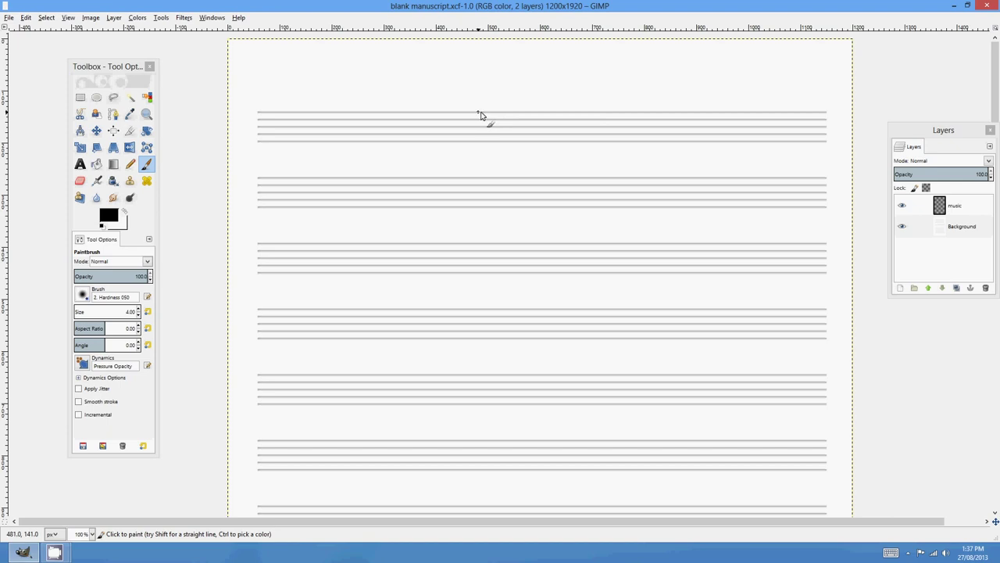
{"action": "left_click_drag", "start_coordinate": [439, 120], "coordinate": [469, 123]}
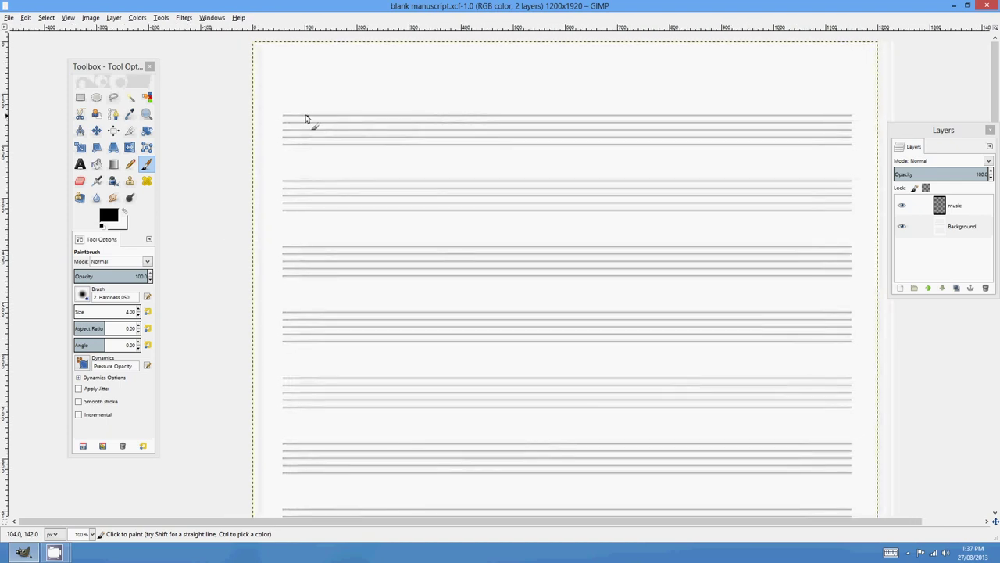
{"action": "left_click", "coordinate": [376, 131]}
{"action": "key", "text": "ctrl+z"}
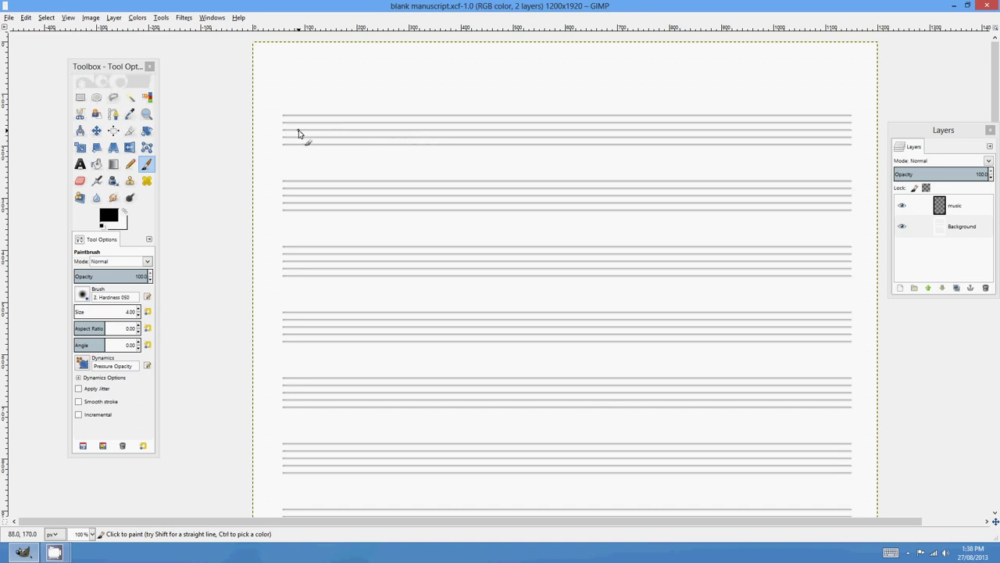
{"action": "left_click_drag", "start_coordinate": [690, 259], "coordinate": [671, 268]}
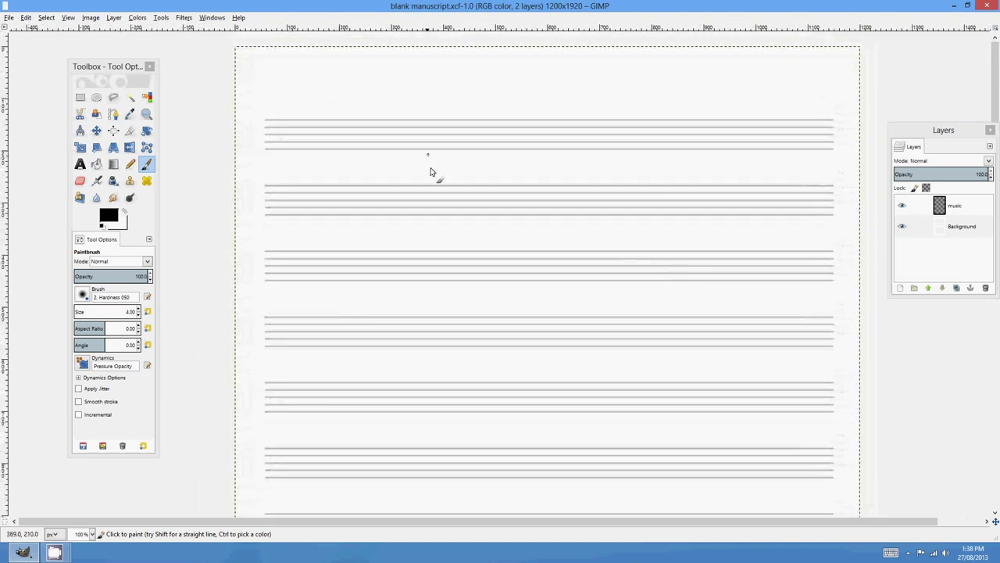
{"action": "mouse_move", "coordinate": [547, 122]}
{"action": "left_mouse_down"}
{"action": "mouse_move", "coordinate": [540, 127]}
{"action": "mouse_move", "coordinate": [570, 122]}
{"action": "left_mouse_up"}
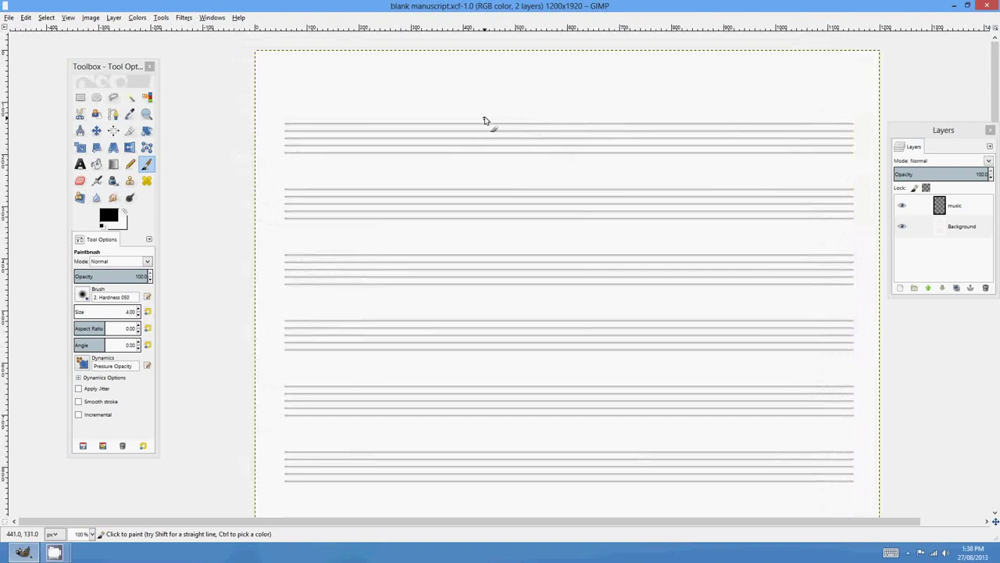
{"action": "left_click_drag", "start_coordinate": [545, 168], "coordinate": [538, 176]}
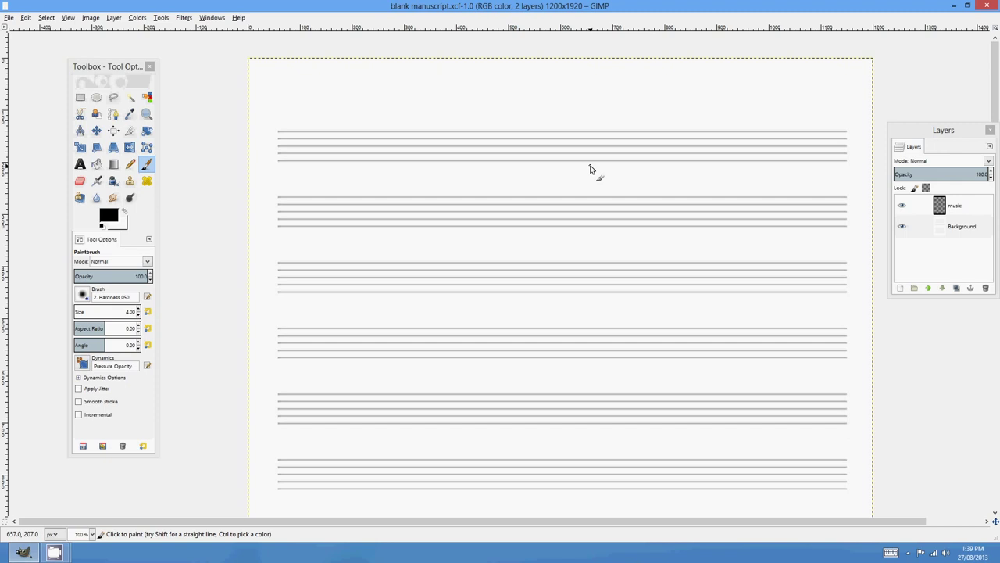
{"action": "mouse_move", "coordinate": [556, 165]}
{"action": "left_mouse_down"}
{"action": "mouse_move", "coordinate": [543, 153]}
{"action": "mouse_move", "coordinate": [560, 158]}
{"action": "left_mouse_up"}
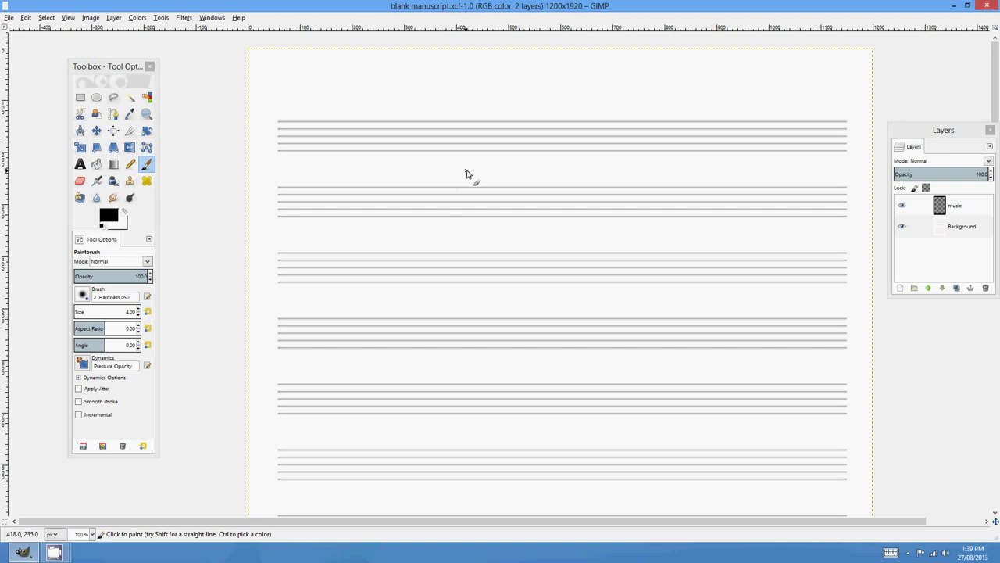
{"action": "left_click_drag", "start_coordinate": [476, 165], "coordinate": [490, 152]}
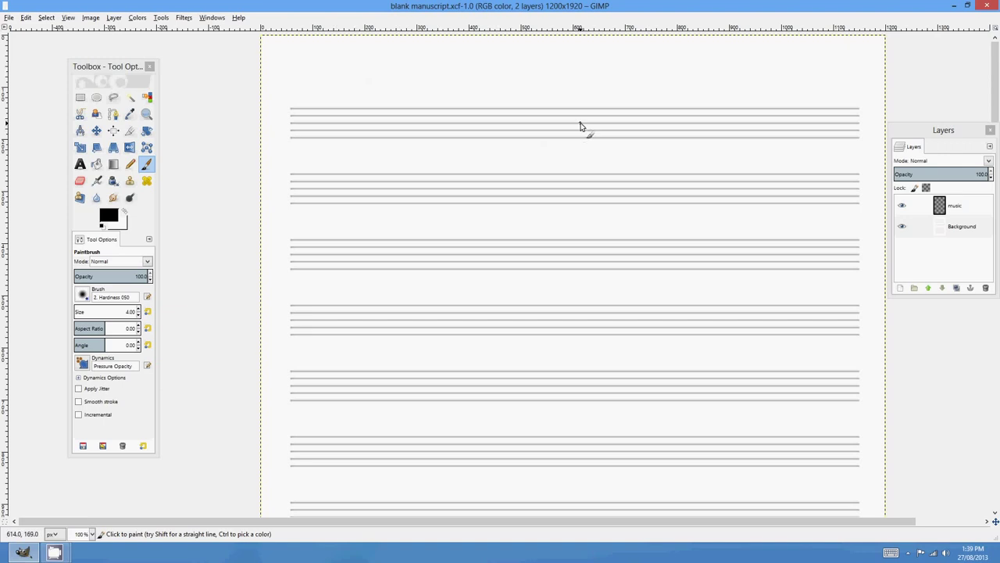
- Look over the blank staves down the length of the manuscript page
{"action": "scroll", "coordinate": [626, 181], "scroll_direction": "down", "scroll_amount": 1}
{"action": "left_click_drag", "start_coordinate": [632, 250], "coordinate": [576, 132]}
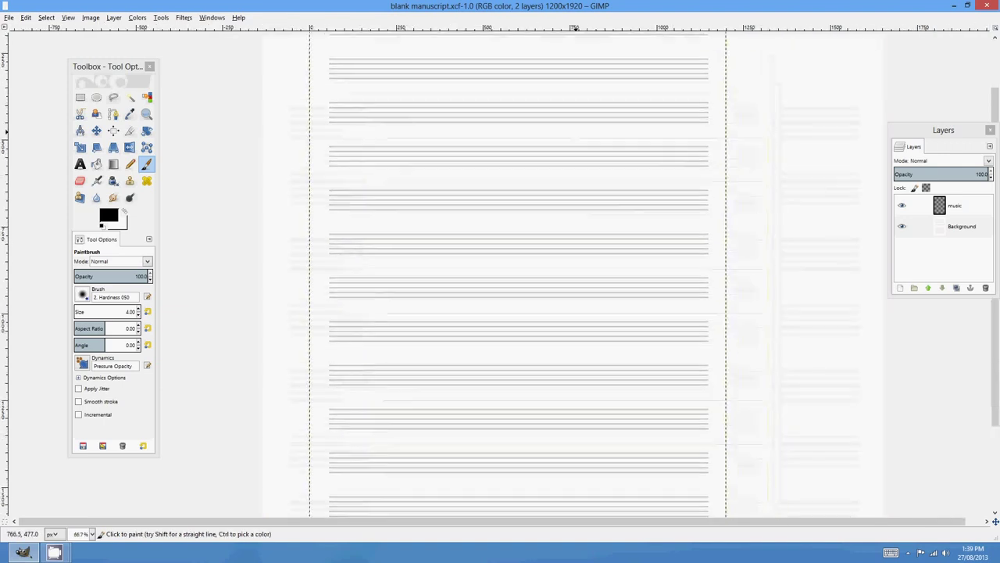
{"action": "left_click_drag", "start_coordinate": [576, 282], "coordinate": [574, 144]}
{"action": "left_click_drag", "start_coordinate": [606, 78], "coordinate": [600, 197]}
{"action": "mouse_move", "coordinate": [613, 141]}
{"action": "left_mouse_down"}
{"action": "mouse_move", "coordinate": [614, 235]}
{"action": "mouse_move", "coordinate": [636, 215]}
{"action": "left_mouse_up"}
{"action": "mouse_move", "coordinate": [599, 174]}
{"action": "left_mouse_down"}
{"action": "mouse_move", "coordinate": [623, 226]}
{"action": "mouse_move", "coordinate": [601, 222]}
{"action": "left_mouse_up"}
{"action": "scroll", "coordinate": [540, 177], "scroll_direction": "up", "scroll_amount": 1}
{"action": "left_click_drag", "start_coordinate": [499, 151], "coordinate": [504, 180]}
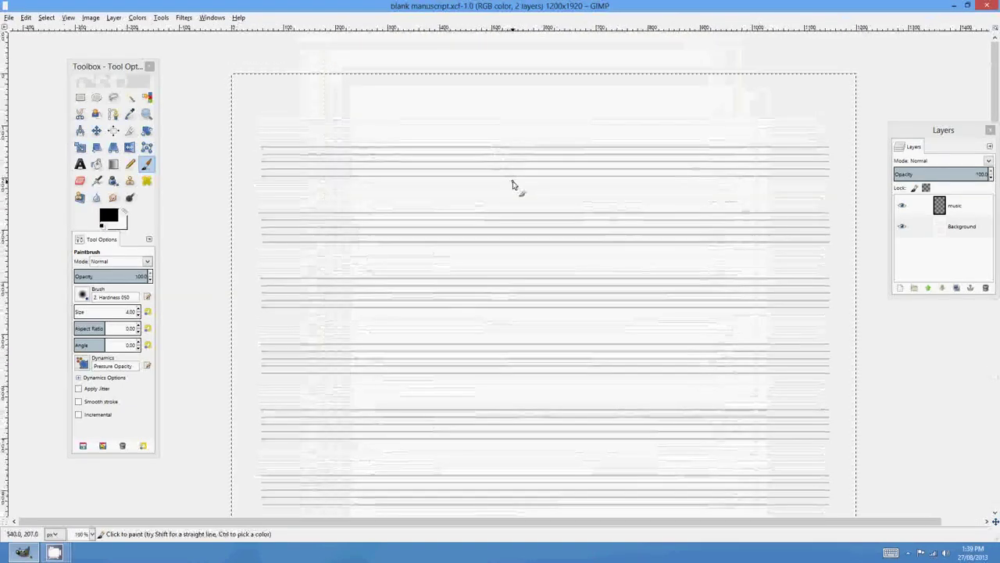
- Paint an arrow pointing to the first staff and handwrite the label "staff" above it
{"action": "mouse_move", "coordinate": [525, 104]}
{"action": "left_mouse_down"}
{"action": "mouse_move", "coordinate": [492, 173]}
{"action": "mouse_move", "coordinate": [503, 162]}
{"action": "left_mouse_up"}
{"action": "mouse_move", "coordinate": [534, 83]}
{"action": "left_mouse_down"}
{"action": "mouse_move", "coordinate": [521, 100]}
{"action": "mouse_move", "coordinate": [561, 98]}
{"action": "mouse_move", "coordinate": [575, 122]}
{"action": "left_mouse_up"}
{"action": "left_click_drag", "start_coordinate": [597, 82], "coordinate": [593, 125]}
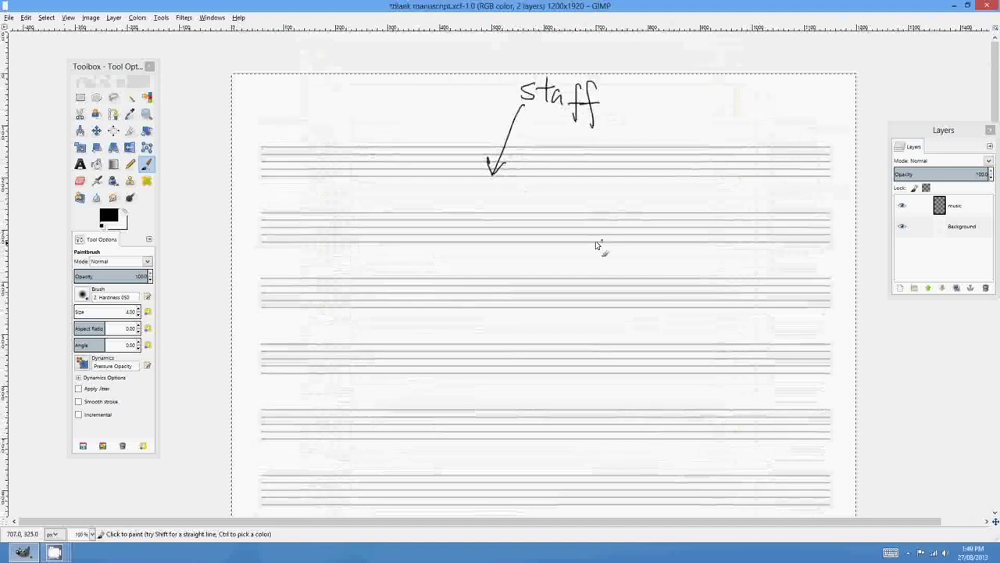
- Undo all brush strokes of the "staff" label and its arrow
{"action": "key", "text": "ctrl+z"}
{"action": "key", "text": "ctrl+z"}
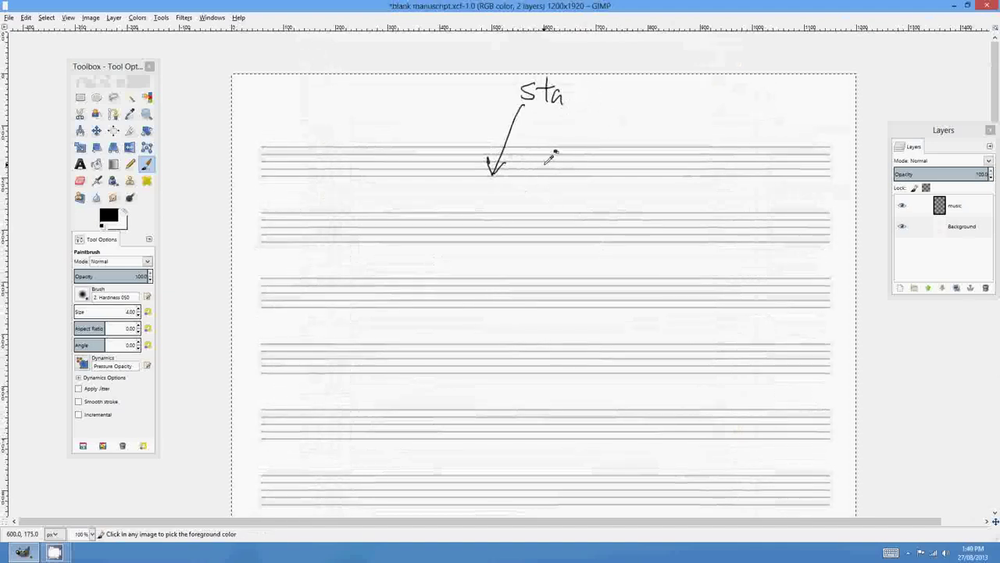
{"action": "key", "text": "ctrl+z"}
{"action": "key", "text": "ctrl+z"}
{"action": "key", "text": "ctrl+z"}
{"action": "key", "text": "ctrl+z"}
{"action": "key", "text": "ctrl+z"}
{"action": "key", "text": "ctrl+z"}
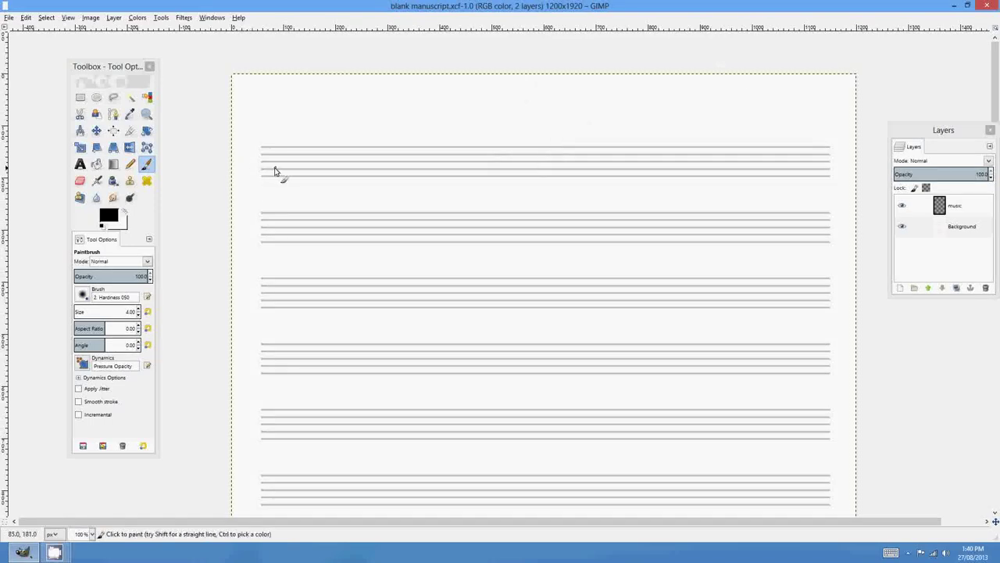
- Paint a treble clef on the first staff and a bass clef on the second, and join both staves with a bracket
{"action": "mouse_move", "coordinate": [273, 169]}
{"action": "left_mouse_down"}
{"action": "mouse_move", "coordinate": [285, 172]}
{"action": "mouse_move", "coordinate": [277, 178]}
{"action": "mouse_move", "coordinate": [285, 134]}
{"action": "mouse_move", "coordinate": [290, 181]}
{"action": "left_mouse_up"}
{"action": "left_click_drag", "start_coordinate": [272, 222], "coordinate": [282, 239]}
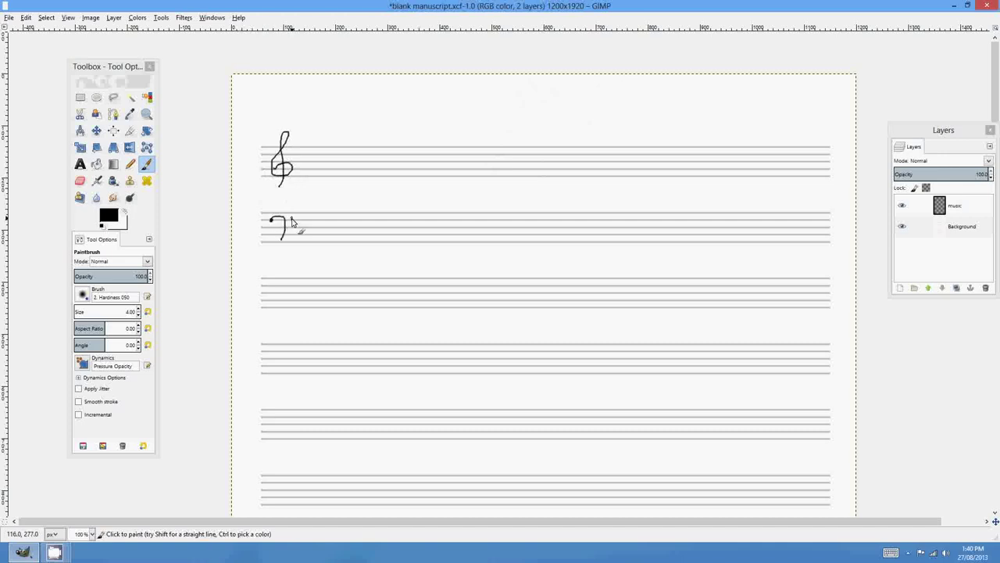
{"action": "left_click", "coordinate": [291, 221]}
{"action": "left_click", "coordinate": [291, 226]}
{"action": "mouse_move", "coordinate": [263, 142]}
{"action": "left_mouse_down"}
{"action": "mouse_move", "coordinate": [266, 247]}
{"action": "mouse_move", "coordinate": [276, 251]}
{"action": "left_mouse_up"}
{"action": "mouse_move", "coordinate": [263, 146]}
{"action": "left_mouse_down"}
{"action": "mouse_move", "coordinate": [308, 154]}
{"action": "mouse_move", "coordinate": [319, 142]}
{"action": "left_mouse_up"}
- Paint a two-sharp key signature and a 3/4 time signature after the clefs on both staves
{"action": "mouse_move", "coordinate": [301, 155]}
{"action": "left_mouse_down"}
{"action": "mouse_move", "coordinate": [320, 150]}
{"action": "mouse_move", "coordinate": [325, 168]}
{"action": "mouse_move", "coordinate": [331, 161]}
{"action": "left_mouse_up"}
{"action": "mouse_move", "coordinate": [302, 213]}
{"action": "left_mouse_down"}
{"action": "mouse_move", "coordinate": [314, 237]}
{"action": "mouse_move", "coordinate": [324, 229]}
{"action": "left_mouse_up"}
{"action": "left_click_drag", "start_coordinate": [340, 145], "coordinate": [354, 173]}
{"action": "mouse_move", "coordinate": [349, 165]}
{"action": "left_mouse_down"}
{"action": "mouse_move", "coordinate": [336, 225]}
{"action": "mouse_move", "coordinate": [351, 235]}
{"action": "mouse_move", "coordinate": [347, 244]}
{"action": "left_mouse_up"}
- Fill the first bar with three quarter notes on the treble staff and a block rest on the bass staff, closed by a bar line
{"action": "mouse_move", "coordinate": [393, 165]}
{"action": "left_mouse_down"}
{"action": "mouse_move", "coordinate": [437, 156]}
{"action": "mouse_move", "coordinate": [433, 178]}
{"action": "mouse_move", "coordinate": [486, 177]}
{"action": "mouse_move", "coordinate": [491, 143]}
{"action": "mouse_move", "coordinate": [517, 238]}
{"action": "left_mouse_up"}
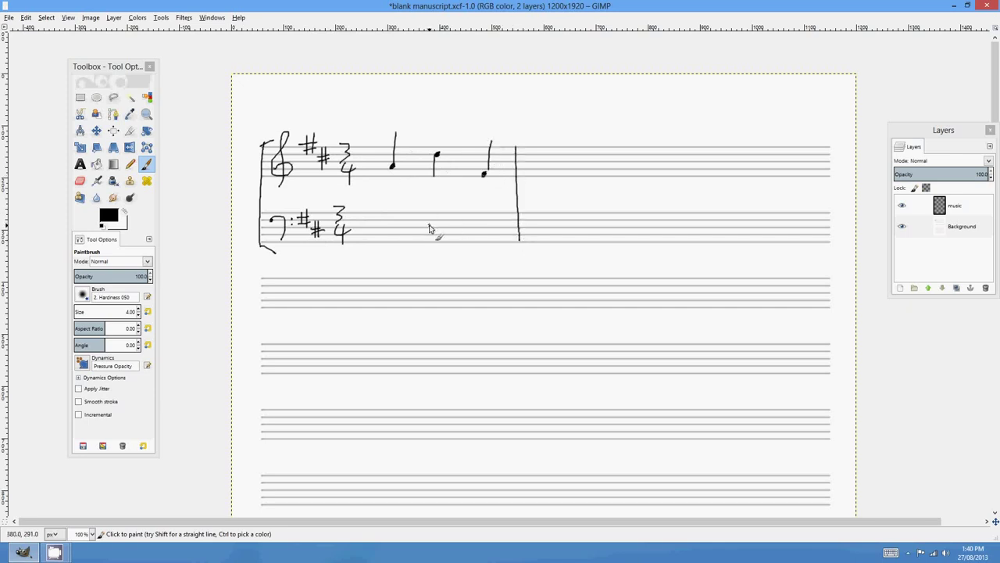
{"action": "left_click_drag", "start_coordinate": [428, 226], "coordinate": [438, 234]}
- Handwrite the labels "Treble clef" and "Bass clef" with lines leading to the two clefs, undoing the stray scribble
{"action": "left_click_drag", "start_coordinate": [284, 135], "coordinate": [311, 114]}
{"action": "mouse_move", "coordinate": [321, 101]}
{"action": "left_mouse_down"}
{"action": "mouse_move", "coordinate": [351, 111]}
{"action": "mouse_move", "coordinate": [380, 101]}
{"action": "mouse_move", "coordinate": [412, 117]}
{"action": "mouse_move", "coordinate": [414, 108]}
{"action": "left_mouse_up"}
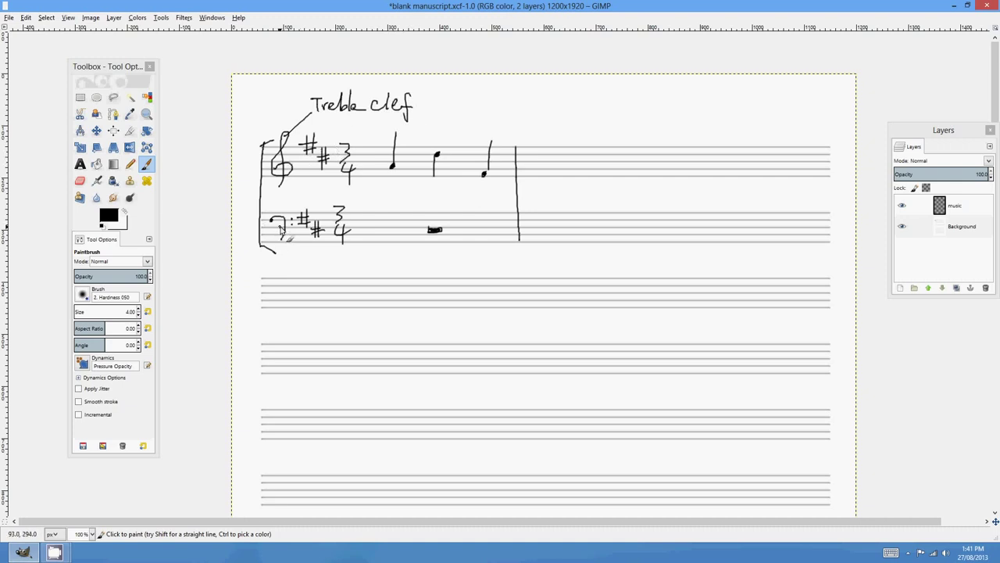
{"action": "mouse_move", "coordinate": [289, 245]}
{"action": "left_mouse_down"}
{"action": "mouse_move", "coordinate": [316, 268]}
{"action": "mouse_move", "coordinate": [376, 264]}
{"action": "mouse_move", "coordinate": [384, 272]}
{"action": "mouse_move", "coordinate": [391, 262]}
{"action": "left_mouse_up"}
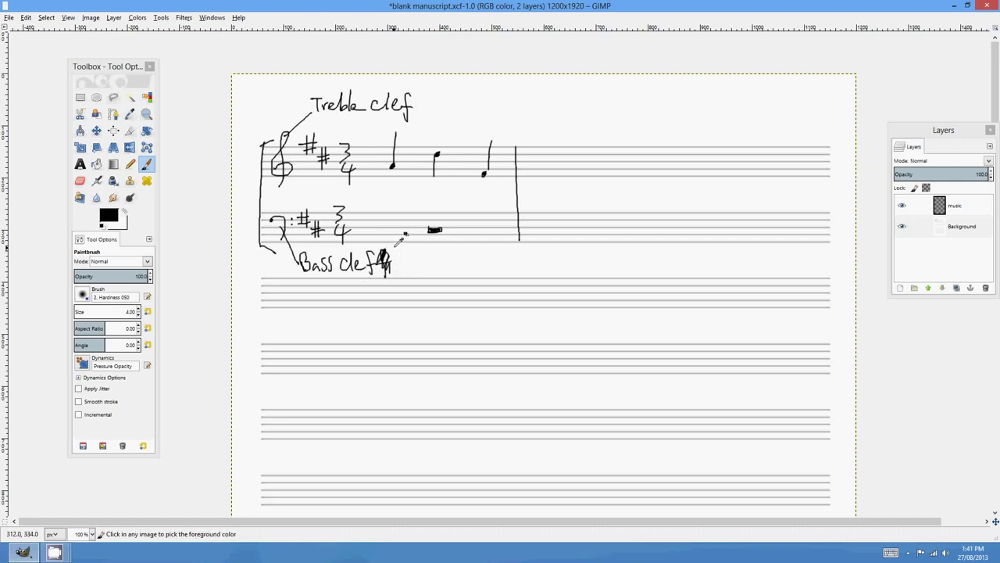
{"action": "key", "text": "ctrl+z"}
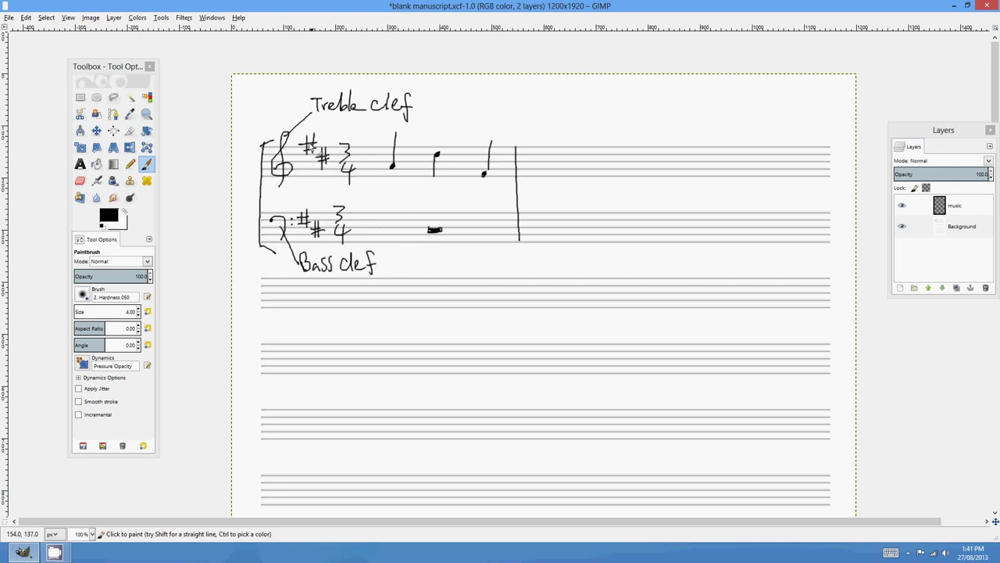
- Handwrite the labels "Key Signature" and "Time signature" with lines leading to the sharps and the 3/4 on the treble staff
{"action": "mouse_move", "coordinate": [316, 153]}
{"action": "left_mouse_down"}
{"action": "mouse_move", "coordinate": [351, 131]}
{"action": "mouse_move", "coordinate": [479, 117]}
{"action": "mouse_move", "coordinate": [497, 96]}
{"action": "mouse_move", "coordinate": [574, 99]}
{"action": "left_mouse_up"}
{"action": "key", "text": "ctrl+z"}
{"action": "key", "text": "ctrl+z"}
{"action": "mouse_move", "coordinate": [591, 88]}
{"action": "left_mouse_down"}
{"action": "mouse_move", "coordinate": [610, 123]}
{"action": "mouse_move", "coordinate": [634, 96]}
{"action": "mouse_move", "coordinate": [692, 102]}
{"action": "left_mouse_up"}
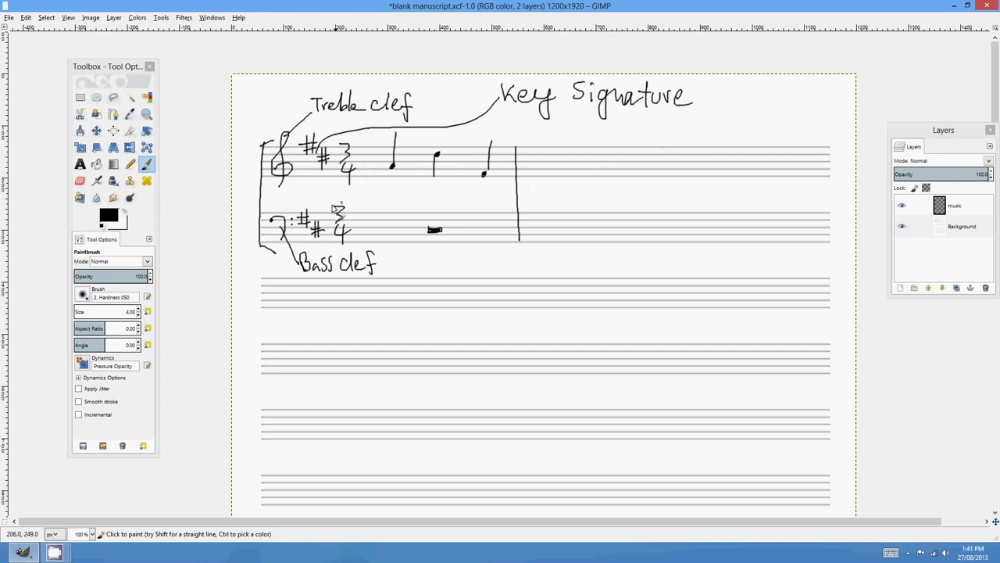
{"action": "mouse_move", "coordinate": [357, 179]}
{"action": "left_mouse_down"}
{"action": "mouse_move", "coordinate": [415, 241]}
{"action": "mouse_move", "coordinate": [490, 280]}
{"action": "mouse_move", "coordinate": [499, 271]}
{"action": "left_mouse_up"}
{"action": "mouse_move", "coordinate": [504, 286]}
{"action": "left_mouse_down"}
{"action": "mouse_move", "coordinate": [507, 273]}
{"action": "mouse_move", "coordinate": [566, 289]}
{"action": "mouse_move", "coordinate": [671, 270]}
{"action": "mouse_move", "coordinate": [701, 275]}
{"action": "mouse_move", "coordinate": [679, 268]}
{"action": "left_mouse_up"}
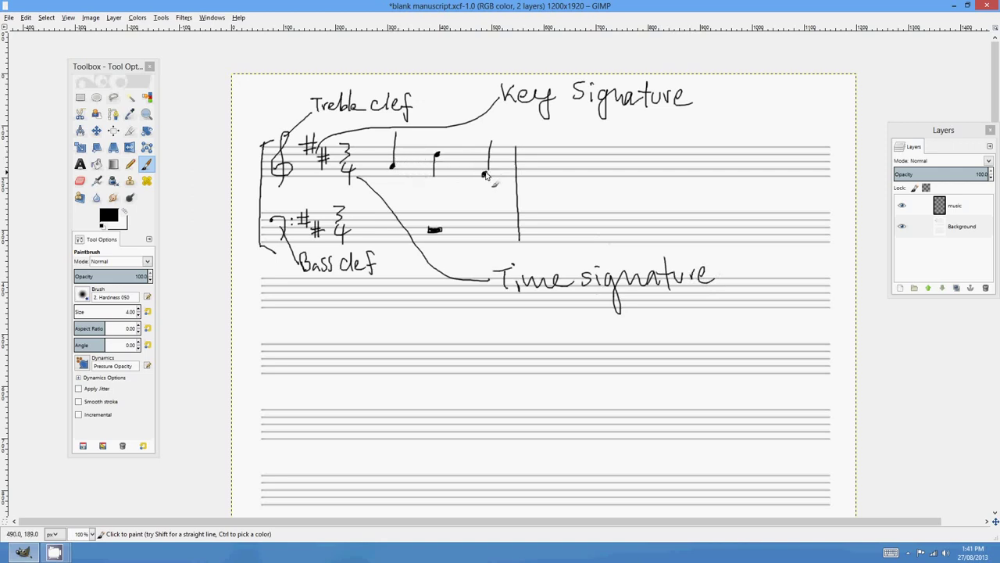
- Handwrite the labels "Notes", "Rest" and "Bar line" with lines leading to the last note, the rest and the bar line
{"action": "mouse_move", "coordinate": [485, 175]}
{"action": "left_mouse_down"}
{"action": "mouse_move", "coordinate": [590, 154]}
{"action": "mouse_move", "coordinate": [653, 160]}
{"action": "left_mouse_up"}
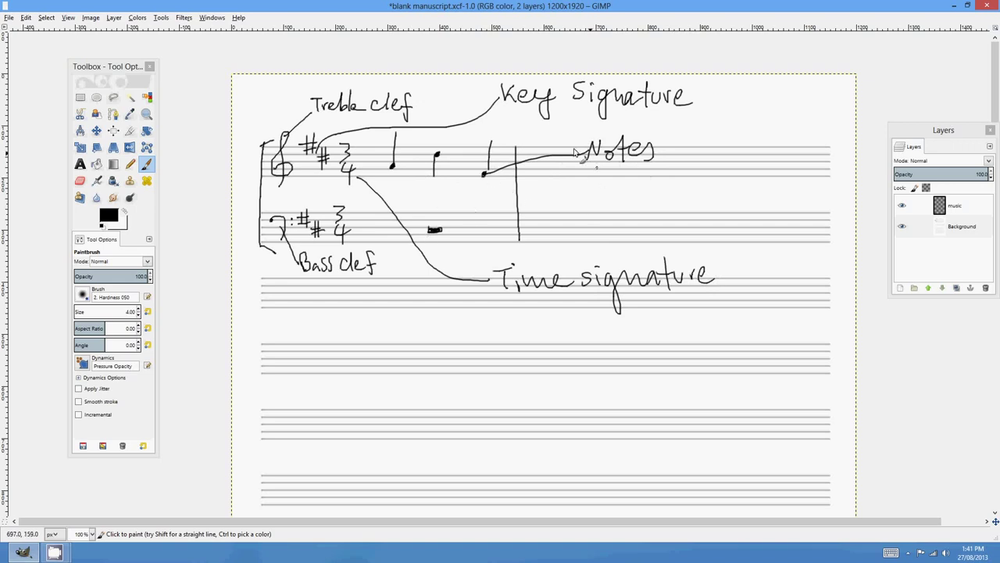
{"action": "mouse_move", "coordinate": [435, 230]}
{"action": "left_mouse_down"}
{"action": "mouse_move", "coordinate": [504, 207]}
{"action": "mouse_move", "coordinate": [653, 208]}
{"action": "mouse_move", "coordinate": [659, 191]}
{"action": "mouse_move", "coordinate": [669, 194]}
{"action": "left_mouse_up"}
{"action": "left_click_drag", "start_coordinate": [521, 229], "coordinate": [675, 253]}
{"action": "left_click_drag", "start_coordinate": [676, 231], "coordinate": [684, 250]}
{"action": "left_click_drag", "start_coordinate": [693, 242], "coordinate": [769, 232]}
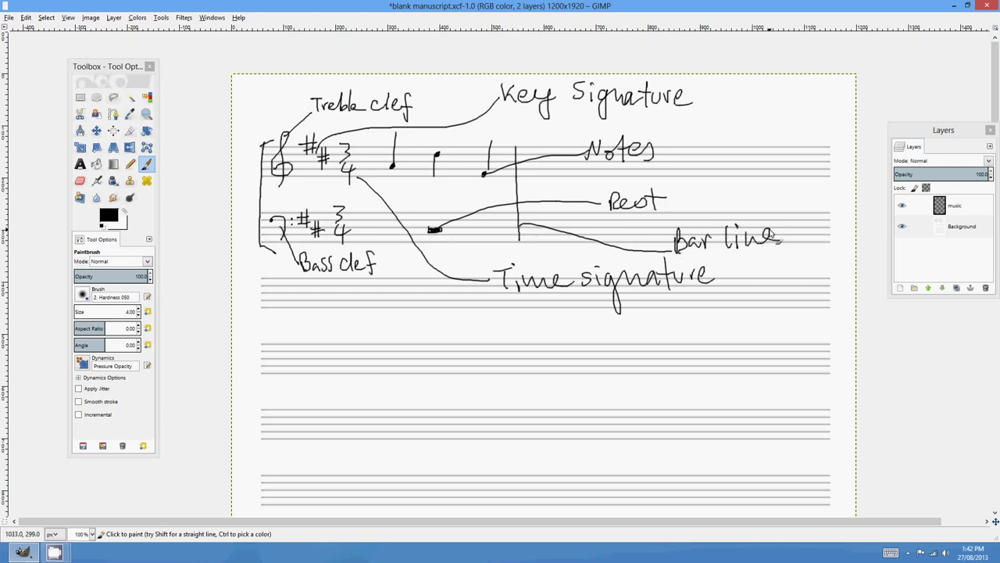
- Undo all handwritten labels and leader lines, back to the bare clefs, signatures, notes, rest and bar line
{"action": "key", "text": "ctrl+z"}
{"action": "key", "text": "ctrl+z"}
{"action": "key", "text": "ctrl+z"}
{"action": "key", "text": "ctrl+z"}
{"action": "key", "text": "ctrl+z"}
{"action": "key", "text": "ctrl+z"}
{"action": "key", "text": "ctrl+z"}
{"action": "key", "text": "ctrl+z"}
{"action": "key", "text": "ctrl+z"}
{"action": "key", "text": "ctrl+z"}
{"action": "key", "text": "ctrl+z"}
{"action": "key", "text": "ctrl+z"}
{"action": "key", "text": "ctrl+z"}
{"action": "key", "text": "ctrl+z"}
{"action": "key", "text": "ctrl+z"}
{"action": "key", "text": "ctrl+z"}
{"action": "key", "text": "ctrl+z"}
{"action": "key", "text": "ctrl+z"}
{"action": "key", "text": "ctrl+z"}
{"action": "key", "text": "ctrl+z"}
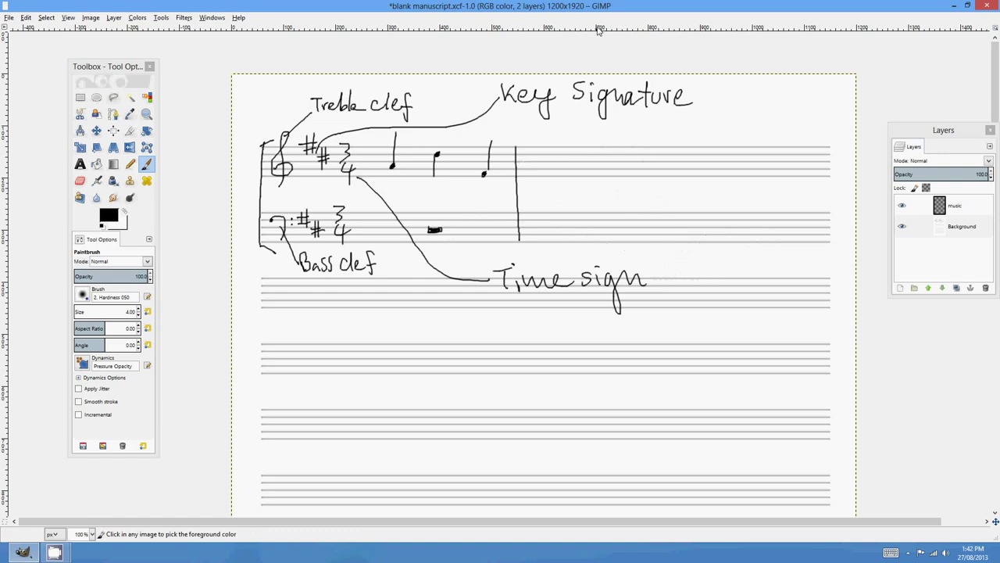
{"action": "key", "text": "ctrl+z"}
{"action": "key", "text": "ctrl+z"}
{"action": "key", "text": "ctrl+z"}
{"action": "key", "text": "ctrl+z"}
{"action": "key", "text": "ctrl+z"}
{"action": "key", "text": "ctrl+z"}
{"action": "key", "text": "ctrl+z"}
{"action": "key", "text": "ctrl+z"}
{"action": "key", "text": "ctrl+z"}
{"action": "key", "text": "ctrl+z"}
{"action": "key", "text": "ctrl+z"}
{"action": "key", "text": "ctrl+z"}
{"action": "key", "text": "ctrl+z"}
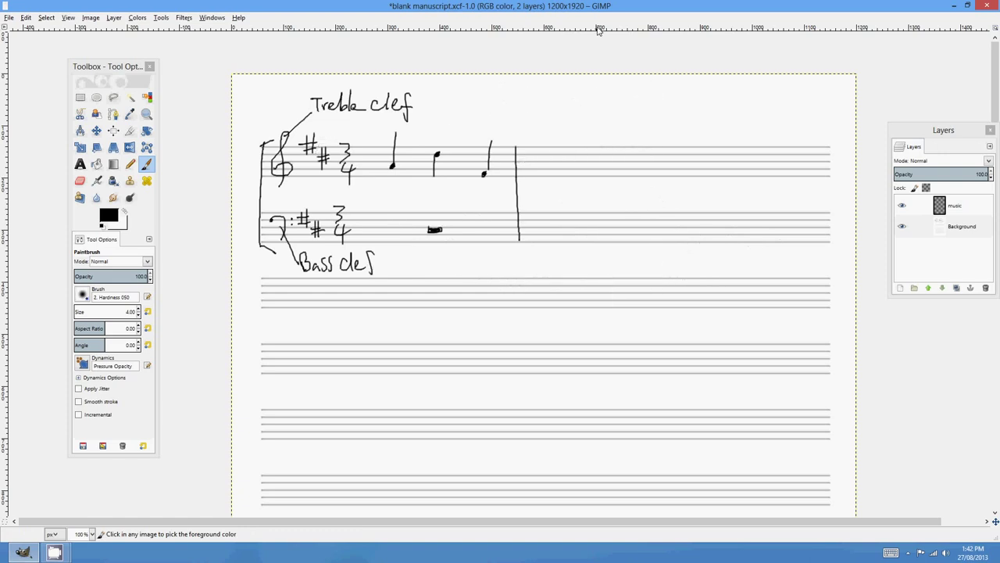
{"action": "key", "text": "ctrl+z"}
{"action": "key", "text": "ctrl+z"}
{"action": "key", "text": "ctrl+z"}
{"action": "key", "text": "ctrl+z"}
{"action": "key", "text": "ctrl+z"}
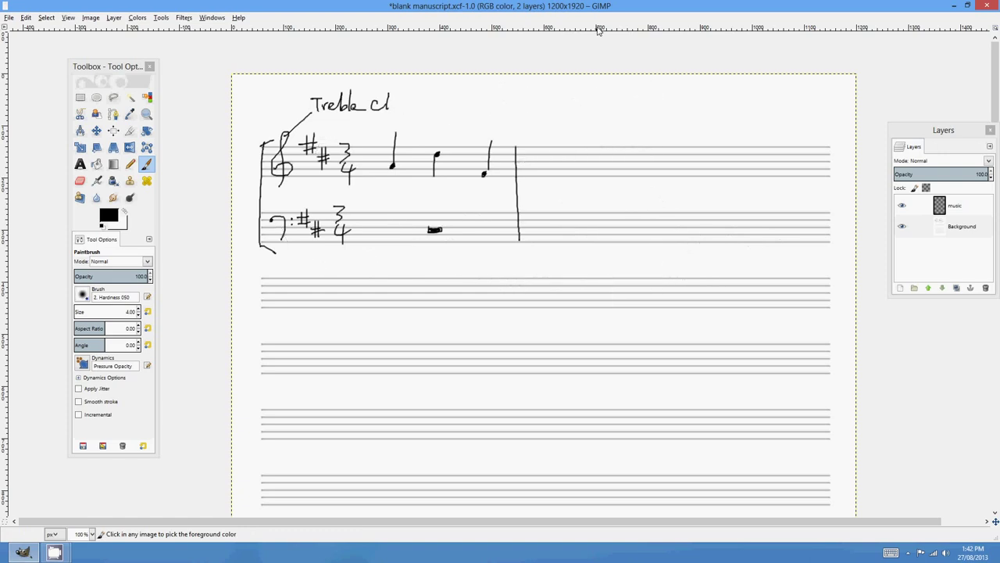
{"action": "key", "text": "ctrl+z"}
{"action": "key", "text": "ctrl+z"}
{"action": "key", "text": "ctrl+z"}
{"action": "key", "text": "ctrl+z"}
{"action": "key", "text": "ctrl+z"}
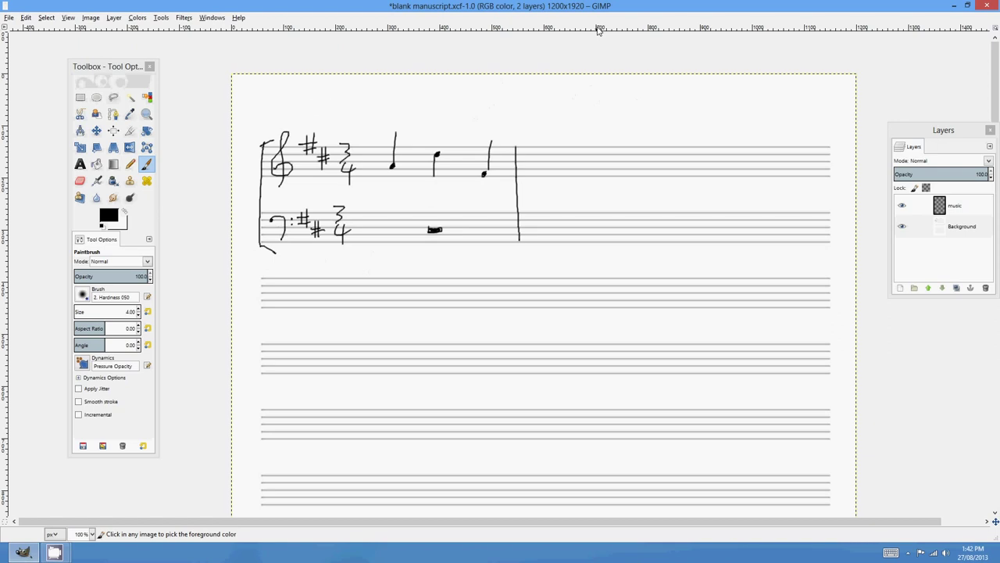
- Examine the first bar up close, including its clefs, key and time signatures, notes, rest and bar line
{"action": "mouse_move", "coordinate": [618, 225]}
{"action": "left_mouse_down"}
{"action": "mouse_move", "coordinate": [695, 130]}
{"action": "mouse_move", "coordinate": [527, 190]}
{"action": "mouse_move", "coordinate": [592, 187]}
{"action": "mouse_move", "coordinate": [680, 159]}
{"action": "left_mouse_up"}
{"action": "scroll", "coordinate": [443, 226], "scroll_direction": "up", "scroll_amount": 2}
{"action": "mouse_move", "coordinate": [442, 227]}
{"action": "left_mouse_down"}
{"action": "mouse_move", "coordinate": [414, 218]}
{"action": "mouse_move", "coordinate": [594, 217]}
{"action": "mouse_move", "coordinate": [474, 208]}
{"action": "mouse_move", "coordinate": [469, 198]}
{"action": "mouse_move", "coordinate": [610, 202]}
{"action": "mouse_move", "coordinate": [556, 383]}
{"action": "left_mouse_up"}
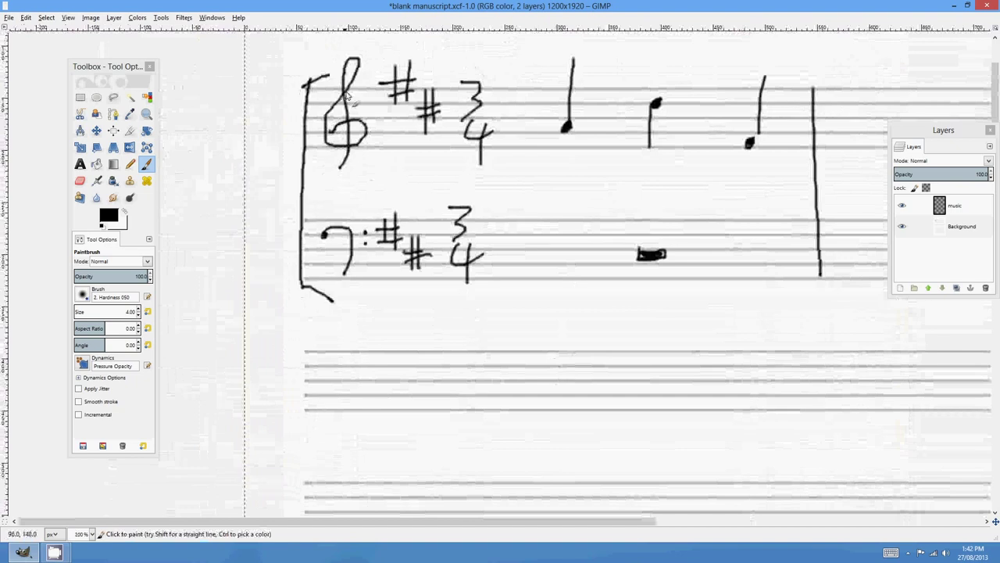
{"action": "left_click_drag", "start_coordinate": [648, 217], "coordinate": [585, 223]}
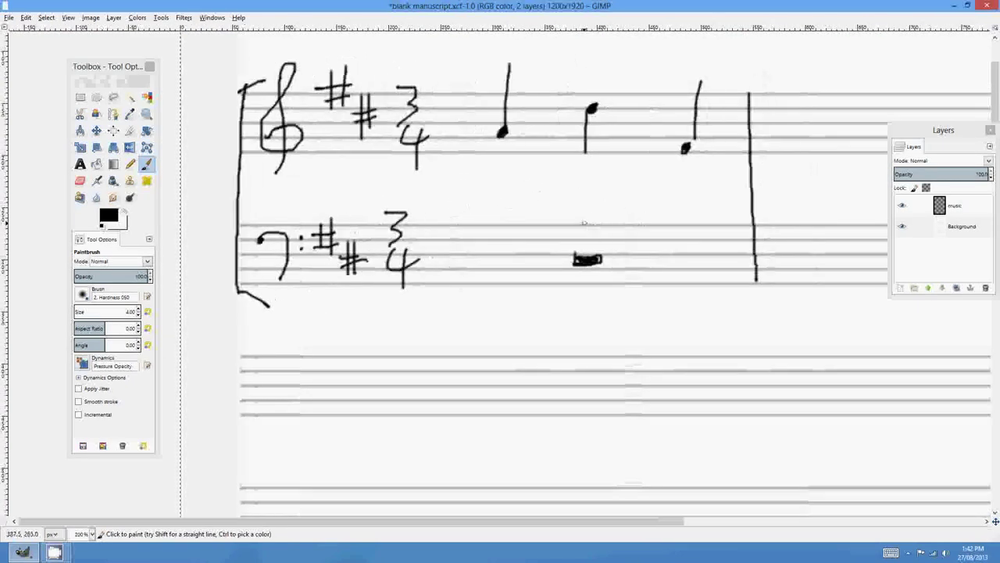
{"action": "left_click_drag", "start_coordinate": [793, 202], "coordinate": [736, 216]}
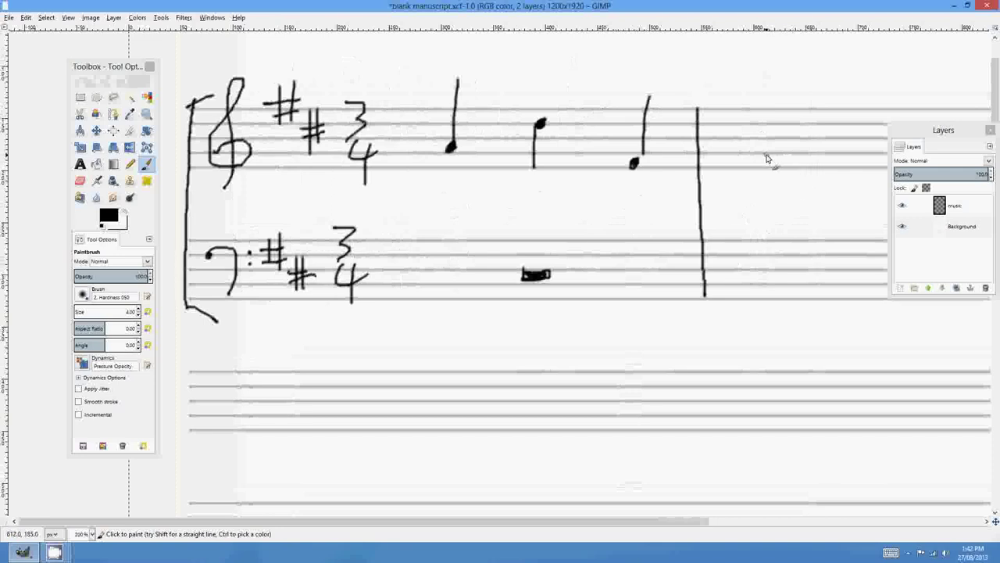
{"action": "left_click_drag", "start_coordinate": [792, 160], "coordinate": [774, 165]}
{"action": "scroll", "coordinate": [775, 147], "scroll_direction": "down", "scroll_amount": 1}
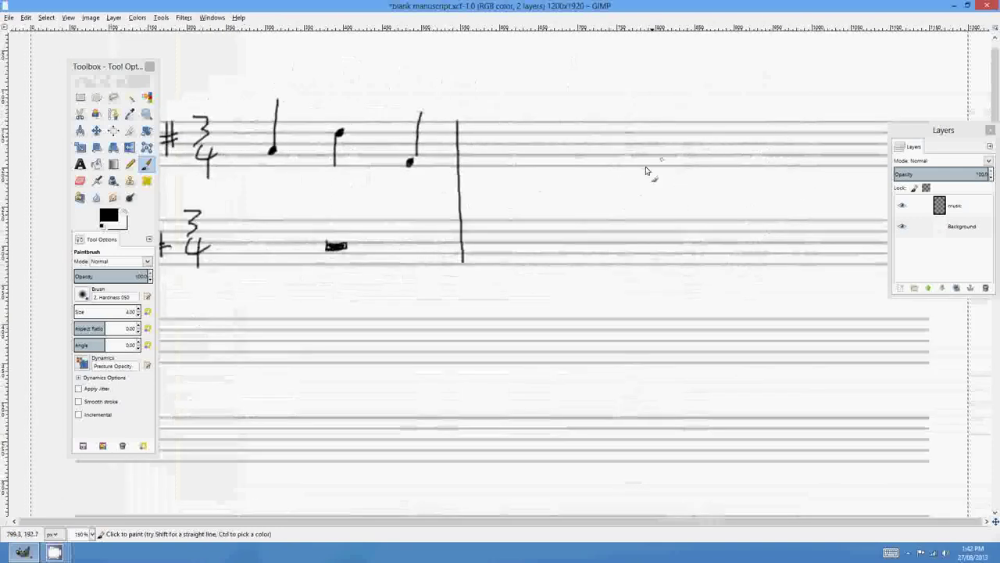
{"action": "scroll", "coordinate": [698, 180], "scroll_direction": "left", "scroll_amount": 3}
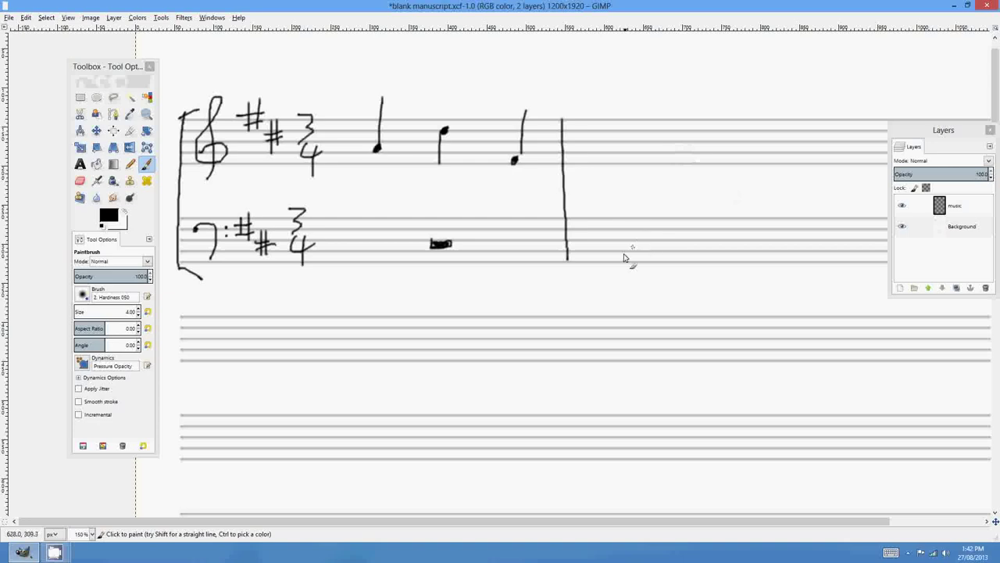
{"action": "left_click_drag", "start_coordinate": [621, 255], "coordinate": [773, 195]}
{"action": "left_click_drag", "start_coordinate": [519, 269], "coordinate": [558, 264]}
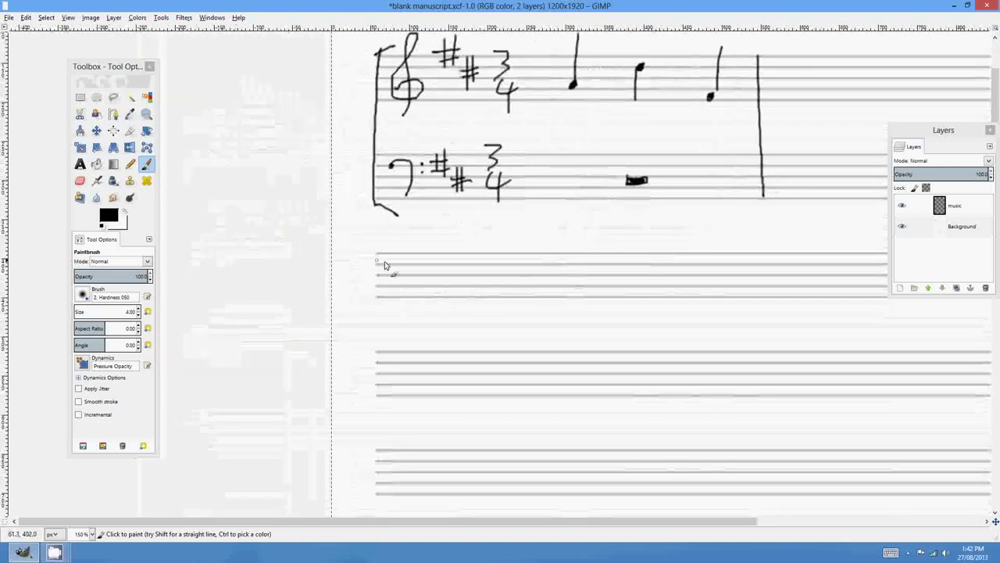
{"action": "left_click_drag", "start_coordinate": [442, 320], "coordinate": [471, 285]}
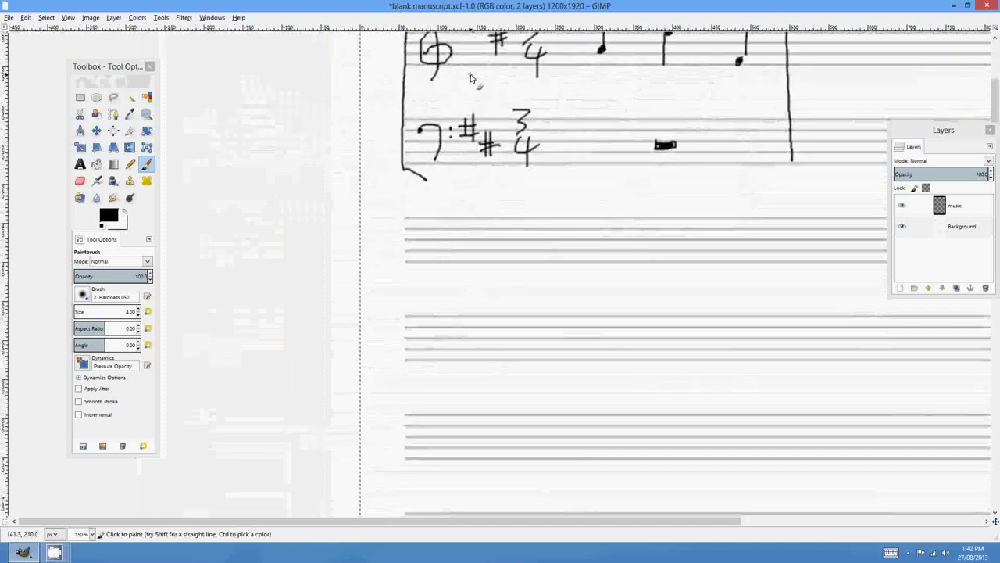
{"action": "left_click_drag", "start_coordinate": [461, 64], "coordinate": [460, 122]}
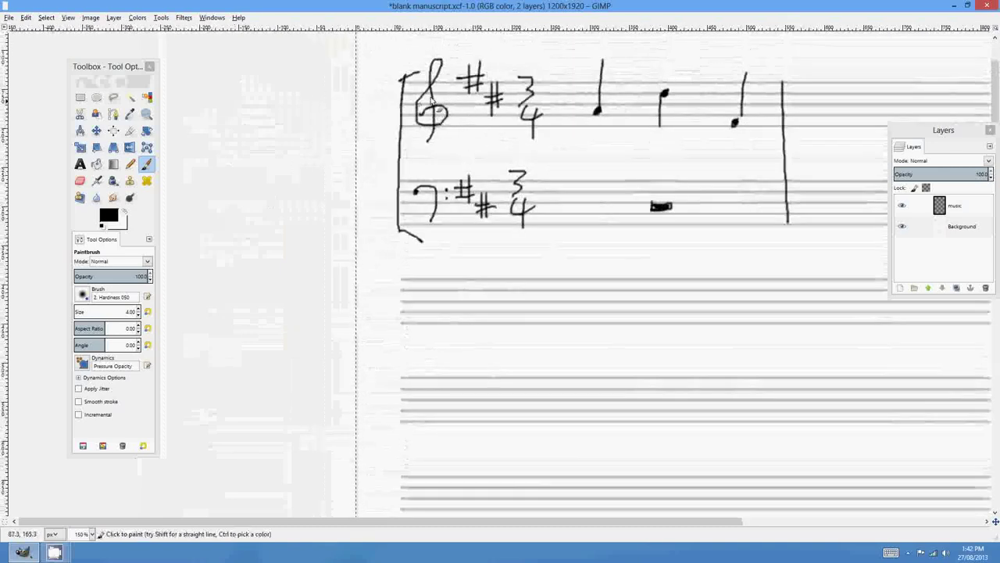
- Draw a treble clef at the start of the third staff and handwrite the label "Treble / G clef" above it with a leader line
{"action": "left_click_drag", "start_coordinate": [533, 250], "coordinate": [548, 233]}
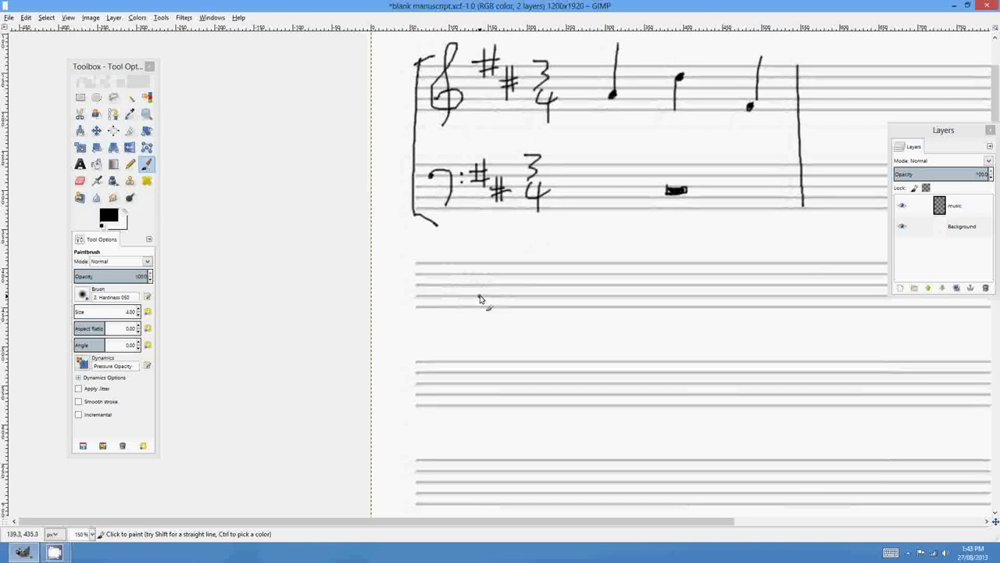
{"action": "mouse_move", "coordinate": [492, 291]}
{"action": "left_mouse_down"}
{"action": "mouse_move", "coordinate": [503, 302]}
{"action": "mouse_move", "coordinate": [495, 307]}
{"action": "mouse_move", "coordinate": [469, 299]}
{"action": "mouse_move", "coordinate": [493, 252]}
{"action": "mouse_move", "coordinate": [491, 321]}
{"action": "mouse_move", "coordinate": [481, 332]}
{"action": "mouse_move", "coordinate": [480, 322]}
{"action": "left_mouse_up"}
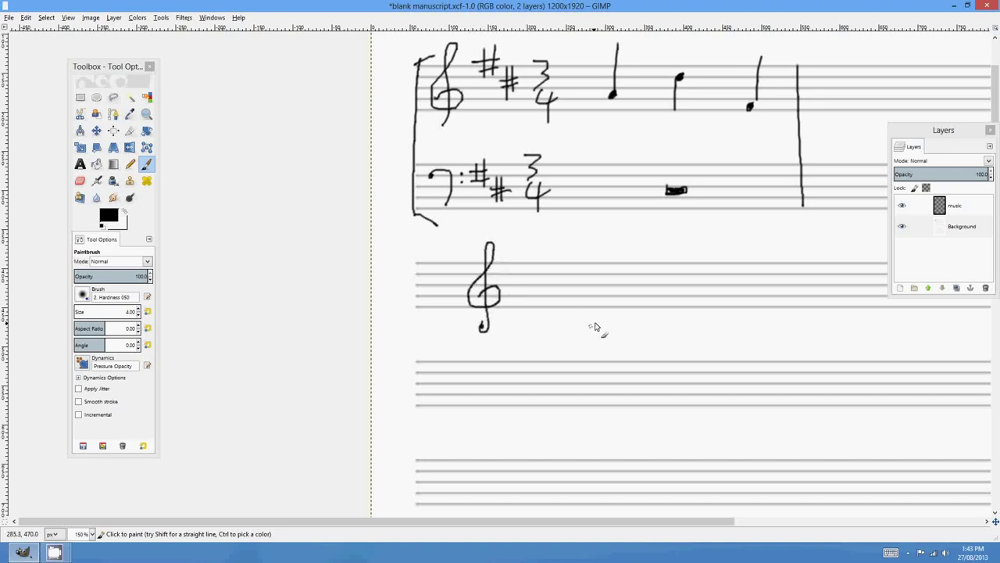
{"action": "scroll", "coordinate": [568, 293], "scroll_direction": "up", "scroll_amount": 1}
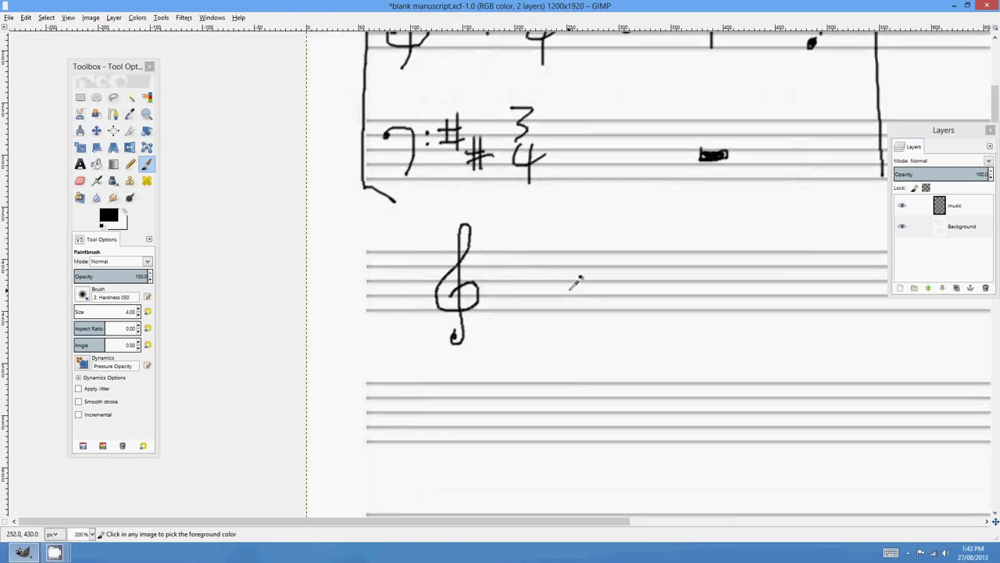
{"action": "scroll", "coordinate": [582, 293], "scroll_direction": "right", "scroll_amount": 2}
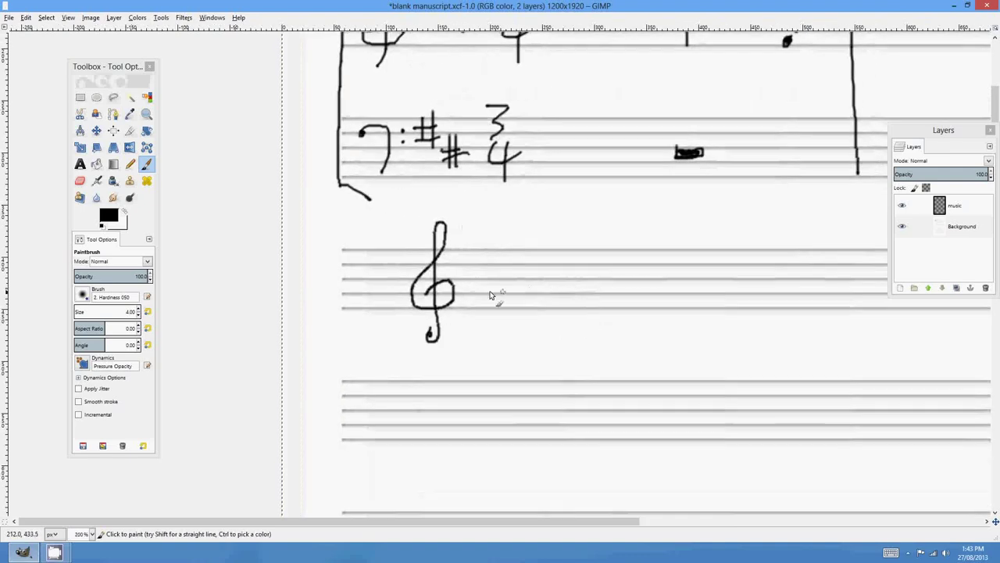
{"action": "scroll", "coordinate": [498, 291], "scroll_direction": "right", "scroll_amount": 4}
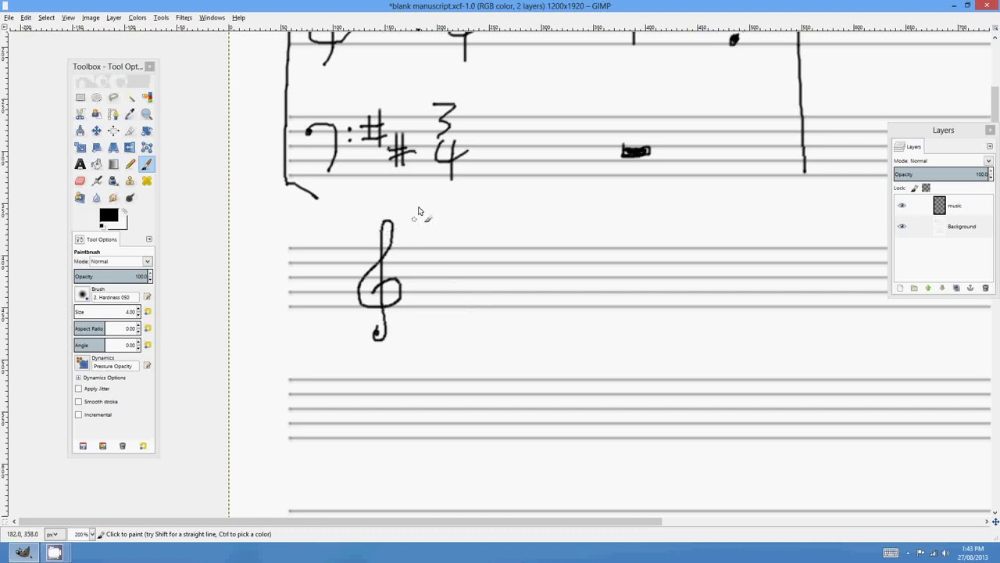
{"action": "mouse_move", "coordinate": [408, 232]}
{"action": "left_mouse_down"}
{"action": "mouse_move", "coordinate": [518, 225]}
{"action": "mouse_move", "coordinate": [576, 202]}
{"action": "mouse_move", "coordinate": [591, 218]}
{"action": "mouse_move", "coordinate": [641, 222]}
{"action": "mouse_move", "coordinate": [649, 237]}
{"action": "mouse_move", "coordinate": [657, 217]}
{"action": "left_mouse_up"}
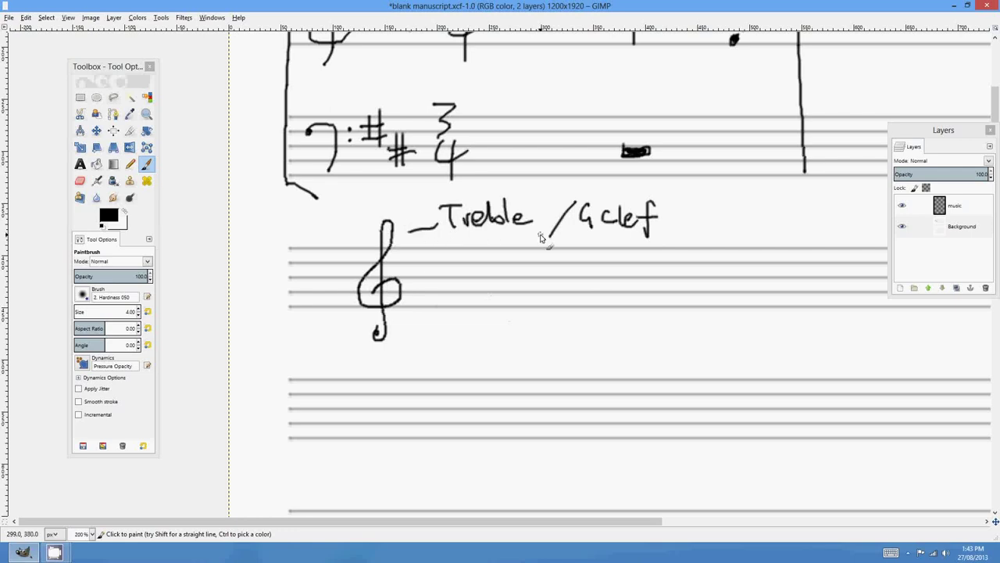
- Paint a filled note head on the second line of the third staff and draw a curly letter G beside it
{"action": "left_click_drag", "start_coordinate": [768, 236], "coordinate": [654, 213]}
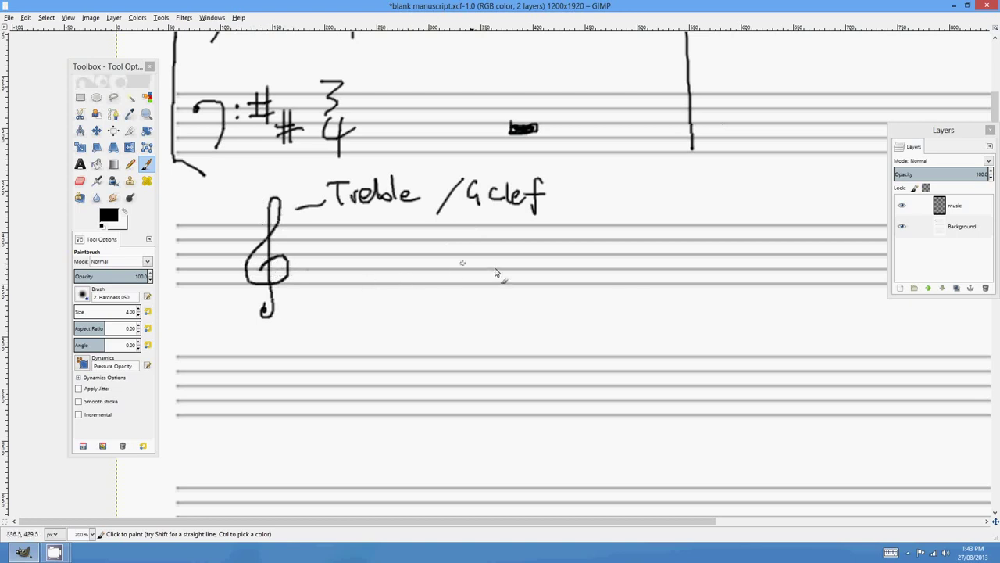
{"action": "scroll", "coordinate": [645, 275], "scroll_direction": "right", "scroll_amount": 2}
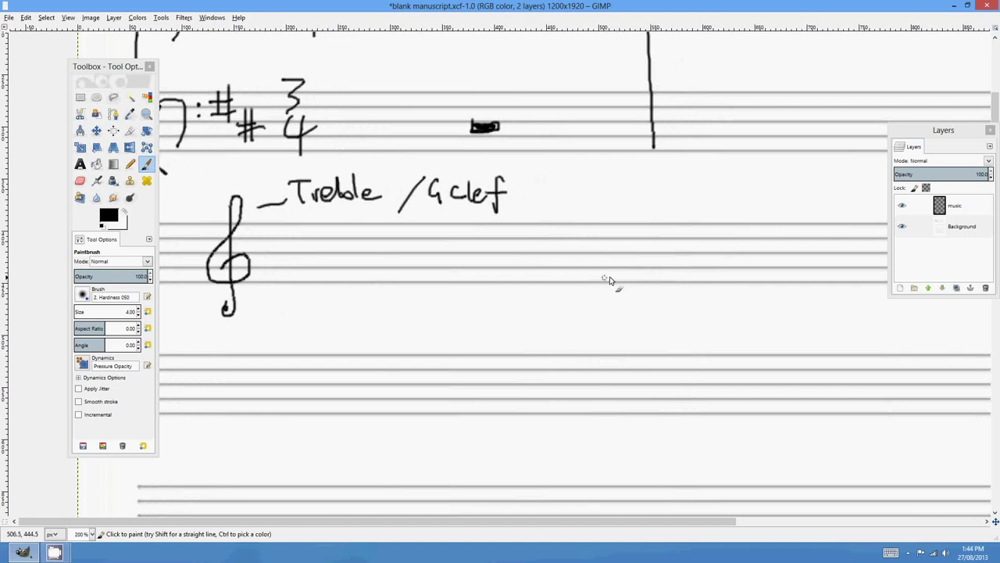
{"action": "left_click_drag", "start_coordinate": [612, 278], "coordinate": [597, 268]}
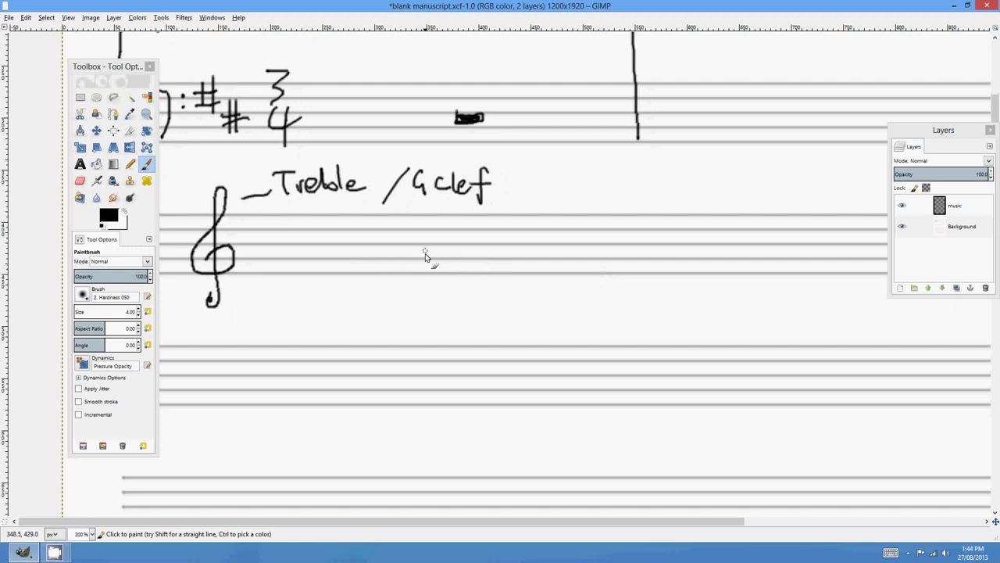
{"action": "left_click_drag", "start_coordinate": [423, 257], "coordinate": [428, 262]}
{"action": "mouse_move", "coordinate": [579, 257]}
{"action": "left_mouse_down"}
{"action": "mouse_move", "coordinate": [582, 279]}
{"action": "mouse_move", "coordinate": [556, 234]}
{"action": "mouse_move", "coordinate": [586, 238]}
{"action": "mouse_move", "coordinate": [595, 266]}
{"action": "mouse_move", "coordinate": [575, 294]}
{"action": "left_mouse_up"}
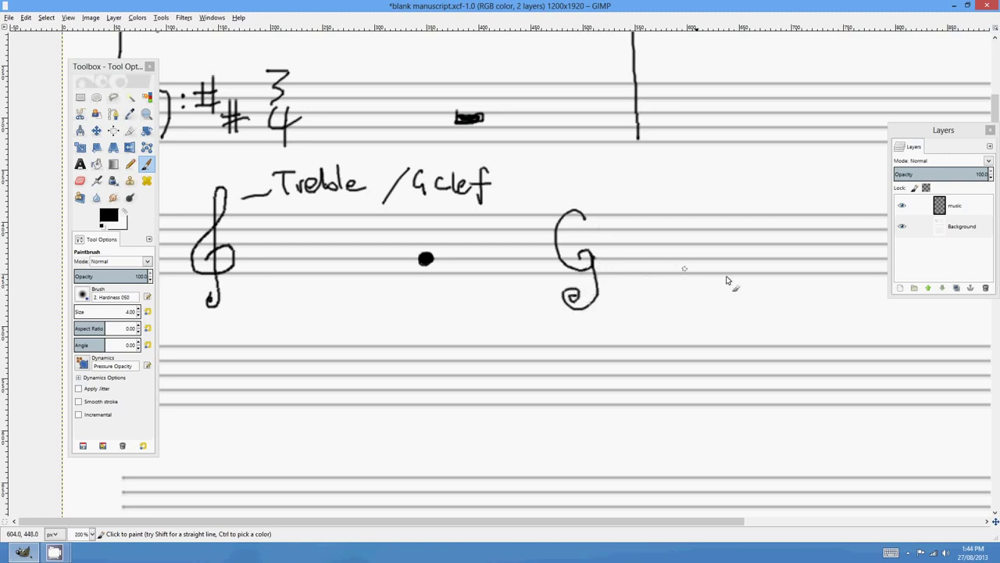
- Draw three more treble clef variants on the third staff, to the right of the curly G
{"action": "left_click_drag", "start_coordinate": [740, 276], "coordinate": [612, 261]}
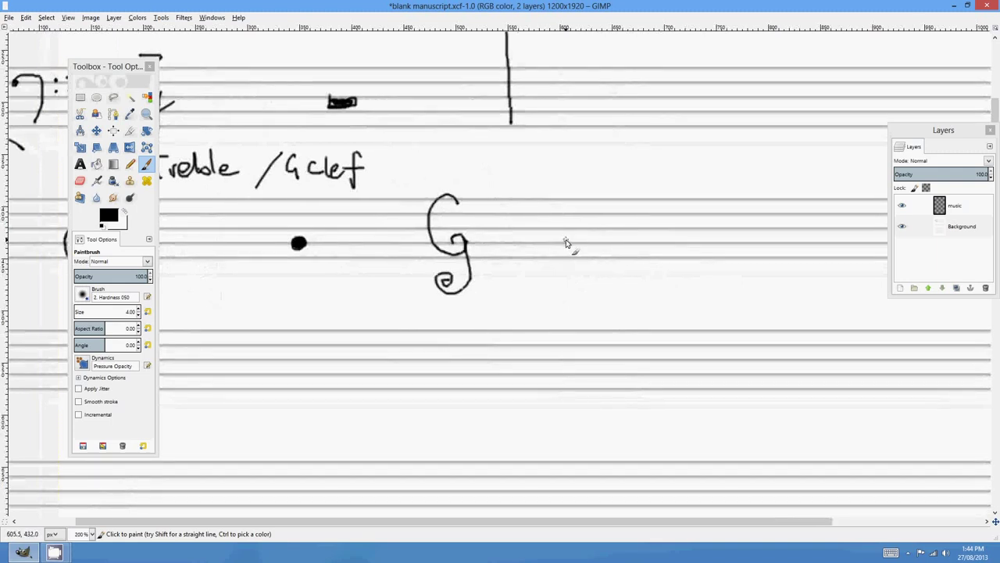
{"action": "mouse_move", "coordinate": [567, 245]}
{"action": "left_mouse_down"}
{"action": "mouse_move", "coordinate": [577, 232]}
{"action": "mouse_move", "coordinate": [586, 252]}
{"action": "mouse_move", "coordinate": [551, 236]}
{"action": "mouse_move", "coordinate": [571, 173]}
{"action": "mouse_move", "coordinate": [579, 264]}
{"action": "left_mouse_up"}
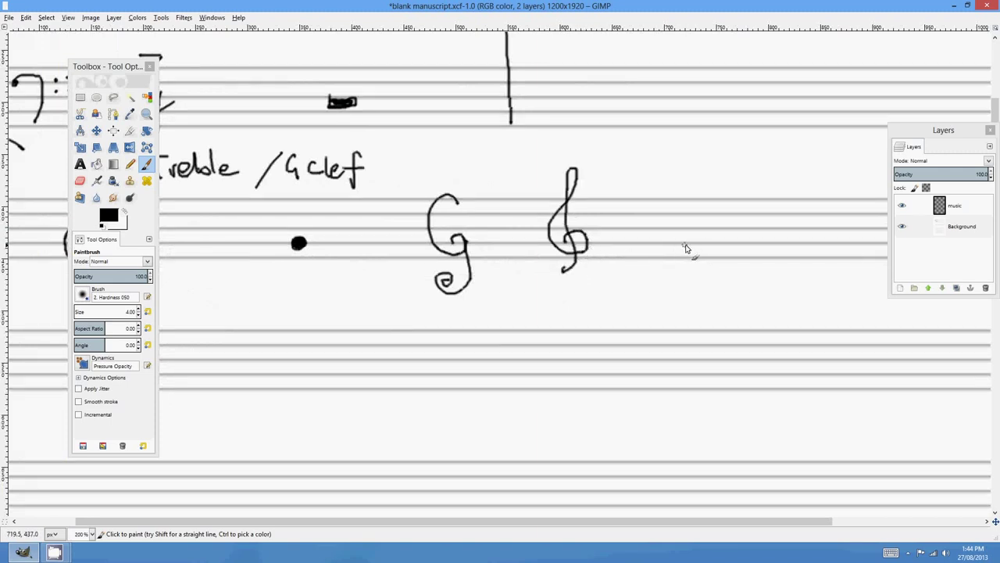
{"action": "left_click_drag", "start_coordinate": [700, 240], "coordinate": [535, 248]}
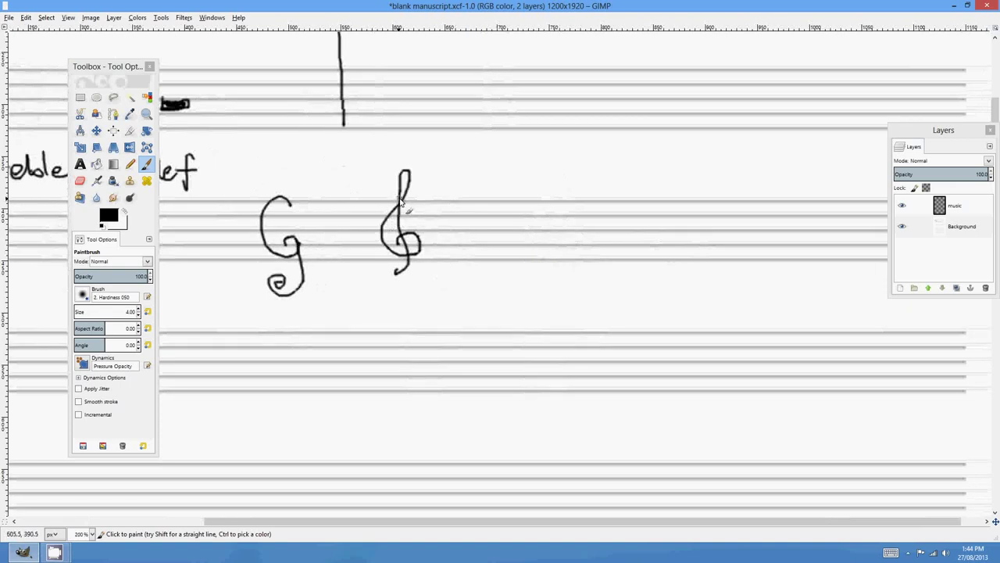
{"action": "mouse_move", "coordinate": [551, 249]}
{"action": "left_mouse_down"}
{"action": "mouse_move", "coordinate": [553, 205]}
{"action": "mouse_move", "coordinate": [537, 290]}
{"action": "left_mouse_up"}
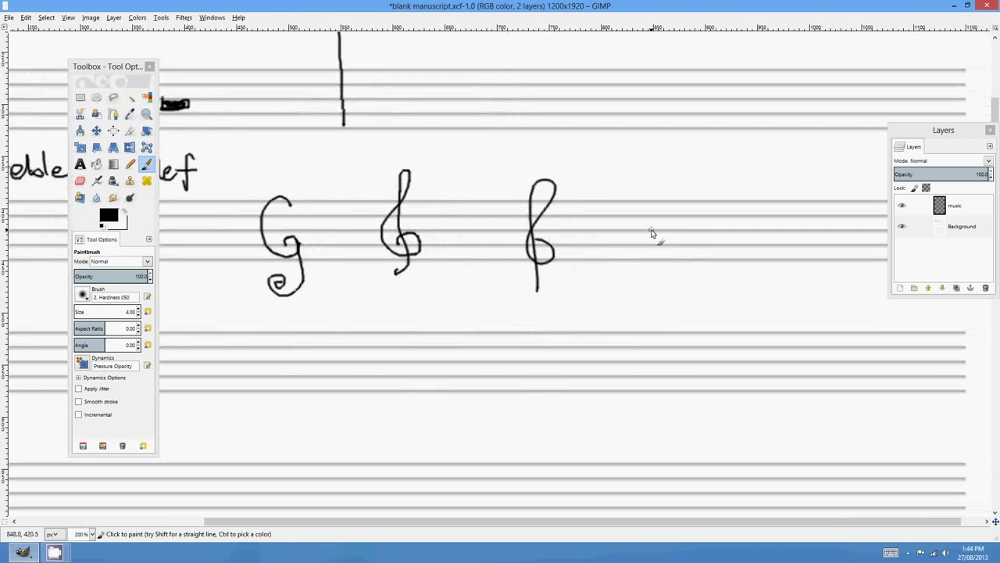
{"action": "left_click_drag", "start_coordinate": [617, 255], "coordinate": [624, 285]}
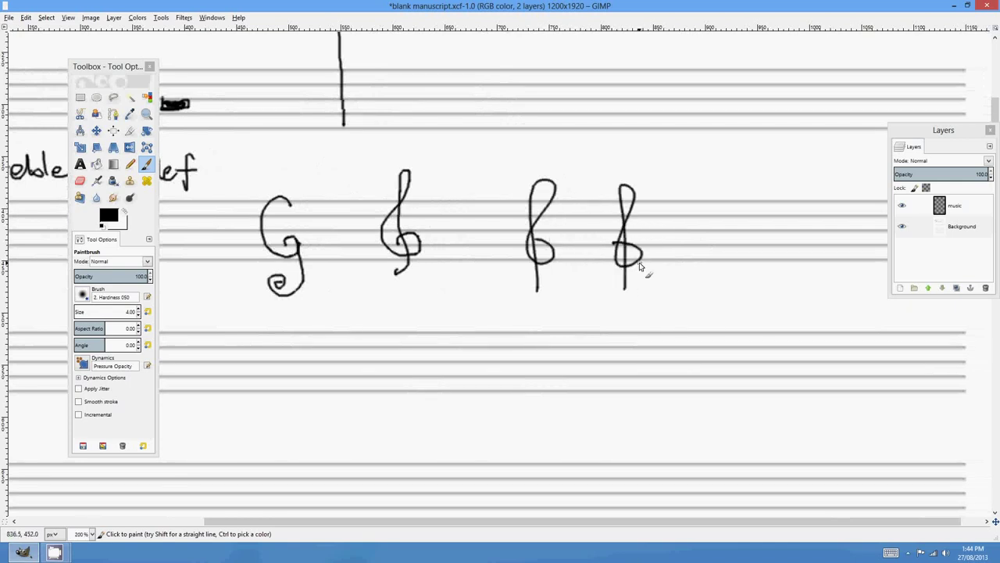
- Draw a short horizontal stroke out of the last treble clef's loop and a dot on the staff's second line beyond it
{"action": "left_click_drag", "start_coordinate": [810, 251], "coordinate": [705, 259]}
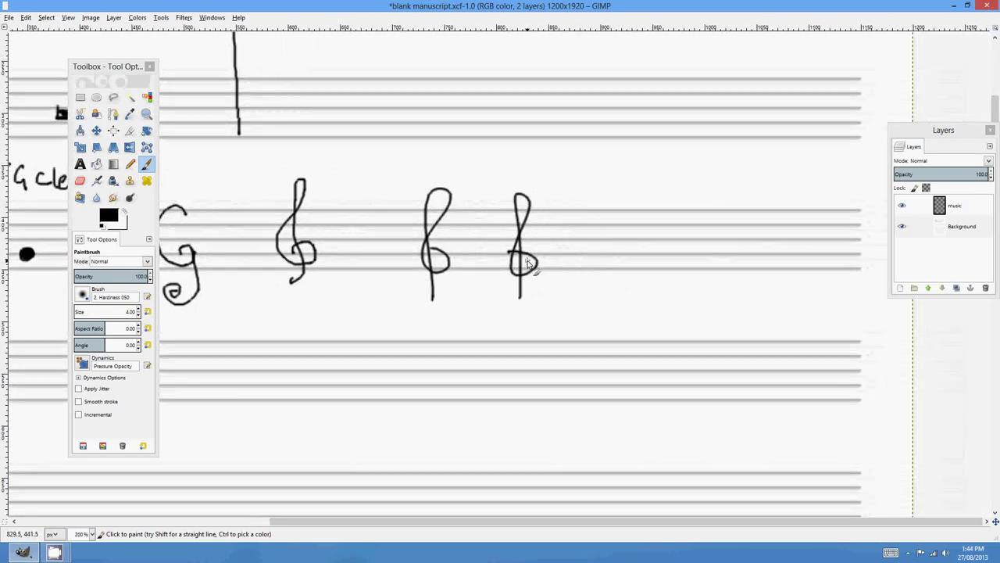
{"action": "left_click_drag", "start_coordinate": [525, 260], "coordinate": [573, 262]}
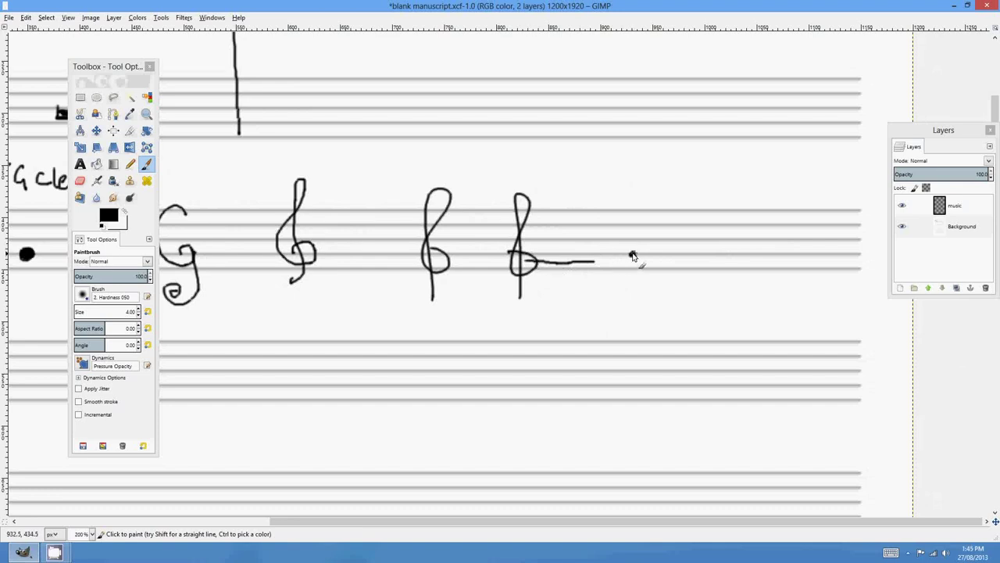
{"action": "left_click_drag", "start_coordinate": [706, 279], "coordinate": [679, 277]}
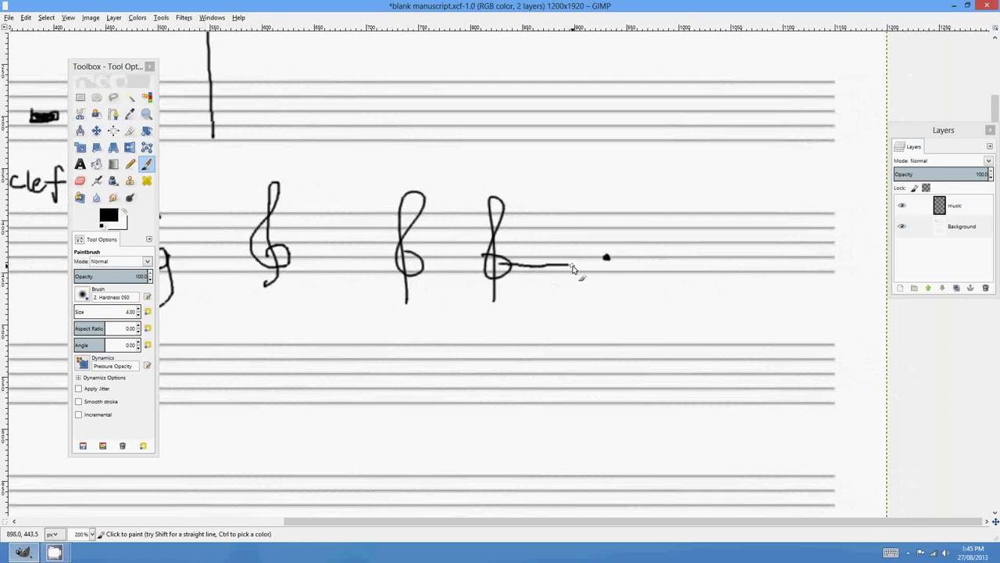
{"action": "left_click_drag", "start_coordinate": [708, 262], "coordinate": [670, 274]}
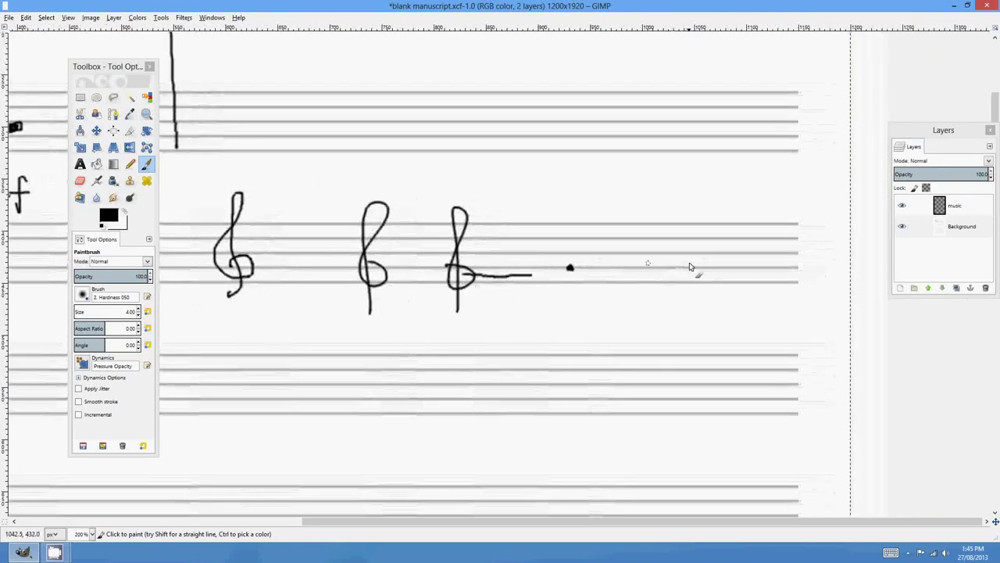
- Draw two bass clefs side by side at the start of the fourth staff, each with a pair of dots
{"action": "left_click_drag", "start_coordinate": [336, 172], "coordinate": [813, 159]}
{"action": "scroll", "coordinate": [722, 227], "scroll_direction": "down", "scroll_amount": 1}
{"action": "left_click_drag", "start_coordinate": [500, 293], "coordinate": [820, 176]}
{"action": "scroll", "coordinate": [471, 219], "scroll_direction": "up", "scroll_amount": 3}
{"action": "scroll", "coordinate": [468, 252], "scroll_direction": "up", "scroll_amount": 2}
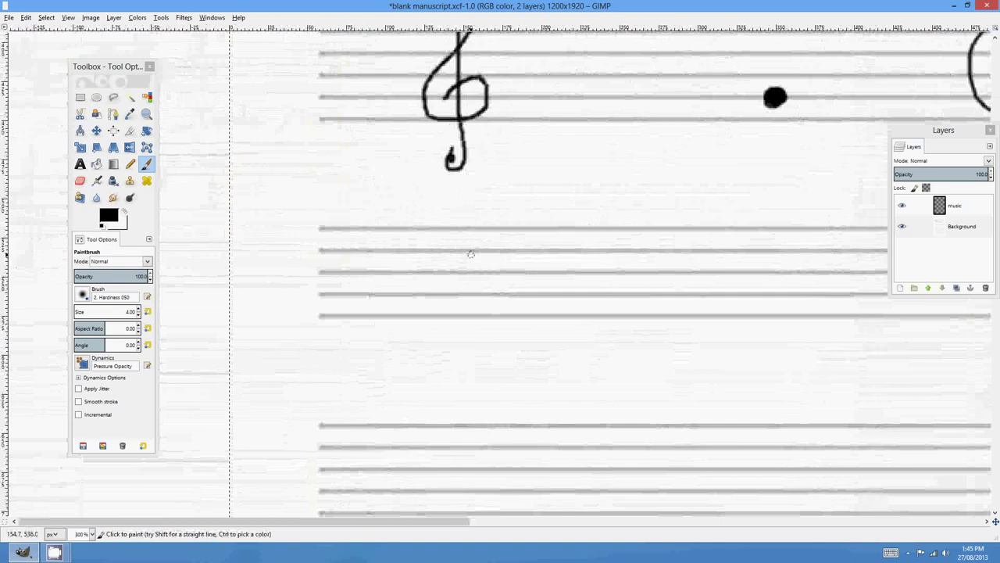
{"action": "left_click", "coordinate": [351, 250]}
{"action": "mouse_move", "coordinate": [350, 250]}
{"action": "left_mouse_down"}
{"action": "mouse_move", "coordinate": [391, 252]}
{"action": "mouse_move", "coordinate": [365, 301]}
{"action": "left_mouse_up"}
{"action": "left_click", "coordinate": [402, 239]}
{"action": "left_click", "coordinate": [402, 259]}
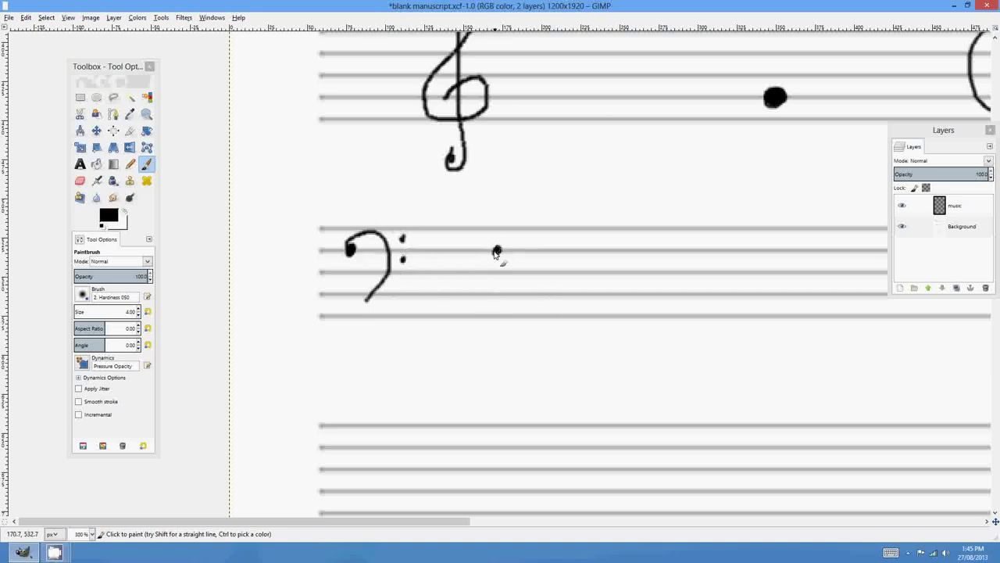
{"action": "mouse_move", "coordinate": [497, 252]}
{"action": "left_mouse_down"}
{"action": "mouse_move", "coordinate": [501, 237]}
{"action": "mouse_move", "coordinate": [522, 291]}
{"action": "mouse_move", "coordinate": [501, 308]}
{"action": "left_mouse_up"}
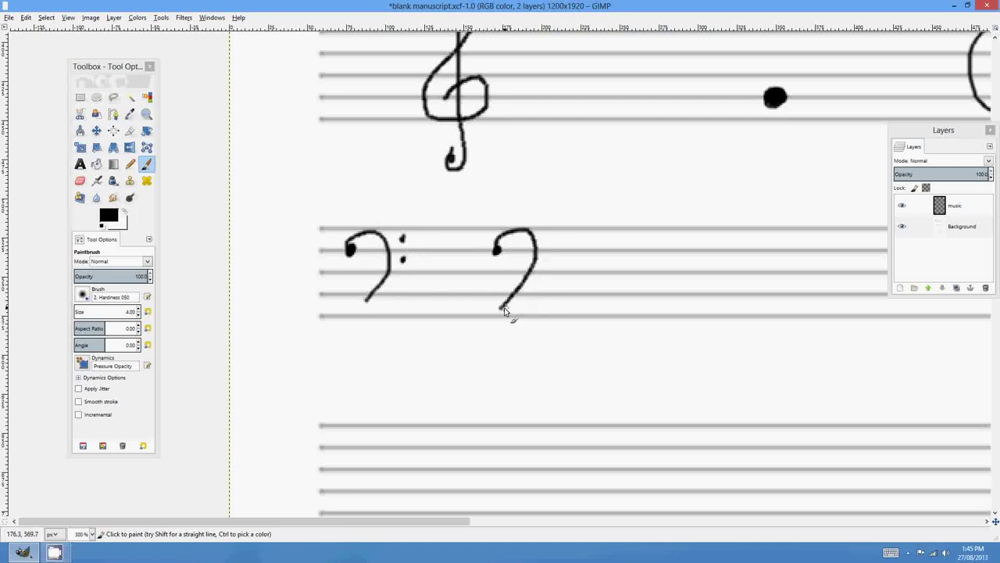
{"action": "left_click", "coordinate": [548, 236]}
- Handwrite the label "Bass clef / F Clef" above the second bass clef with a leader line, undoing the surplus final letter
{"action": "mouse_move", "coordinate": [536, 211]}
{"action": "left_mouse_down"}
{"action": "mouse_move", "coordinate": [576, 189]}
{"action": "mouse_move", "coordinate": [640, 197]}
{"action": "left_mouse_up"}
{"action": "mouse_move", "coordinate": [679, 166]}
{"action": "left_mouse_down"}
{"action": "mouse_move", "coordinate": [692, 191]}
{"action": "mouse_move", "coordinate": [708, 189]}
{"action": "left_mouse_up"}
{"action": "mouse_move", "coordinate": [727, 148]}
{"action": "left_mouse_down"}
{"action": "mouse_move", "coordinate": [715, 196]}
{"action": "mouse_move", "coordinate": [736, 167]}
{"action": "left_mouse_up"}
{"action": "left_click_drag", "start_coordinate": [808, 200], "coordinate": [661, 192]}
{"action": "mouse_move", "coordinate": [619, 142]}
{"action": "left_mouse_down"}
{"action": "mouse_move", "coordinate": [586, 192]}
{"action": "mouse_move", "coordinate": [637, 144]}
{"action": "left_mouse_up"}
{"action": "left_click_drag", "start_coordinate": [618, 160], "coordinate": [670, 170]}
{"action": "mouse_move", "coordinate": [681, 145]}
{"action": "left_mouse_down"}
{"action": "mouse_move", "coordinate": [681, 170]}
{"action": "mouse_move", "coordinate": [700, 174]}
{"action": "left_mouse_up"}
{"action": "mouse_move", "coordinate": [724, 142]}
{"action": "left_mouse_down"}
{"action": "mouse_move", "coordinate": [706, 191]}
{"action": "mouse_move", "coordinate": [720, 166]}
{"action": "mouse_move", "coordinate": [726, 193]}
{"action": "left_mouse_up"}
{"action": "left_click_drag", "start_coordinate": [722, 170], "coordinate": [742, 166]}
{"action": "key", "text": "ctrl"}
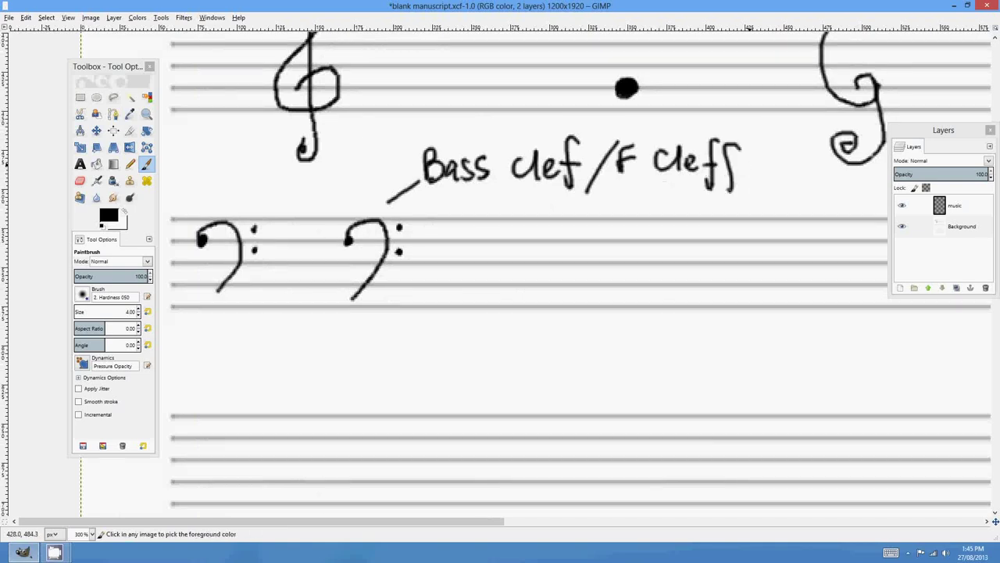
{"action": "key", "text": "ctrl+z"}
{"action": "left_click_drag", "start_coordinate": [713, 206], "coordinate": [734, 162]}
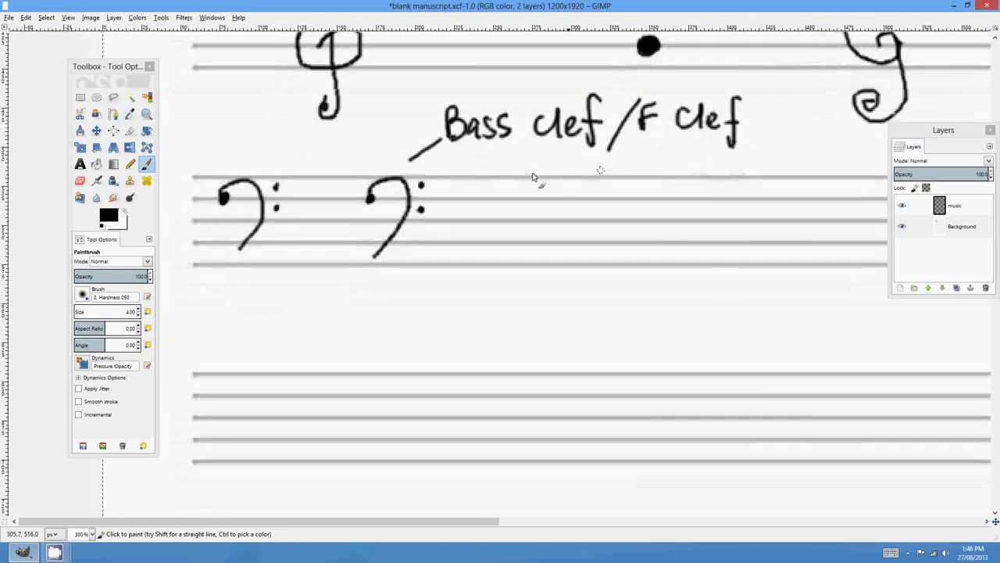
{"action": "left_click_drag", "start_coordinate": [669, 97], "coordinate": [681, 116]}
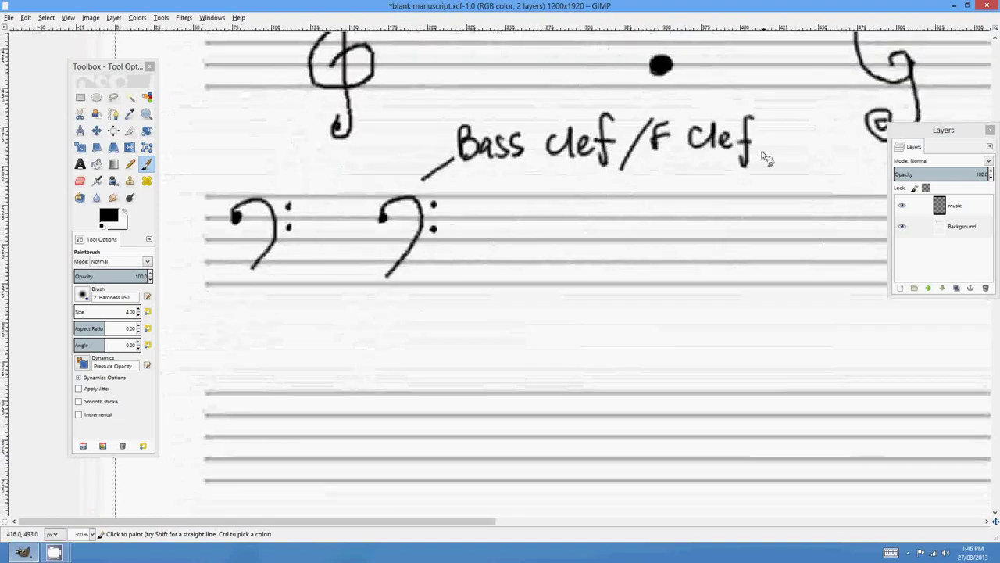
- Sketch a small bass clef lower on the fourth staff with strokes joining its dots into an F, and undo it
{"action": "left_click", "coordinate": [382, 217]}
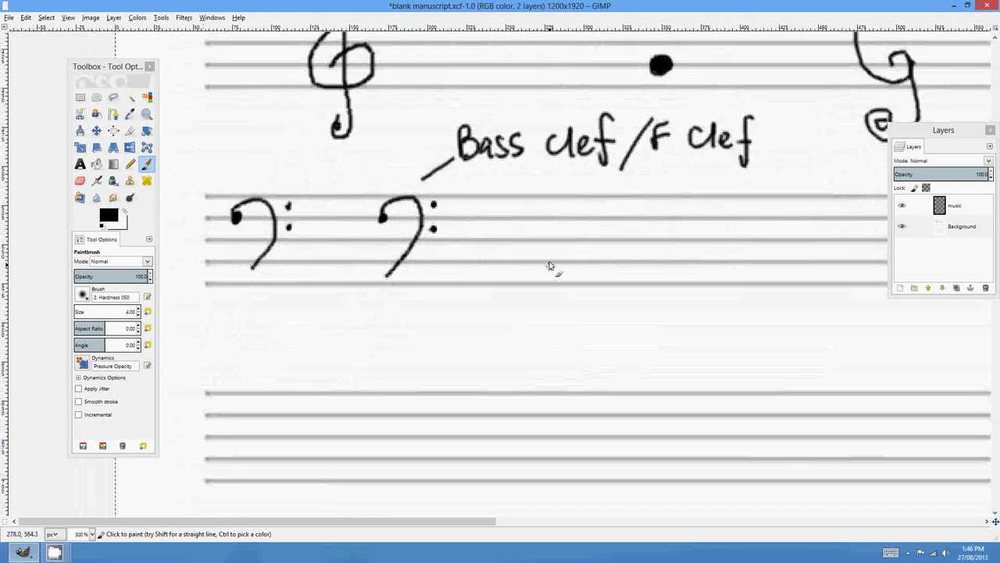
{"action": "left_click_drag", "start_coordinate": [561, 262], "coordinate": [582, 316]}
{"action": "left_click", "coordinate": [607, 257]}
{"action": "left_click", "coordinate": [608, 274]}
{"action": "mouse_move", "coordinate": [590, 263]}
{"action": "left_mouse_down"}
{"action": "mouse_move", "coordinate": [607, 256]}
{"action": "mouse_move", "coordinate": [602, 277]}
{"action": "mouse_move", "coordinate": [615, 275]}
{"action": "left_mouse_up"}
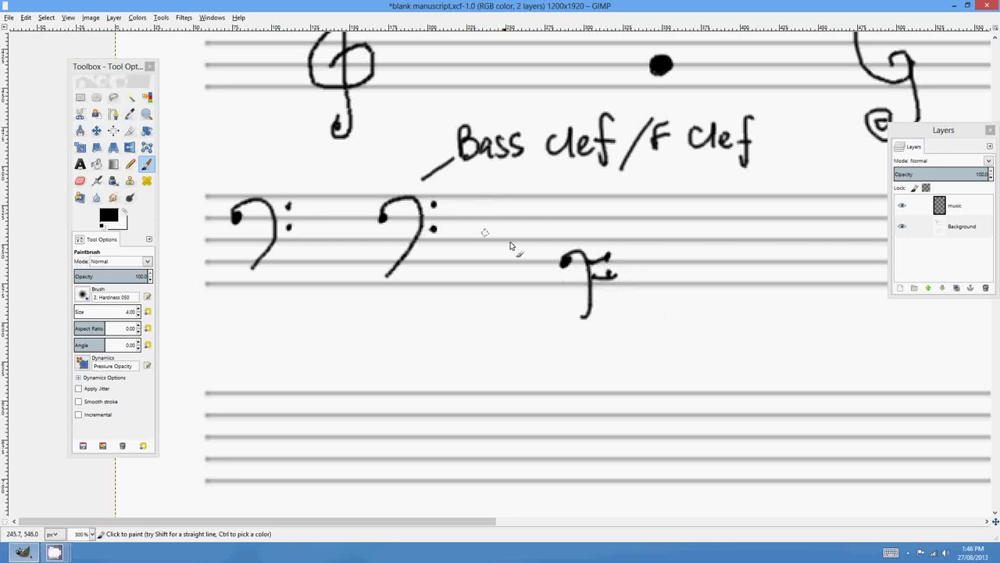
{"action": "key", "text": "ctrl+z"}
{"action": "key", "text": "ctrl+z"}
{"action": "key", "text": "ctrl+z"}
{"action": "key", "text": "ctrl+z"}
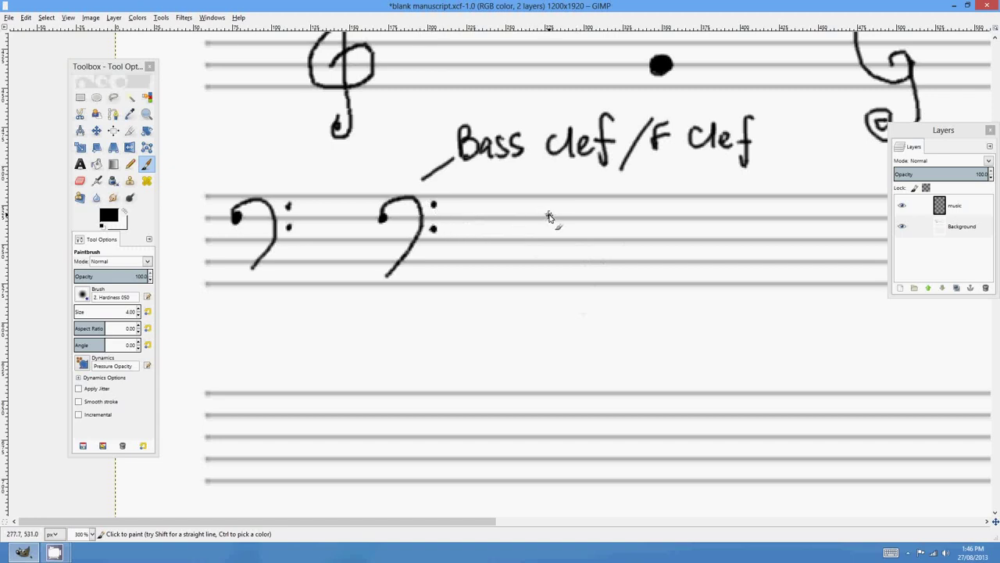
- Draw an arrow pointing at the fourth staff's F line with a letter F at its base, and undo it
{"action": "mouse_move", "coordinate": [550, 217]}
{"action": "left_mouse_down"}
{"action": "mouse_move", "coordinate": [556, 299]}
{"action": "mouse_move", "coordinate": [544, 214]}
{"action": "mouse_move", "coordinate": [558, 224]}
{"action": "mouse_move", "coordinate": [545, 223]}
{"action": "left_mouse_up"}
{"action": "mouse_move", "coordinate": [556, 299]}
{"action": "left_mouse_down"}
{"action": "mouse_move", "coordinate": [557, 331]}
{"action": "mouse_move", "coordinate": [569, 298]}
{"action": "left_mouse_up"}
{"action": "left_click_drag", "start_coordinate": [557, 315], "coordinate": [568, 312]}
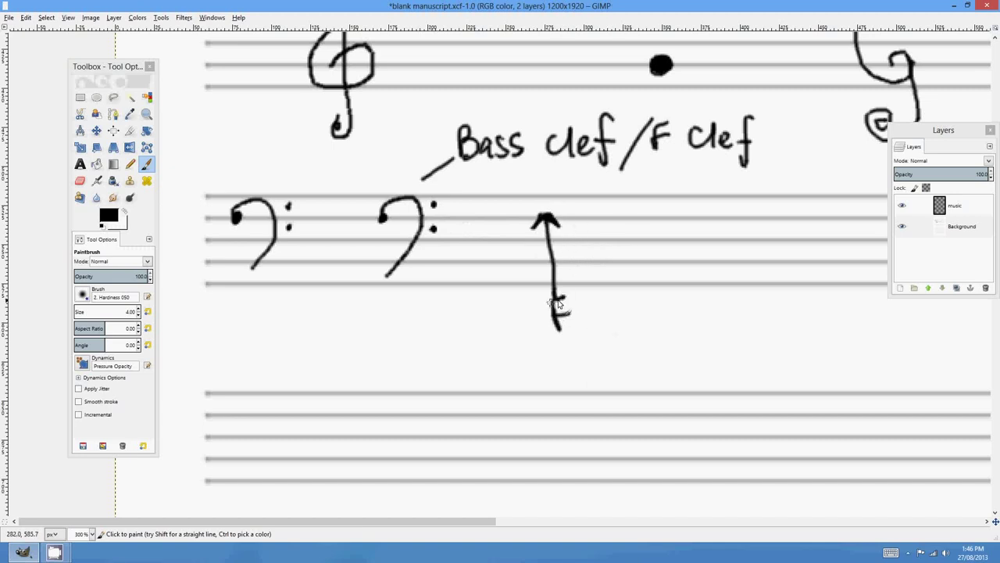
{"action": "key", "text": "ctrl+z"}
{"action": "key", "text": "ctrl+z"}
{"action": "key", "text": "ctrl+z"}
{"action": "key", "text": "ctrl+z"}
{"action": "key", "text": "ctrl+z"}
{"action": "key", "text": "ctrl+z"}
{"action": "key", "text": "ctrl+z"}
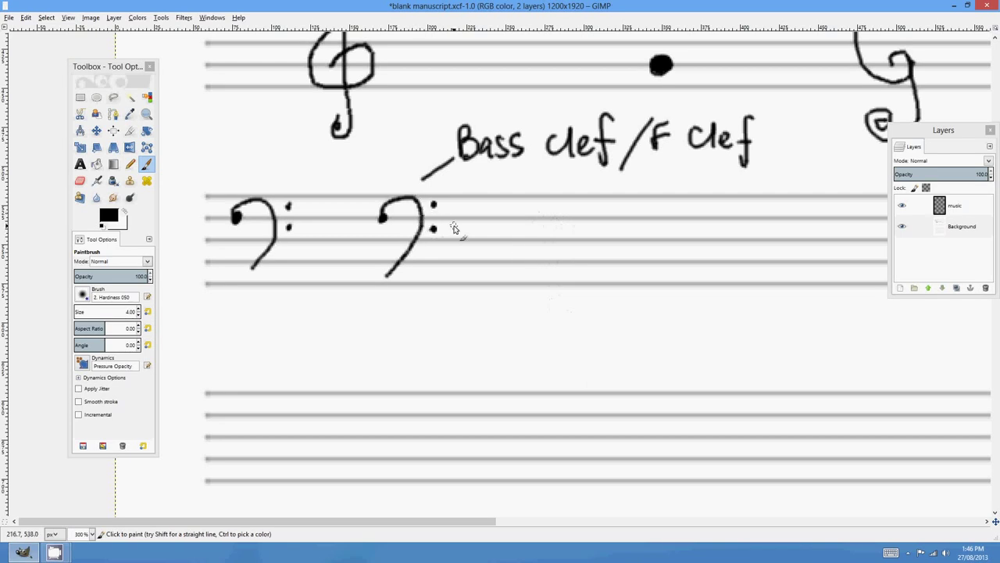
- Thicken the curved stroke of the second bass clef on the fourth staff
{"action": "left_click_drag", "start_coordinate": [664, 246], "coordinate": [592, 239]}
{"action": "scroll", "coordinate": [594, 238], "scroll_direction": "down", "scroll_amount": 1}
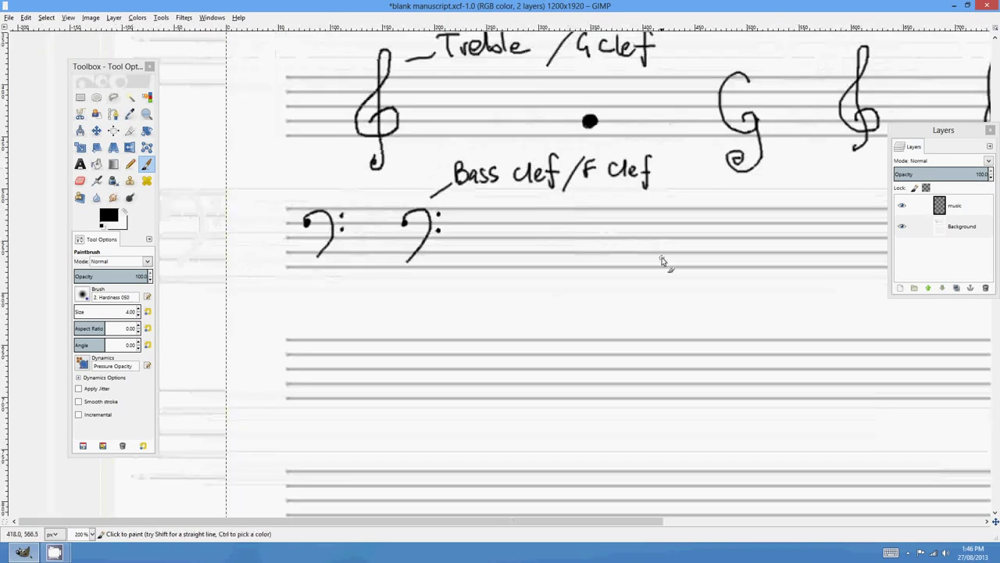
{"action": "left_click_drag", "start_coordinate": [658, 259], "coordinate": [539, 279]}
{"action": "scroll", "coordinate": [558, 261], "scroll_direction": "up", "scroll_amount": 1}
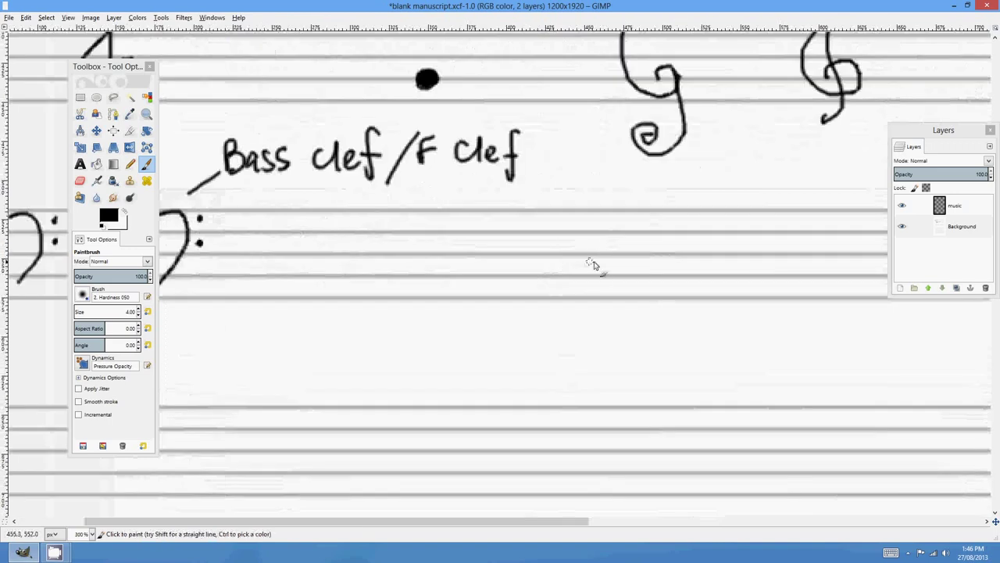
{"action": "left_click_drag", "start_coordinate": [273, 235], "coordinate": [440, 246]}
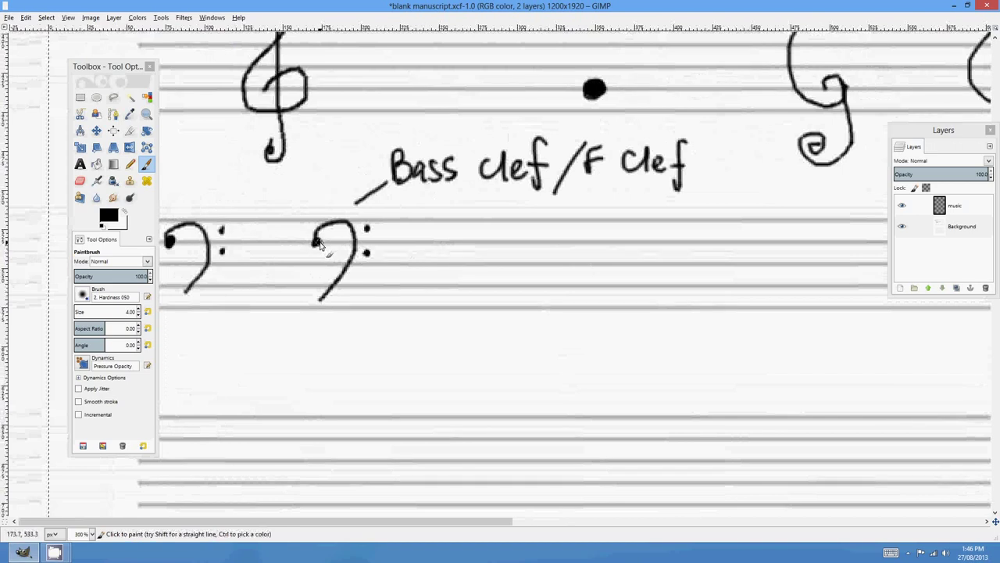
{"action": "left_click_drag", "start_coordinate": [668, 283], "coordinate": [615, 296]}
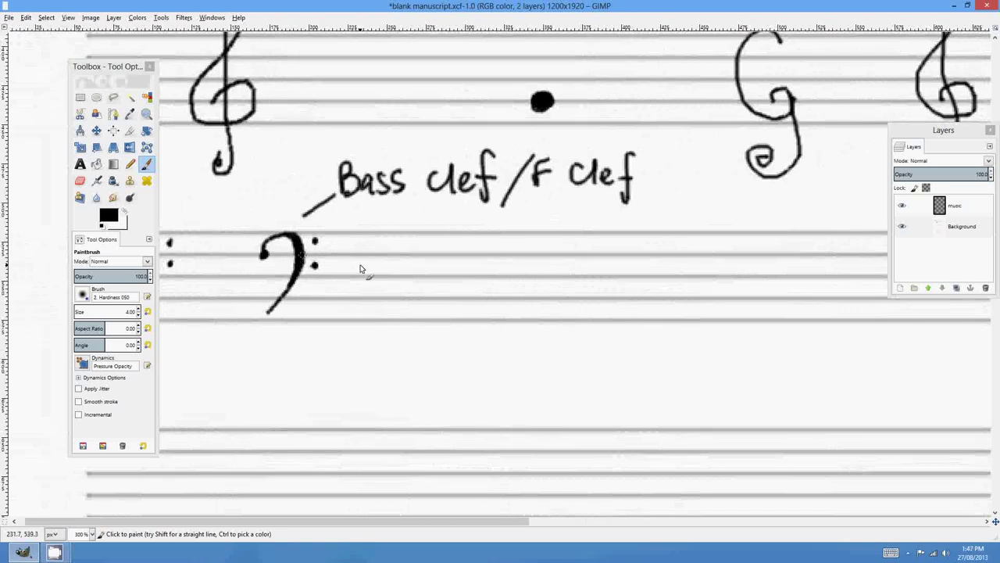
{"action": "left_click_drag", "start_coordinate": [414, 288], "coordinate": [349, 278]}
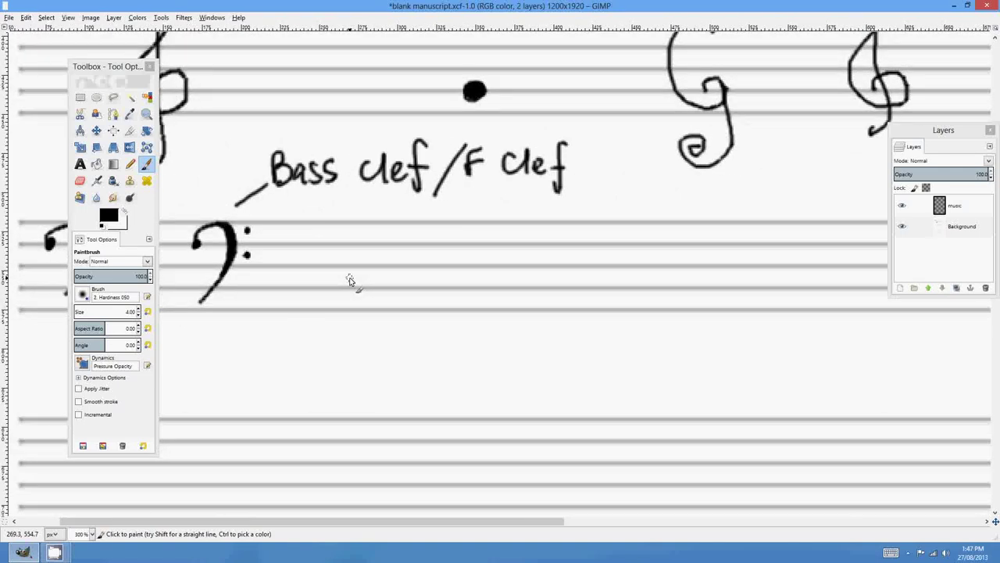
- Draw an alto clef at the start of the fifth staff, with two vertical lines and two short curved strokes
{"action": "left_click_drag", "start_coordinate": [512, 277], "coordinate": [429, 286]}
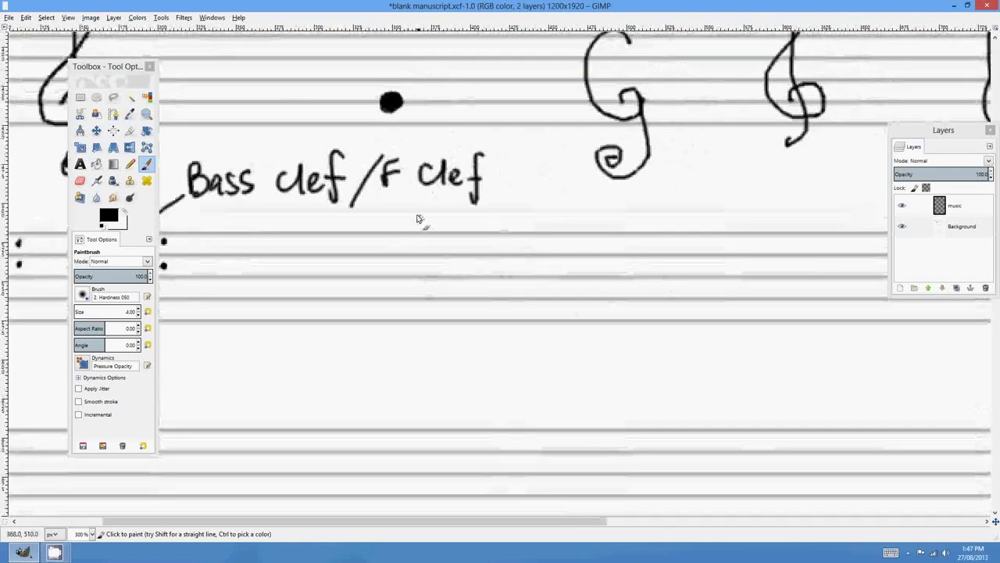
{"action": "left_click_drag", "start_coordinate": [371, 325], "coordinate": [590, 217]}
{"action": "left_click_drag", "start_coordinate": [336, 354], "coordinate": [561, 279]}
{"action": "scroll", "coordinate": [583, 242], "scroll_direction": "down", "scroll_amount": 2}
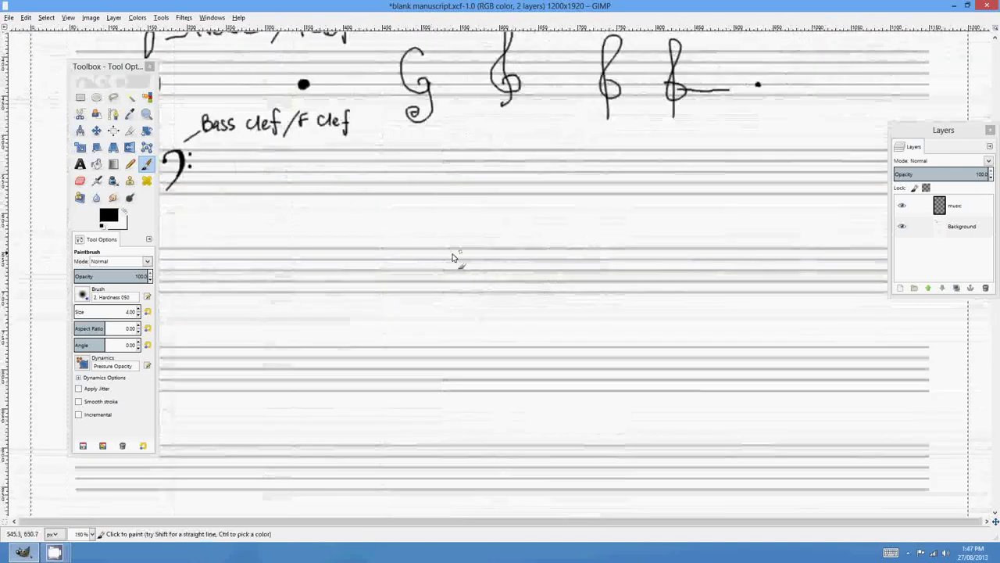
{"action": "left_click_drag", "start_coordinate": [447, 254], "coordinate": [678, 242]}
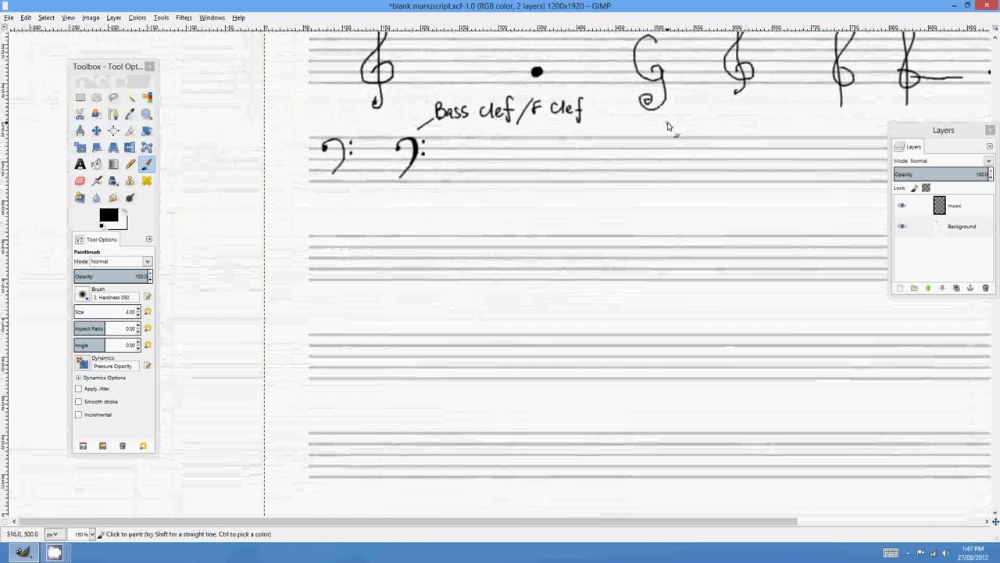
{"action": "scroll", "coordinate": [508, 210], "scroll_direction": "down", "scroll_amount": 1}
{"action": "scroll", "coordinate": [493, 224], "scroll_direction": "up", "scroll_amount": 1}
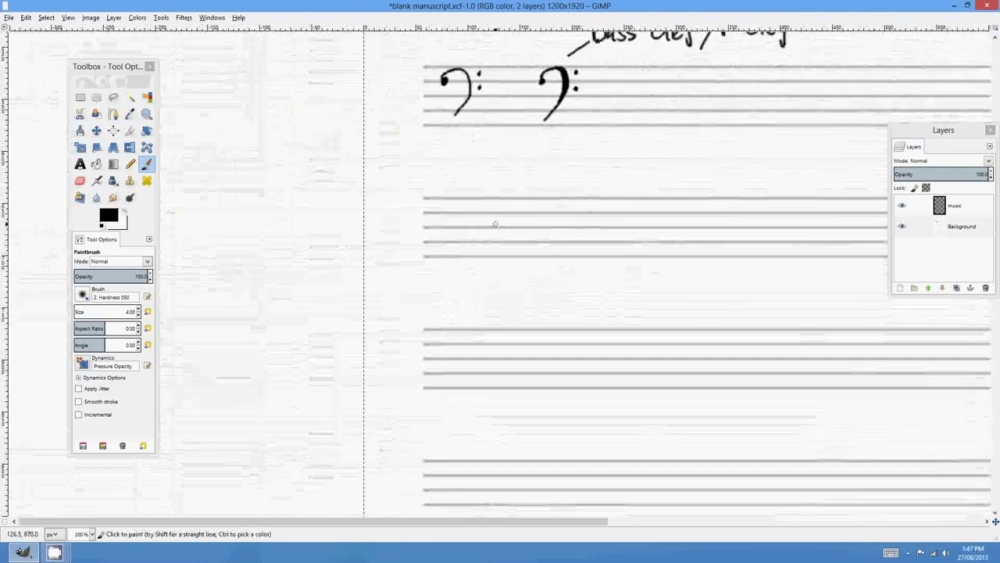
{"action": "left_click_drag", "start_coordinate": [430, 201], "coordinate": [423, 256]}
{"action": "key", "text": "ctrl+z"}
{"action": "left_click_drag", "start_coordinate": [429, 199], "coordinate": [425, 252]}
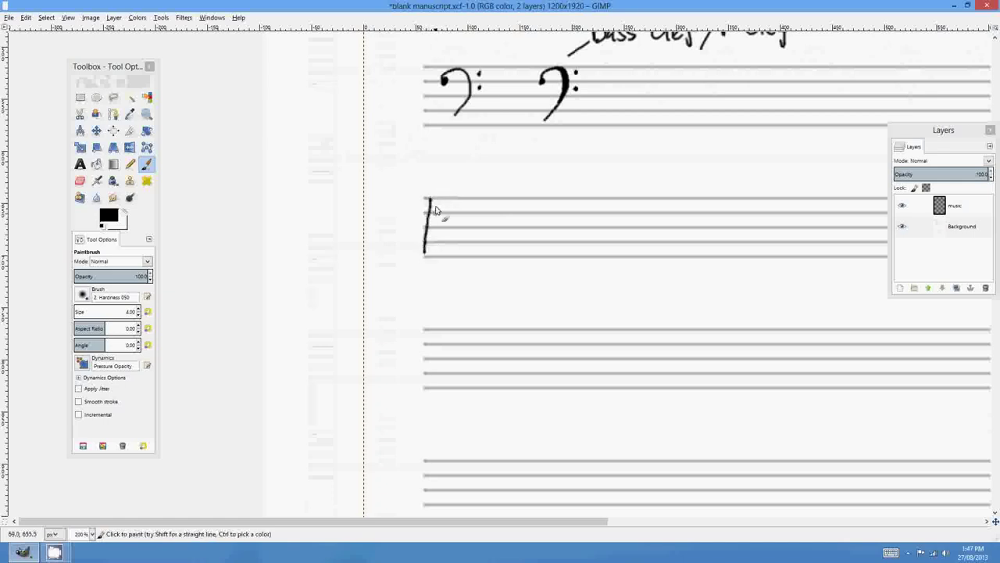
{"action": "left_click_drag", "start_coordinate": [437, 200], "coordinate": [431, 247]}
{"action": "left_click_drag", "start_coordinate": [464, 201], "coordinate": [456, 251]}
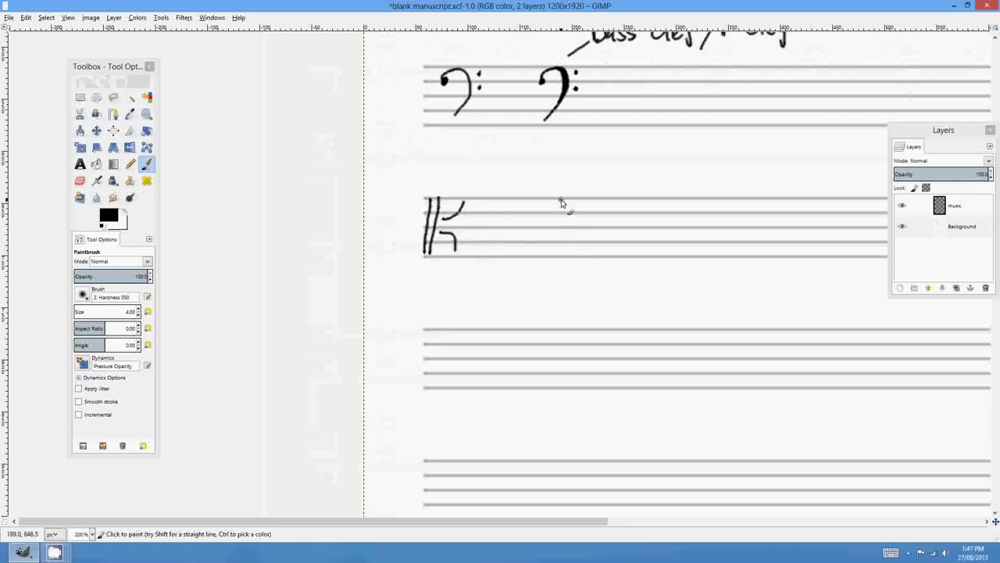
- Sketch an alternative C clef with two vertical lines and a 3-shaped curve farther along the fifth staff, and undo it
{"action": "left_click_drag", "start_coordinate": [560, 200], "coordinate": [558, 251]}
{"action": "left_click_drag", "start_coordinate": [568, 203], "coordinate": [563, 255]}
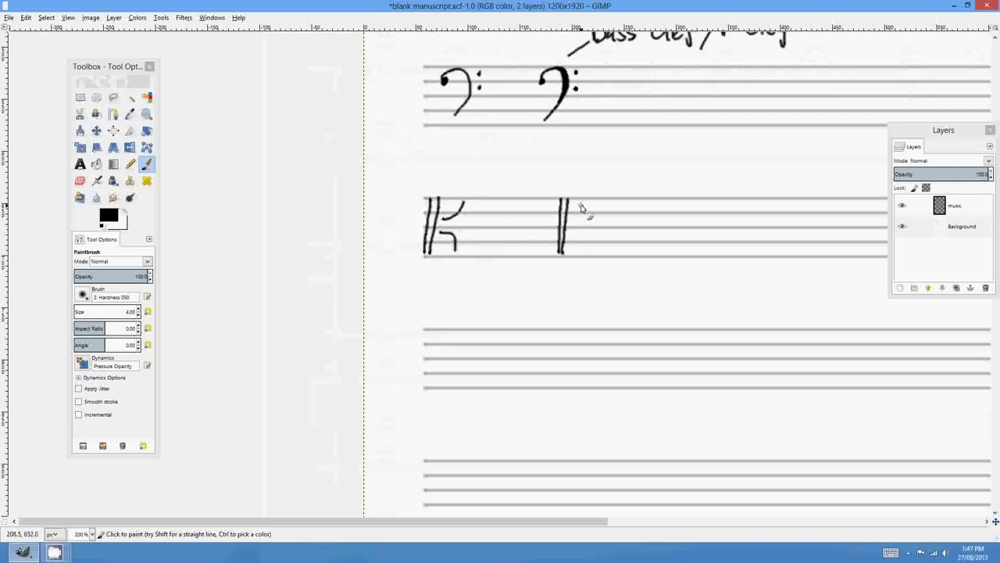
{"action": "mouse_move", "coordinate": [581, 207]}
{"action": "left_mouse_down"}
{"action": "mouse_move", "coordinate": [588, 214]}
{"action": "mouse_move", "coordinate": [576, 224]}
{"action": "mouse_move", "coordinate": [593, 249]}
{"action": "left_mouse_up"}
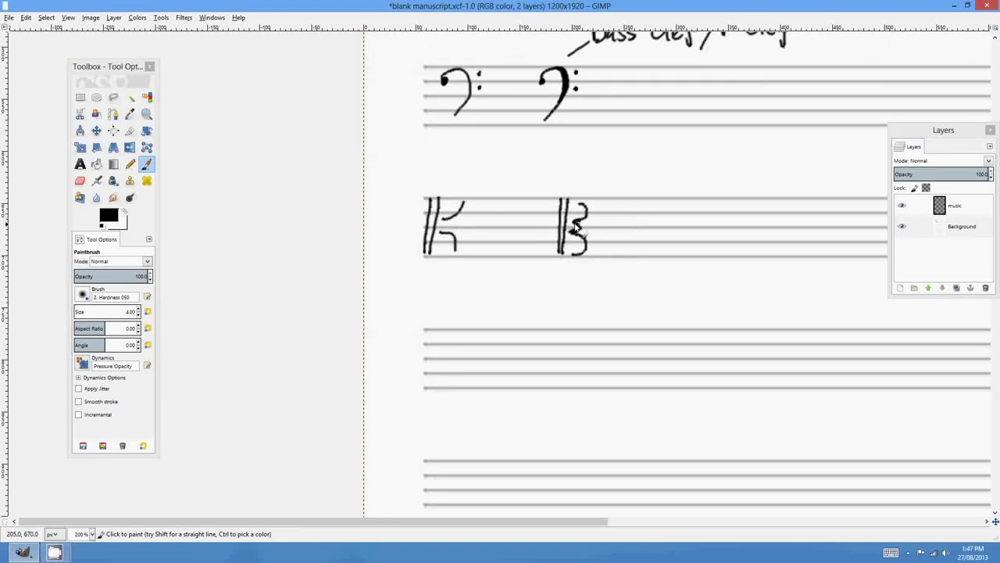
{"action": "key", "text": "ctrl"}
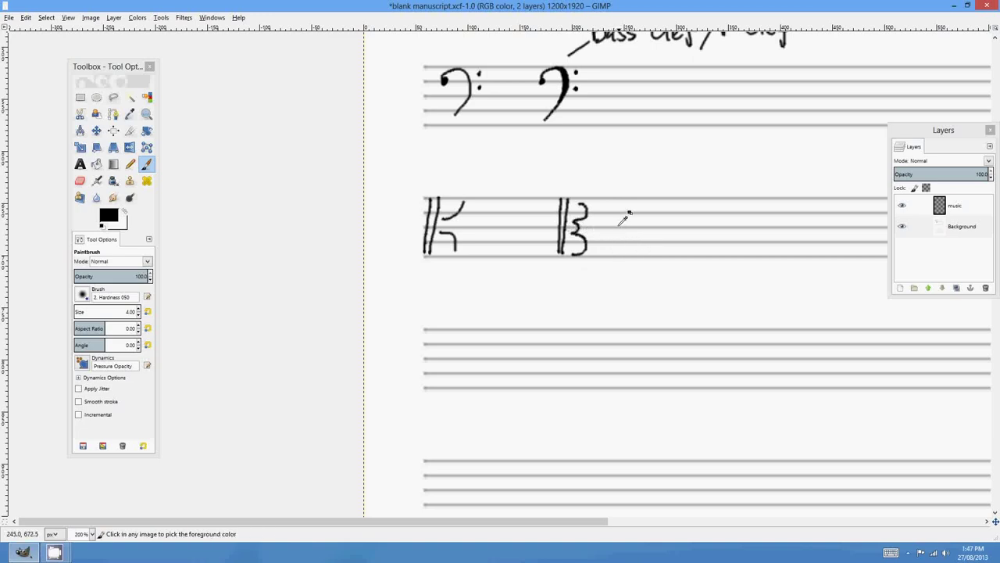
{"action": "key", "text": "ctrl+z"}
{"action": "key", "text": "ctrl+z"}
{"action": "key", "text": "ctrl+z"}
{"action": "key", "text": "ctrl+z"}
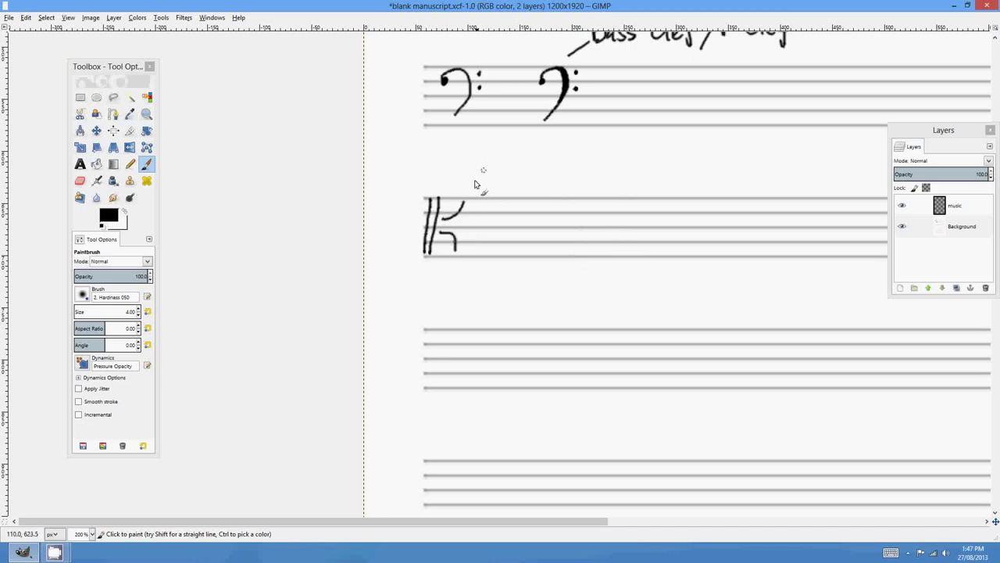
- Handwrite the label "Alto clef / C clef" above the fifth staff with an arrow pointing at the clef
{"action": "mouse_move", "coordinate": [479, 161]}
{"action": "left_mouse_down"}
{"action": "mouse_move", "coordinate": [457, 187]}
{"action": "mouse_move", "coordinate": [500, 163]}
{"action": "mouse_move", "coordinate": [536, 161]}
{"action": "mouse_move", "coordinate": [585, 161]}
{"action": "mouse_move", "coordinate": [596, 196]}
{"action": "mouse_move", "coordinate": [585, 184]}
{"action": "left_mouse_up"}
{"action": "mouse_move", "coordinate": [626, 154]}
{"action": "left_mouse_down"}
{"action": "mouse_move", "coordinate": [607, 172]}
{"action": "mouse_move", "coordinate": [697, 158]}
{"action": "mouse_move", "coordinate": [702, 193]}
{"action": "mouse_move", "coordinate": [685, 170]}
{"action": "left_mouse_up"}
{"action": "key", "text": "ctrl+z"}
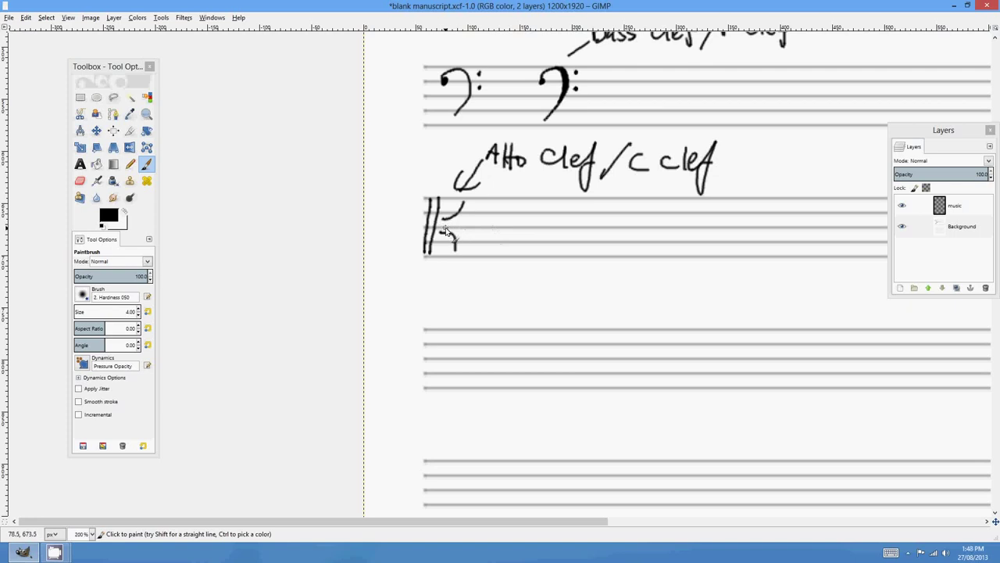
- Draw an upward arrow to the fifth staff's middle line and handwrite "Middle C" at its base
{"action": "mouse_move", "coordinate": [537, 228]}
{"action": "left_mouse_down"}
{"action": "mouse_move", "coordinate": [536, 283]}
{"action": "mouse_move", "coordinate": [528, 242]}
{"action": "left_mouse_up"}
{"action": "left_click_drag", "start_coordinate": [537, 228], "coordinate": [546, 240]}
{"action": "left_click_drag", "start_coordinate": [531, 293], "coordinate": [548, 292]}
{"action": "mouse_move", "coordinate": [554, 284]}
{"action": "left_mouse_down"}
{"action": "mouse_move", "coordinate": [554, 295]}
{"action": "mouse_move", "coordinate": [590, 270]}
{"action": "left_mouse_up"}
{"action": "mouse_move", "coordinate": [596, 269]}
{"action": "left_mouse_down"}
{"action": "mouse_move", "coordinate": [597, 296]}
{"action": "mouse_move", "coordinate": [609, 282]}
{"action": "mouse_move", "coordinate": [619, 296]}
{"action": "mouse_move", "coordinate": [665, 293]}
{"action": "left_mouse_up"}
- Draw a C clef shifted upward farther along the fifth staff and label it "Tenor" with a leader line
{"action": "left_click_drag", "start_coordinate": [715, 198], "coordinate": [536, 183]}
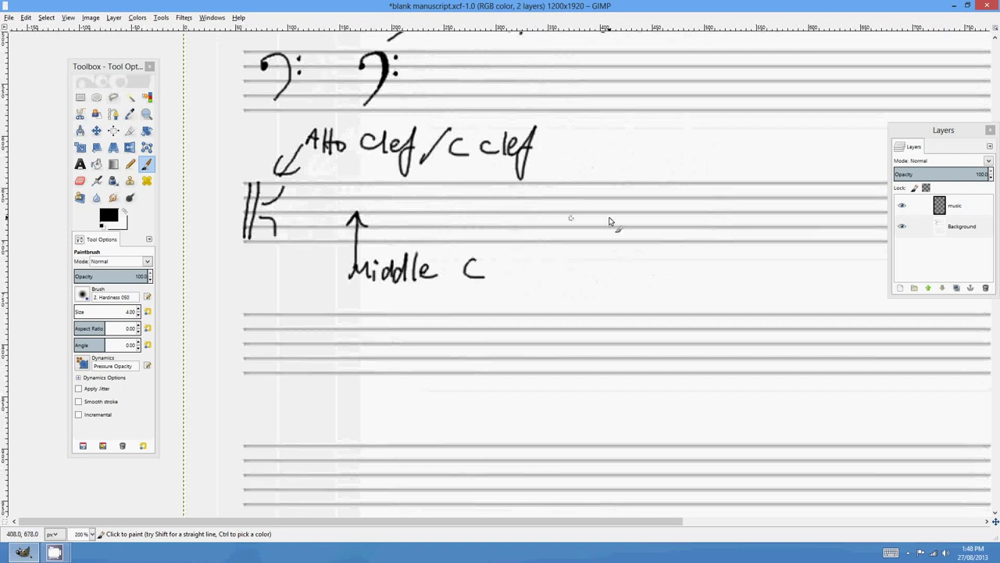
{"action": "scroll", "coordinate": [602, 213], "scroll_direction": "right", "scroll_amount": 1}
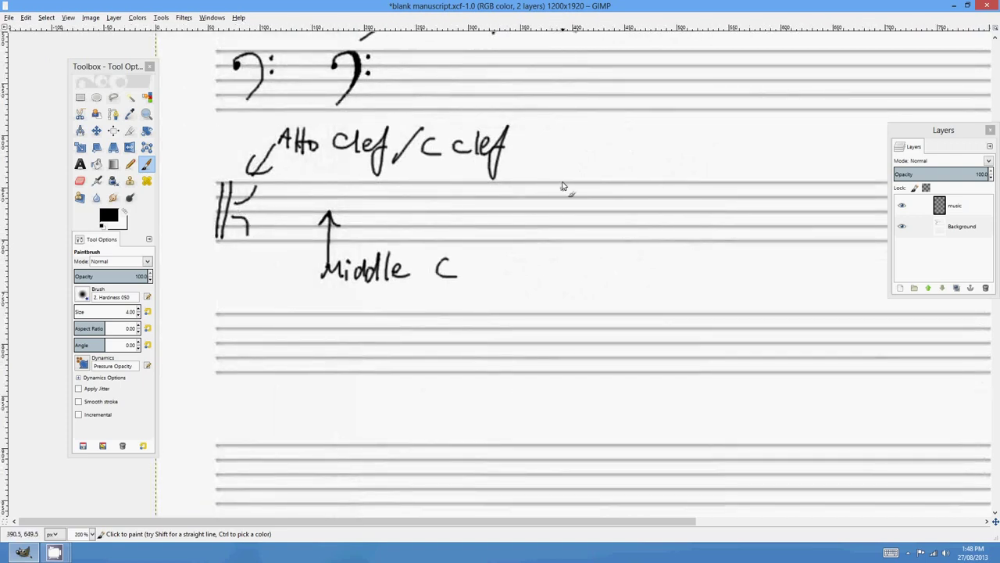
{"action": "mouse_move", "coordinate": [565, 158]}
{"action": "left_mouse_down"}
{"action": "mouse_move", "coordinate": [555, 213]}
{"action": "mouse_move", "coordinate": [591, 223]}
{"action": "left_mouse_up"}
{"action": "scroll", "coordinate": [506, 150], "scroll_direction": "down", "scroll_amount": 2}
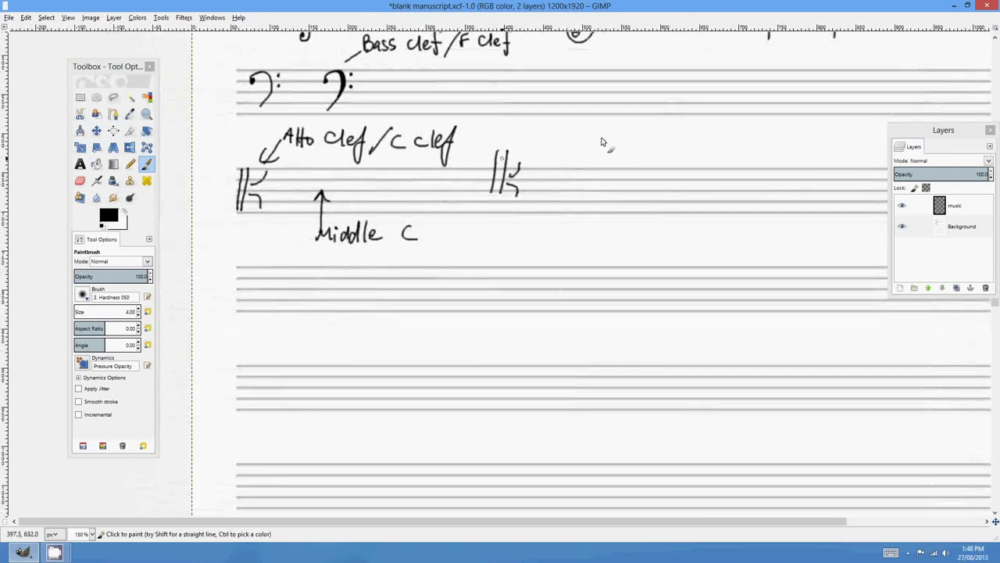
{"action": "mouse_move", "coordinate": [513, 161]}
{"action": "left_mouse_down"}
{"action": "mouse_move", "coordinate": [550, 139]}
{"action": "mouse_move", "coordinate": [584, 155]}
{"action": "mouse_move", "coordinate": [635, 151]}
{"action": "left_mouse_up"}
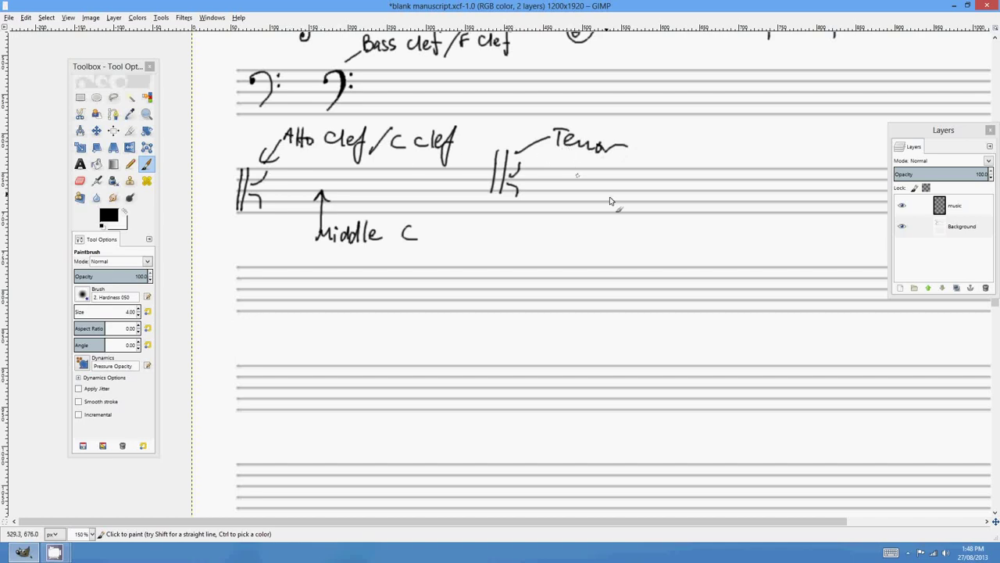
- Examine the clefs, sharps and time signatures of the two-staff example at the head of the page
{"action": "scroll", "coordinate": [613, 197], "scroll_direction": "down", "scroll_amount": 2, "text": "ctrl"}
{"action": "scroll", "coordinate": [626, 201], "scroll_direction": "up", "scroll_amount": 1, "text": "ctrl"}
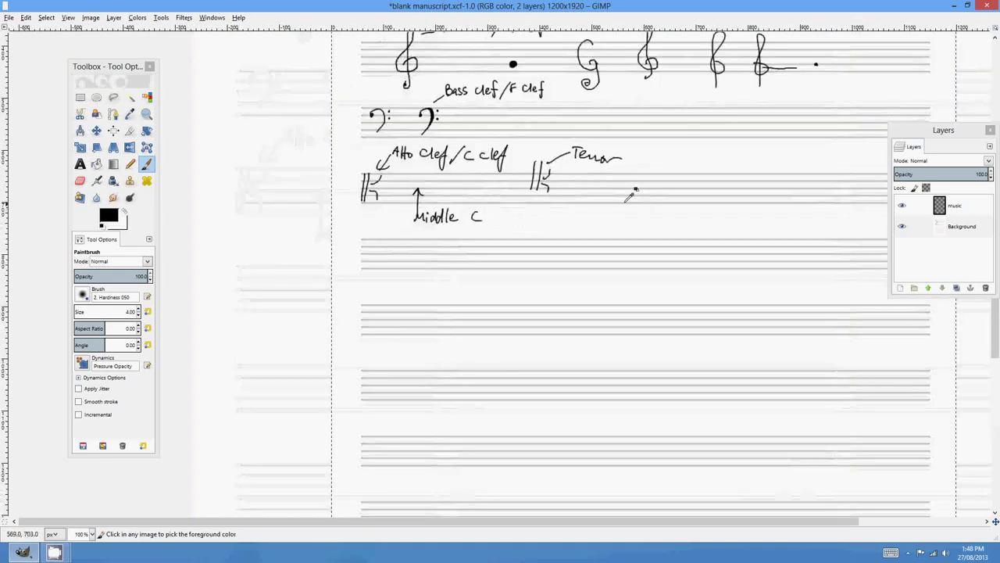
{"action": "left_click_drag", "start_coordinate": [691, 190], "coordinate": [606, 240]}
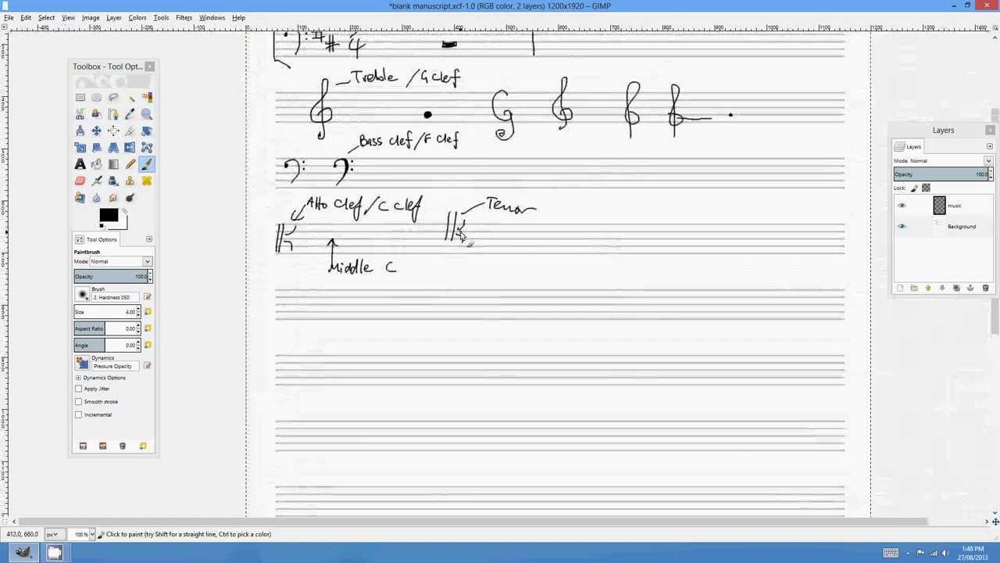
{"action": "scroll", "coordinate": [695, 201], "scroll_direction": "up", "scroll_amount": 6}
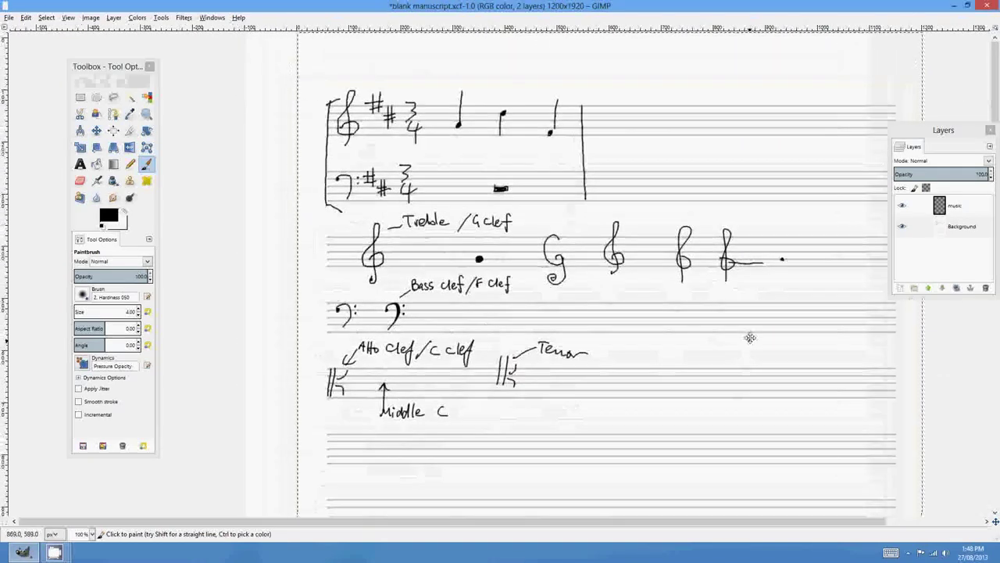
{"action": "scroll", "coordinate": [750, 326], "scroll_direction": "right", "scroll_amount": 2}
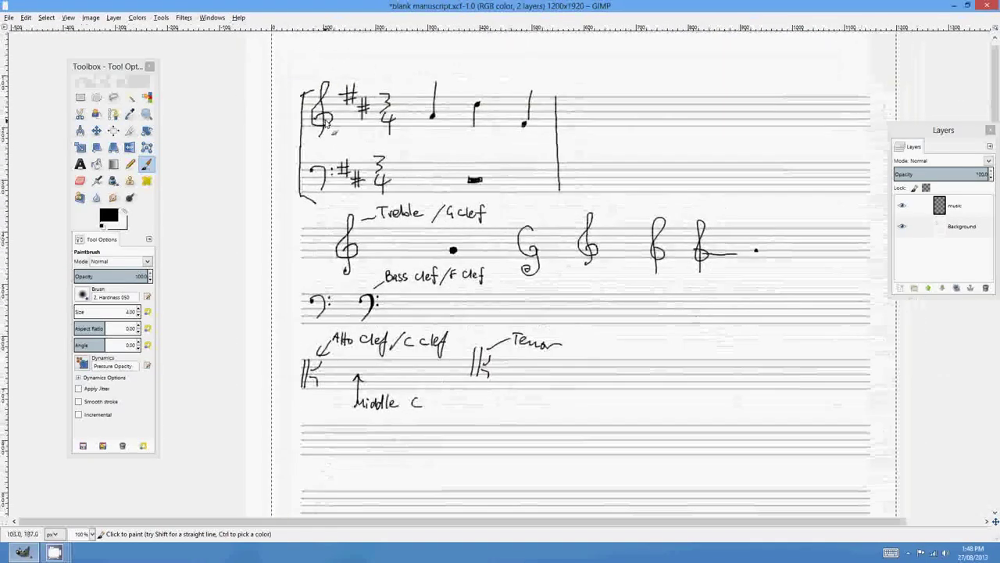
{"action": "key", "text": "ctrl+z"}
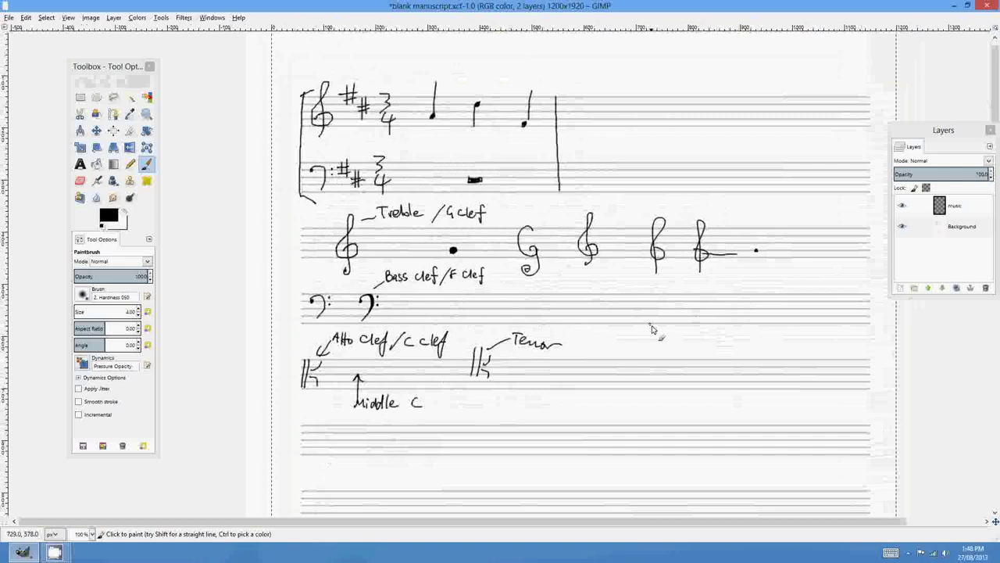
{"action": "left_click_drag", "start_coordinate": [658, 329], "coordinate": [688, 125]}
{"action": "left_click_drag", "start_coordinate": [532, 283], "coordinate": [587, 239]}
{"action": "left_click_drag", "start_coordinate": [682, 190], "coordinate": [587, 419]}
{"action": "scroll", "coordinate": [587, 419], "scroll_direction": "up", "scroll_amount": 3}
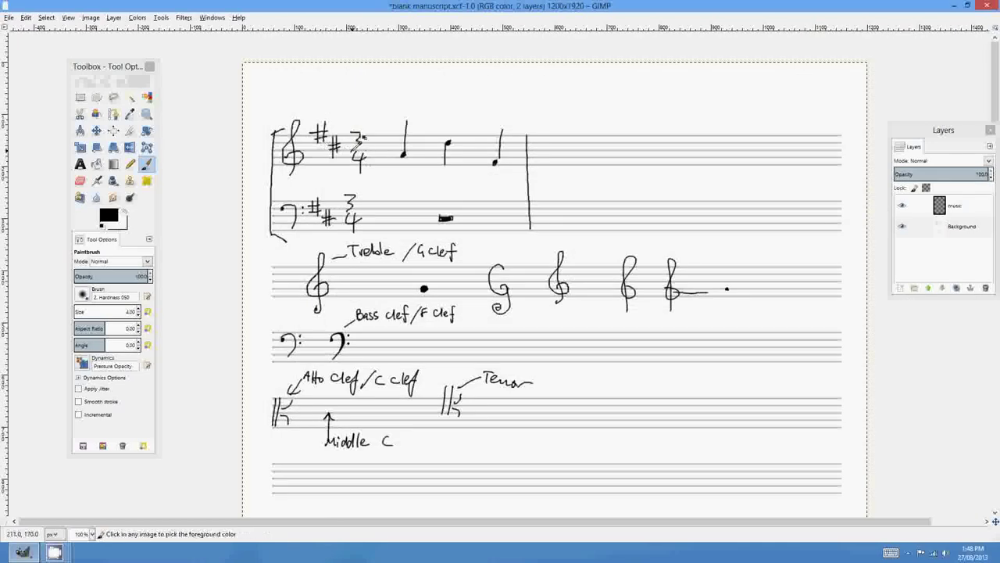
{"action": "scroll", "coordinate": [324, 133], "scroll_direction": "up", "scroll_amount": 1}
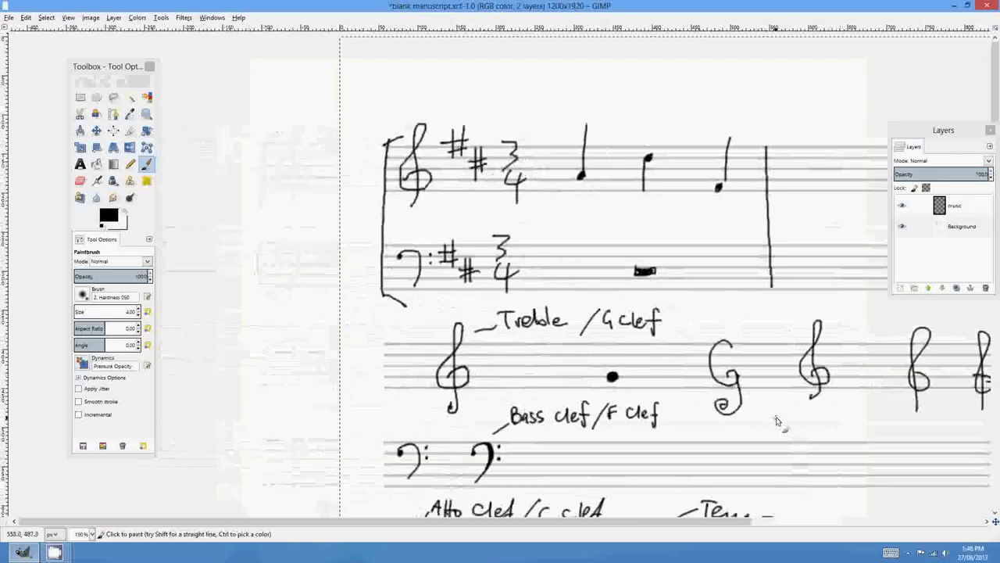
{"action": "left_click_drag", "start_coordinate": [779, 422], "coordinate": [776, 420]}
- Draw a large sharp sign just below the sixth staff and handwrite the label "Sharp" above it
{"action": "scroll", "coordinate": [617, 299], "scroll_direction": "down", "scroll_amount": 10}
{"action": "scroll", "coordinate": [617, 299], "scroll_direction": "right", "scroll_amount": 4}
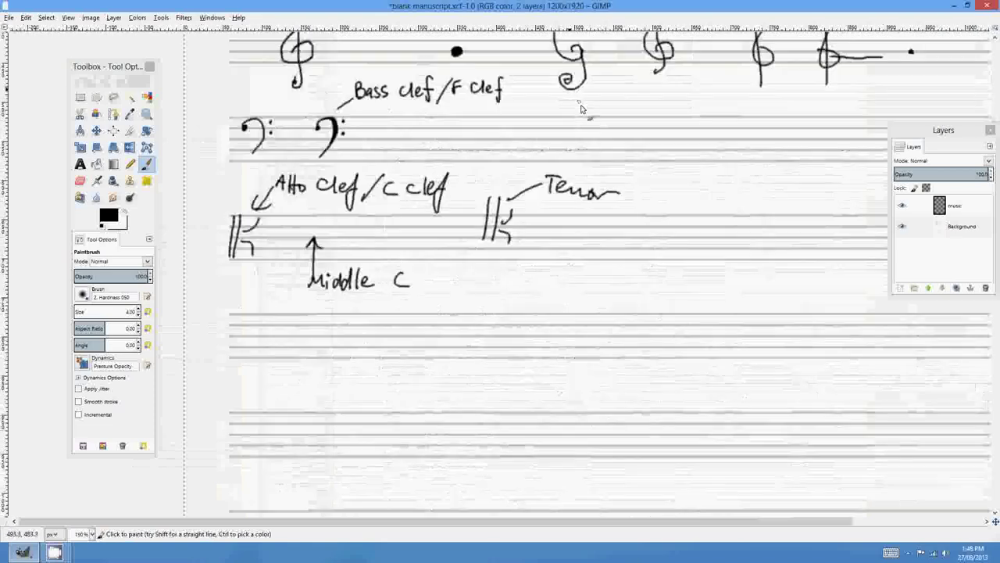
{"action": "scroll", "coordinate": [617, 299], "scroll_direction": "down", "scroll_amount": 1, "text": "ctrl"}
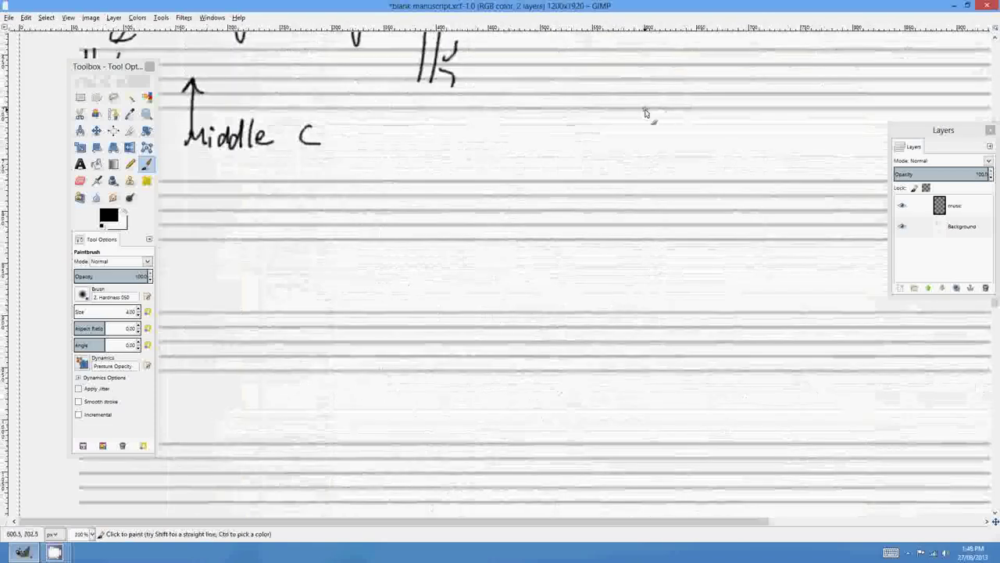
{"action": "mouse_move", "coordinate": [548, 254]}
{"action": "left_mouse_down"}
{"action": "mouse_move", "coordinate": [549, 297]}
{"action": "mouse_move", "coordinate": [561, 261]}
{"action": "mouse_move", "coordinate": [568, 270]}
{"action": "left_mouse_up"}
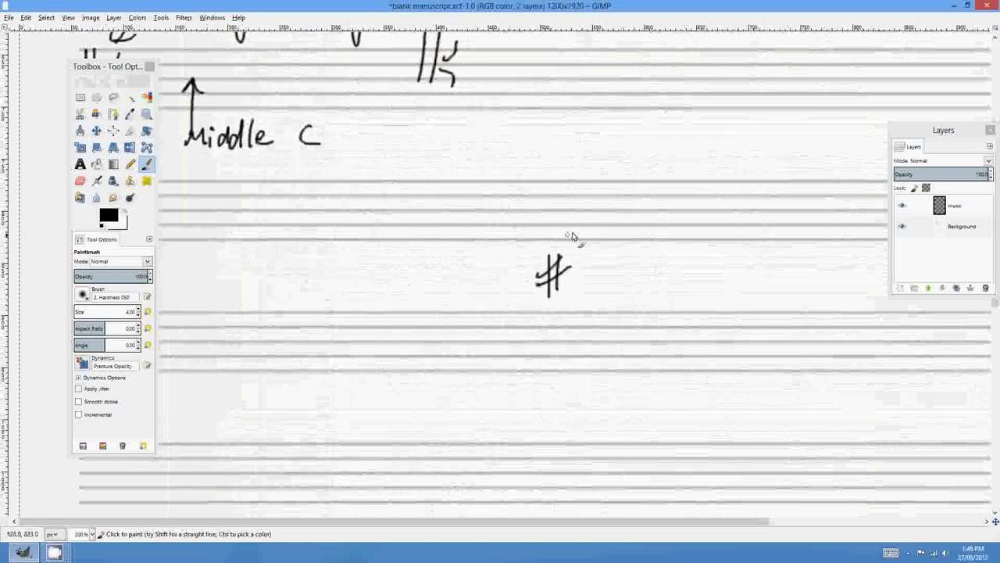
{"action": "mouse_move", "coordinate": [592, 208]}
{"action": "left_mouse_down"}
{"action": "mouse_move", "coordinate": [570, 230]}
{"action": "mouse_move", "coordinate": [618, 232]}
{"action": "left_mouse_up"}
{"action": "mouse_move", "coordinate": [633, 222]}
{"action": "left_mouse_down"}
{"action": "mouse_move", "coordinate": [635, 235]}
{"action": "mouse_move", "coordinate": [649, 220]}
{"action": "mouse_move", "coordinate": [645, 254]}
{"action": "left_mouse_up"}
{"action": "left_click_drag", "start_coordinate": [645, 222], "coordinate": [647, 234]}
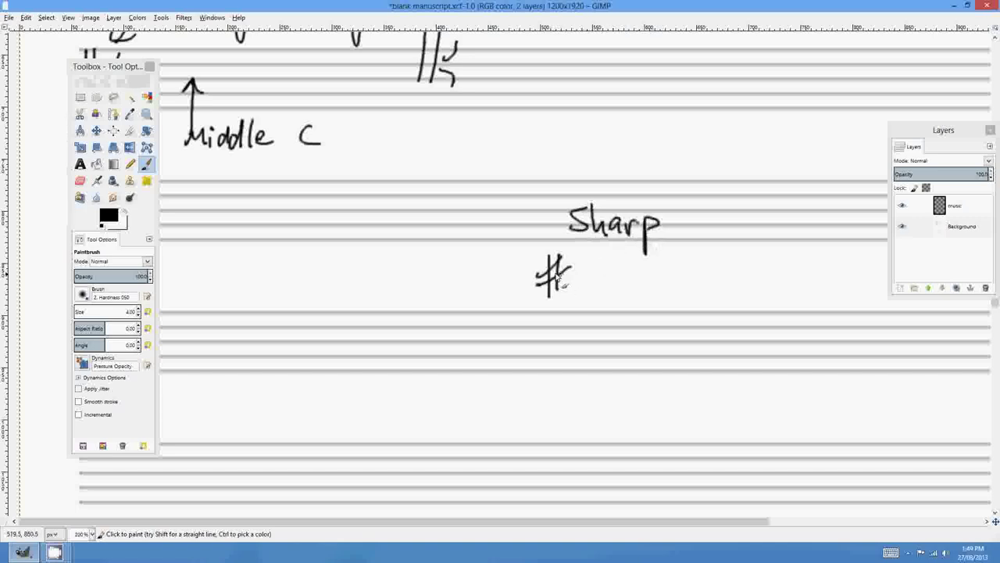
{"action": "left_click_drag", "start_coordinate": [697, 261], "coordinate": [698, 298]}
{"action": "mouse_move", "coordinate": [706, 261]}
{"action": "left_mouse_down"}
{"action": "mouse_move", "coordinate": [705, 296]}
{"action": "mouse_move", "coordinate": [717, 271]}
{"action": "left_mouse_up"}
{"action": "key", "text": "ctrl+z"}
{"action": "key", "text": "ctrl+z"}
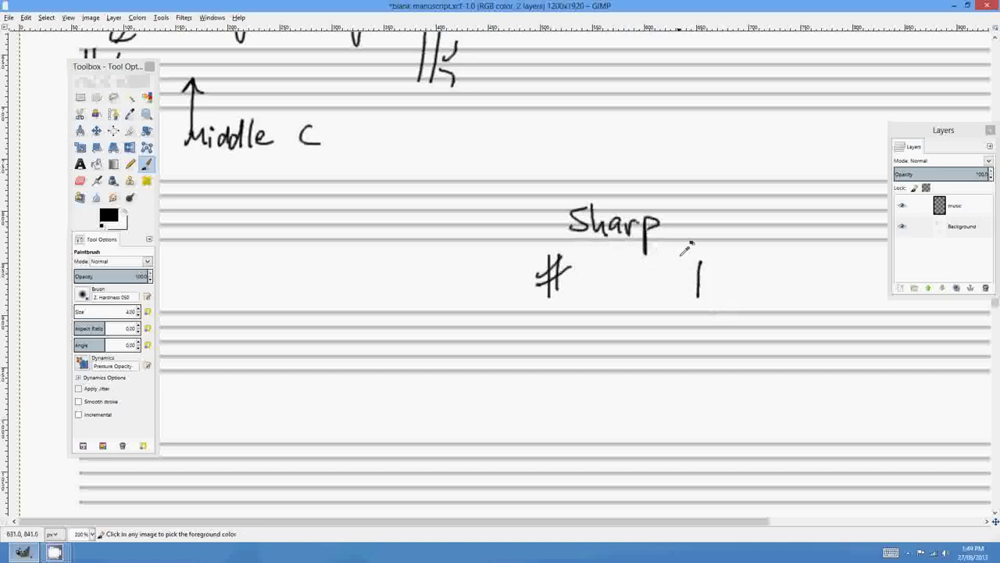
{"action": "key", "text": "ctrl+z"}
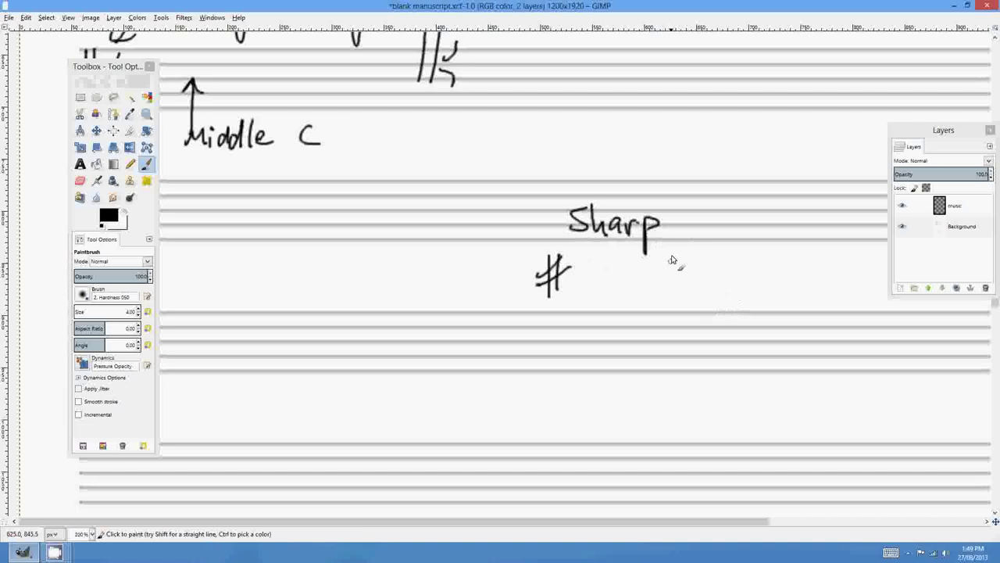
- Draw a second, smaller sharp sign below the end of the "Sharp" label
{"action": "mouse_move", "coordinate": [671, 255]}
{"action": "left_mouse_down"}
{"action": "mouse_move", "coordinate": [666, 283]}
{"action": "mouse_move", "coordinate": [686, 270]}
{"action": "left_mouse_up"}
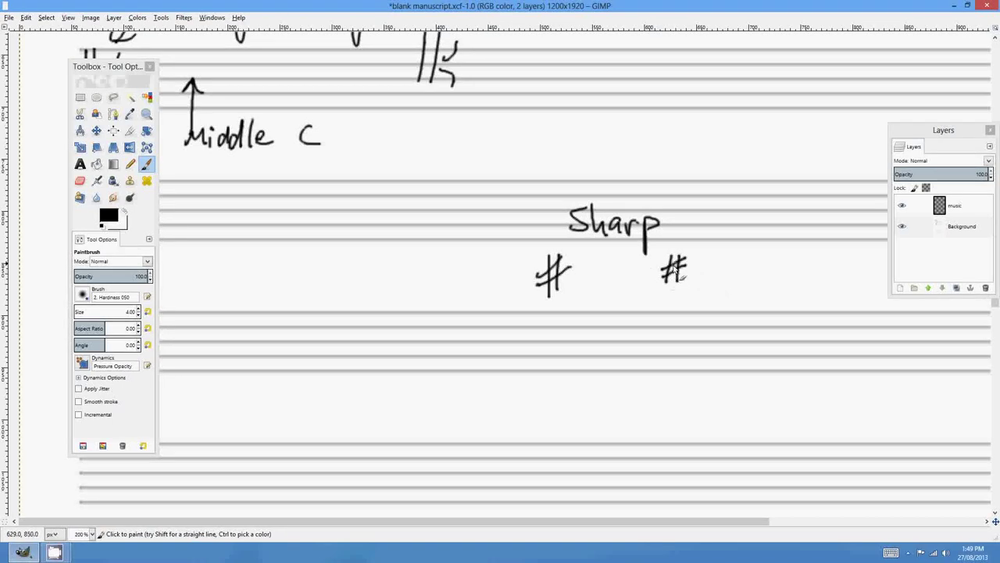
- Draw a quarter note in the sixth staff's lowest space and a half note on its fourth line, each preceded by a sharp
{"action": "left_click_drag", "start_coordinate": [735, 265], "coordinate": [491, 274]}
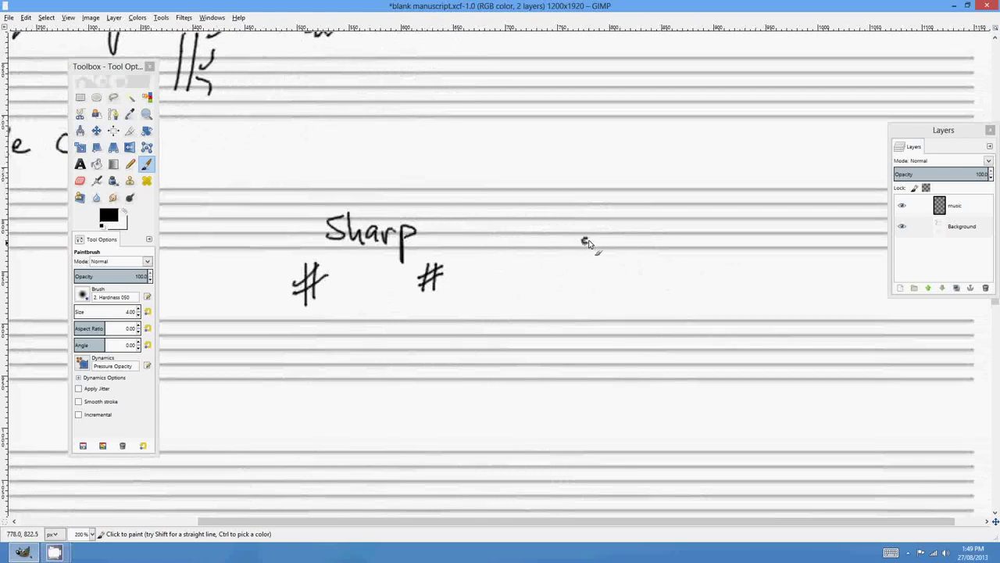
{"action": "left_click_drag", "start_coordinate": [585, 243], "coordinate": [585, 242]}
{"action": "left_click_drag", "start_coordinate": [592, 205], "coordinate": [592, 235]}
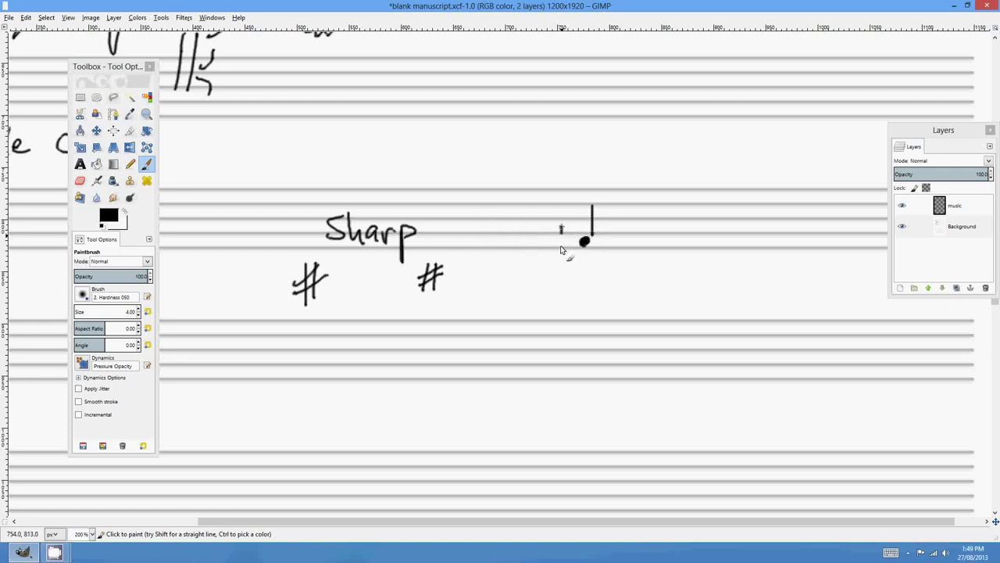
{"action": "left_click_drag", "start_coordinate": [560, 249], "coordinate": [561, 256]}
{"action": "left_click_drag", "start_coordinate": [565, 224], "coordinate": [566, 259]}
{"action": "mouse_move", "coordinate": [690, 204]}
{"action": "left_mouse_down"}
{"action": "mouse_move", "coordinate": [710, 214]}
{"action": "mouse_move", "coordinate": [693, 217]}
{"action": "mouse_move", "coordinate": [692, 241]}
{"action": "left_mouse_up"}
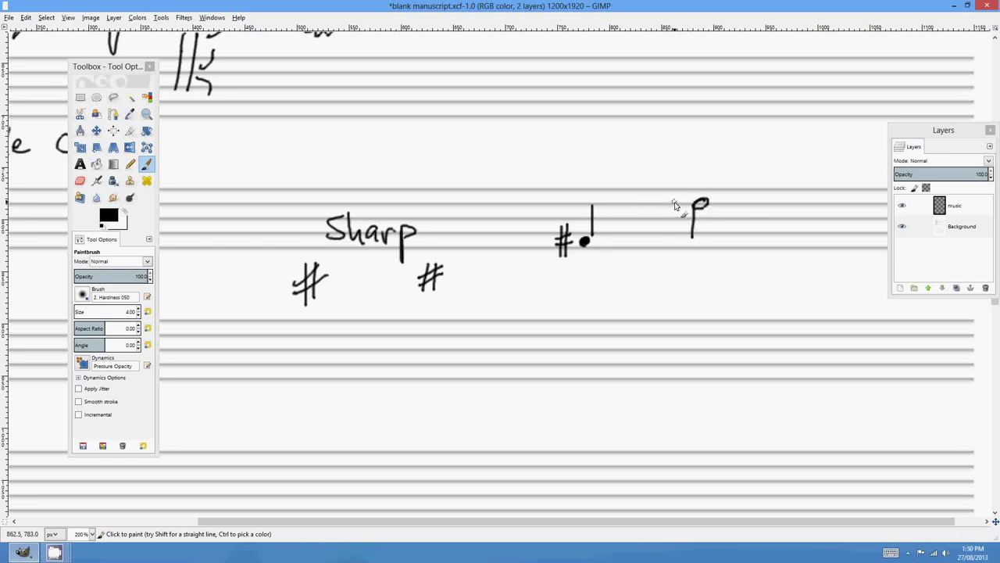
{"action": "mouse_move", "coordinate": [672, 191]}
{"action": "left_mouse_down"}
{"action": "mouse_move", "coordinate": [671, 220]}
{"action": "mouse_move", "coordinate": [689, 197]}
{"action": "mouse_move", "coordinate": [686, 211]}
{"action": "left_mouse_up"}
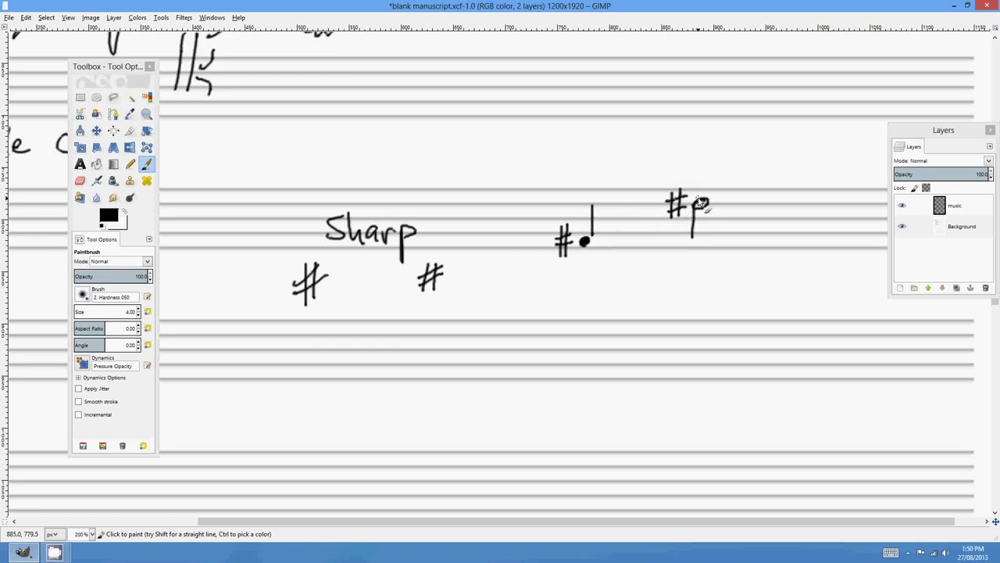
{"action": "scroll", "coordinate": [779, 162], "scroll_direction": "down", "scroll_amount": 2, "text": "ctrl"}
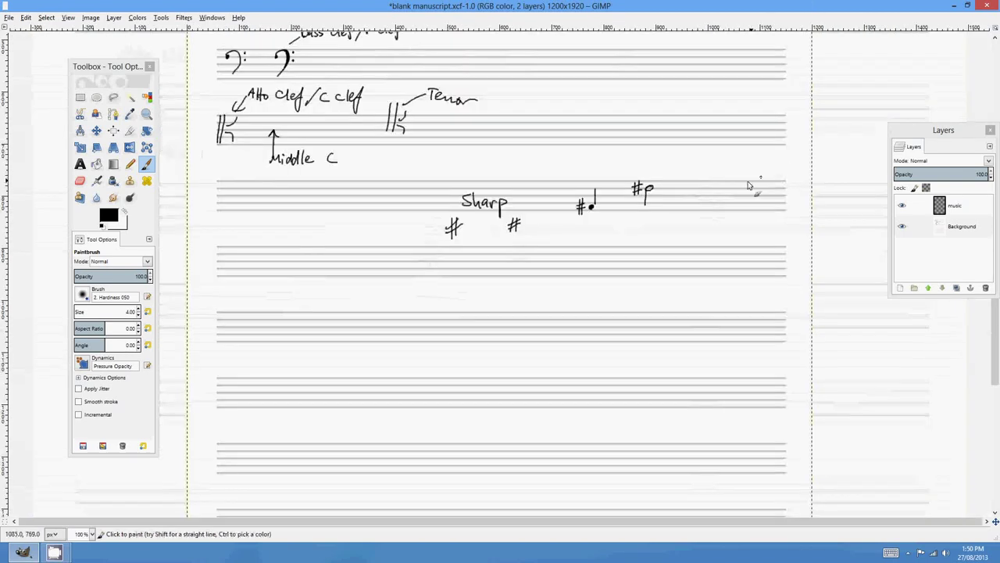
{"action": "key", "text": "plus"}
{"action": "key", "text": "plus"}
{"action": "key", "text": "plus"}
{"action": "key", "text": "plus"}
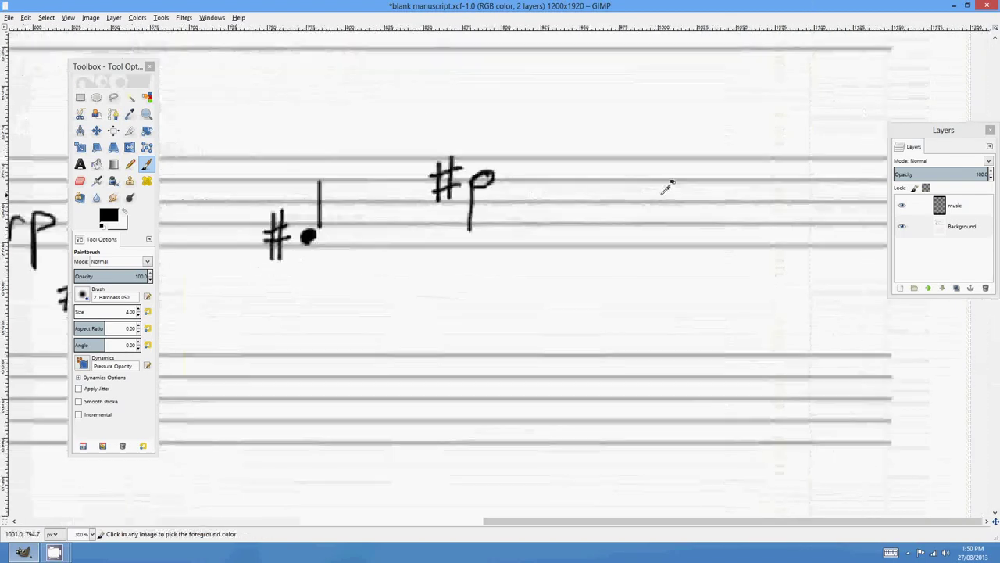
- Try a third example on the sixth staff, a half note with a heavy sharp crowding it, and undo it
{"action": "mouse_move", "coordinate": [663, 177]}
{"action": "left_mouse_down"}
{"action": "mouse_move", "coordinate": [668, 187]}
{"action": "mouse_move", "coordinate": [681, 172]}
{"action": "left_mouse_up"}
{"action": "mouse_move", "coordinate": [649, 155]}
{"action": "left_mouse_down"}
{"action": "mouse_move", "coordinate": [632, 203]}
{"action": "mouse_move", "coordinate": [642, 205]}
{"action": "left_mouse_up"}
{"action": "left_click_drag", "start_coordinate": [625, 173], "coordinate": [655, 175]}
{"action": "mouse_move", "coordinate": [629, 186]}
{"action": "left_mouse_down"}
{"action": "mouse_move", "coordinate": [658, 181]}
{"action": "mouse_move", "coordinate": [657, 239]}
{"action": "left_mouse_up"}
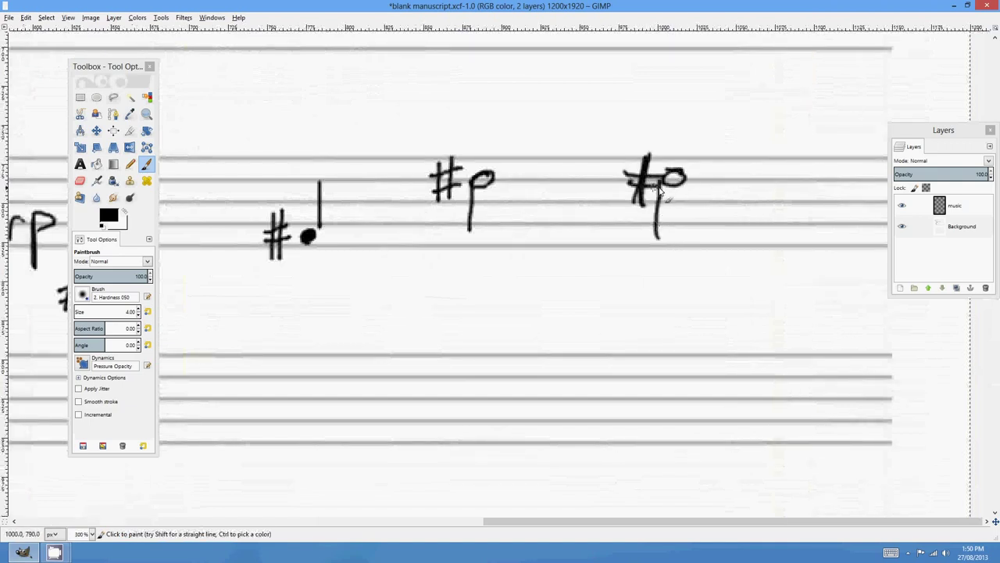
{"action": "key", "text": "ctrl+z"}
{"action": "key", "text": "ctrl+z"}
{"action": "key", "text": "ctrl+z"}
{"action": "key", "text": "ctrl+z"}
{"action": "key", "text": "ctrl+z"}
{"action": "key", "text": "ctrl+z"}
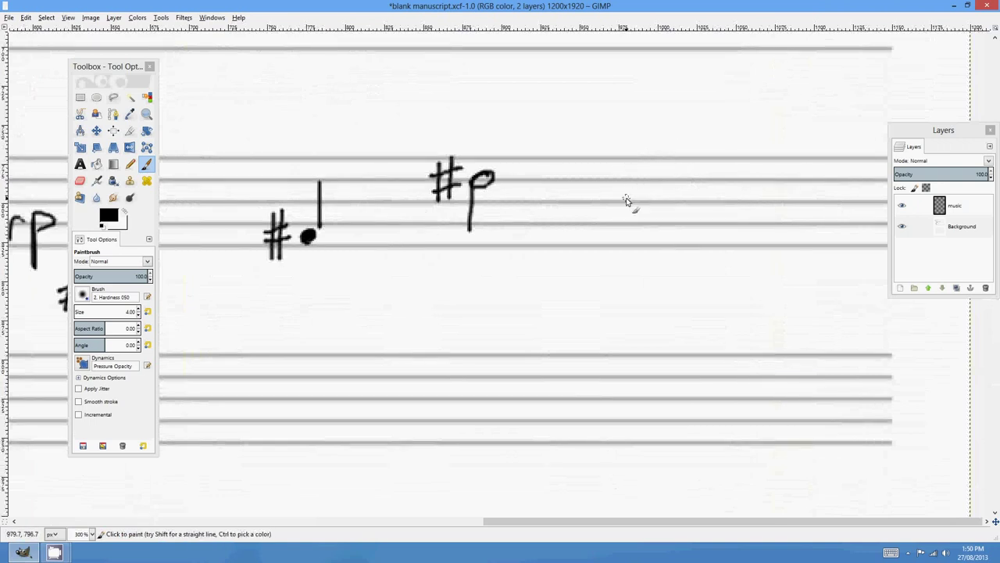
- Draw a small flat sign in the gap just below the seventh staff, under the sharp signs
{"action": "scroll", "coordinate": [674, 232], "scroll_direction": "down", "scroll_amount": 3}
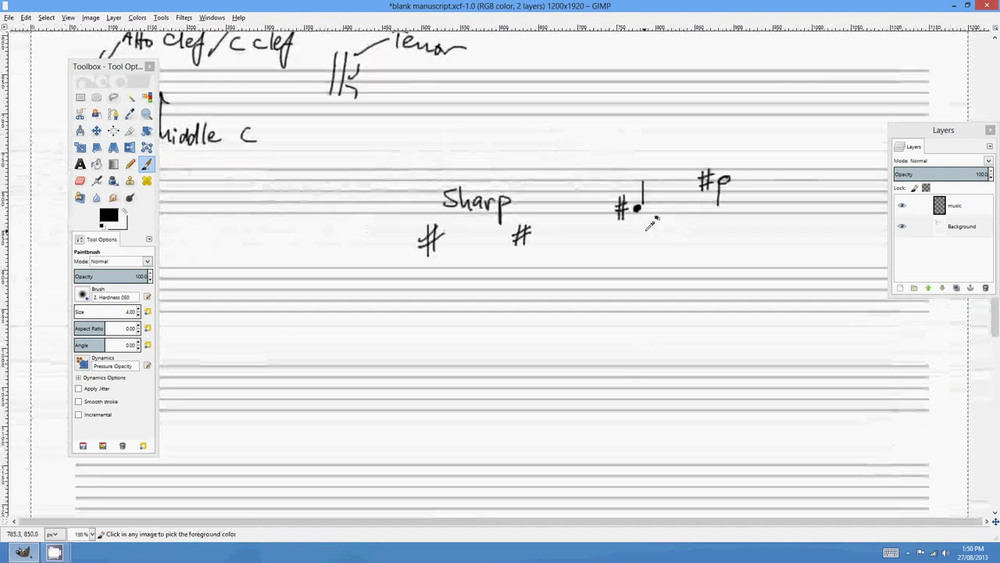
{"action": "scroll", "coordinate": [648, 226], "scroll_direction": "down", "scroll_amount": 2}
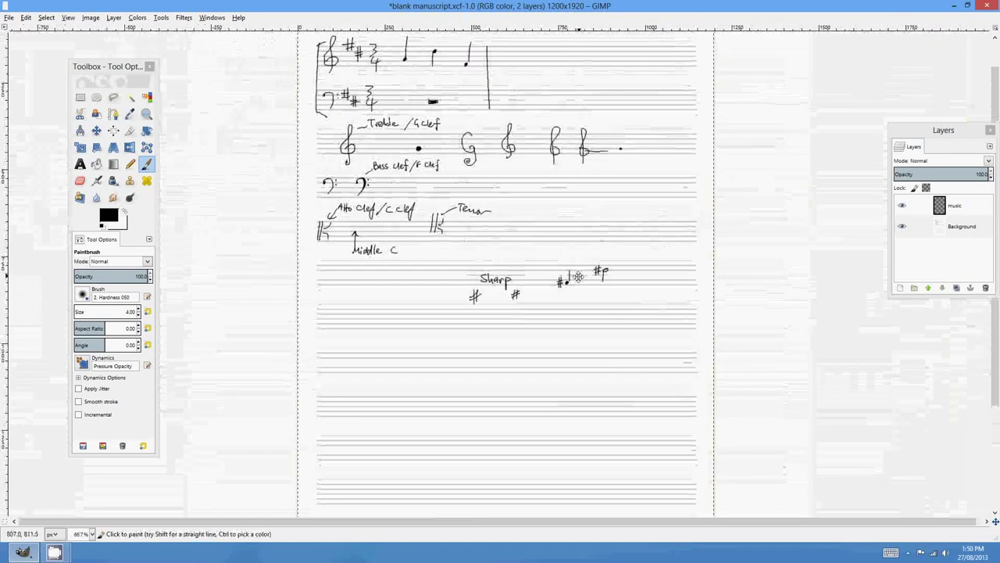
{"action": "scroll", "coordinate": [576, 234], "scroll_direction": "down", "scroll_amount": 5}
{"action": "scroll", "coordinate": [623, 169], "scroll_direction": "up", "scroll_amount": 2}
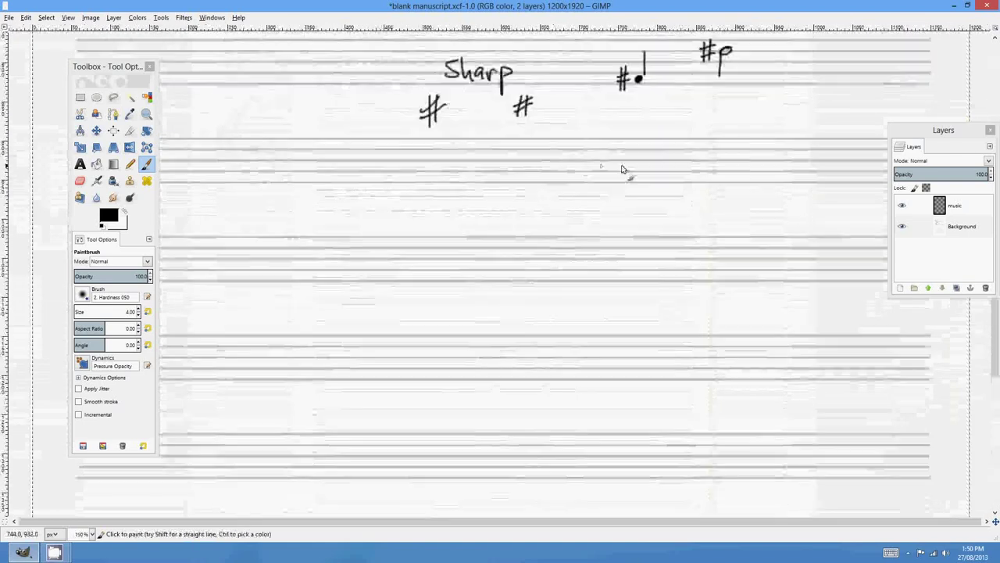
{"action": "scroll", "coordinate": [586, 212], "scroll_direction": "up", "scroll_amount": 1}
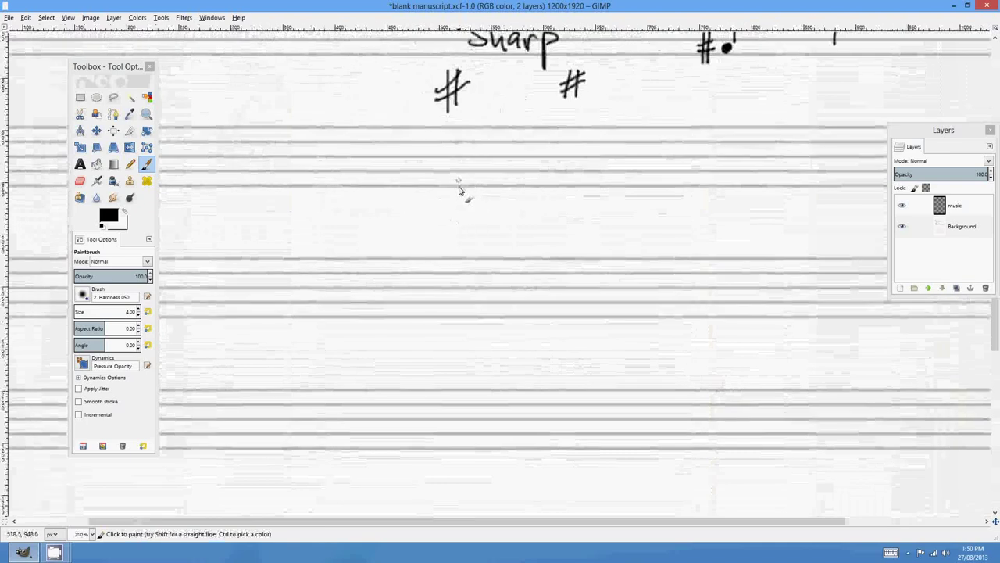
{"action": "mouse_move", "coordinate": [481, 196]}
{"action": "left_mouse_down"}
{"action": "mouse_move", "coordinate": [487, 237]}
{"action": "mouse_move", "coordinate": [479, 222]}
{"action": "left_mouse_up"}
{"action": "left_click", "coordinate": [500, 202]}
{"action": "left_click", "coordinate": [510, 186]}
{"action": "mouse_move", "coordinate": [520, 161]}
{"action": "left_mouse_down"}
{"action": "mouse_move", "coordinate": [500, 203]}
{"action": "mouse_move", "coordinate": [539, 156]}
{"action": "mouse_move", "coordinate": [543, 185]}
{"action": "mouse_move", "coordinate": [561, 184]}
{"action": "left_mouse_up"}
{"action": "mouse_move", "coordinate": [573, 154]}
{"action": "left_mouse_down"}
{"action": "mouse_move", "coordinate": [568, 184]}
{"action": "mouse_move", "coordinate": [585, 164]}
{"action": "left_mouse_up"}
{"action": "key", "text": "ctrl+z"}
{"action": "key", "text": "ctrl+z"}
{"action": "key", "text": "ctrl+z"}
{"action": "key", "text": "ctrl+z"}
{"action": "key", "text": "ctrl+z"}
{"action": "key", "text": "ctrl+z"}
{"action": "key", "text": "ctrl+z"}
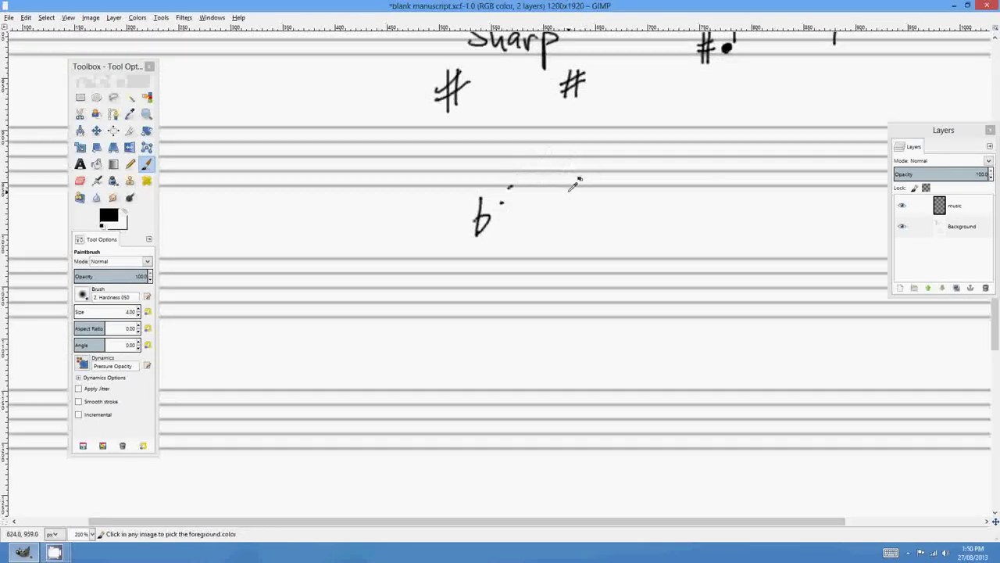
- Handwrite the label "Flat" on the seventh staff and draw an arrow from it to the small flat sign
{"action": "mouse_move", "coordinate": [522, 180]}
{"action": "left_mouse_down"}
{"action": "mouse_move", "coordinate": [552, 141]}
{"action": "mouse_move", "coordinate": [544, 161]}
{"action": "mouse_move", "coordinate": [554, 178]}
{"action": "mouse_move", "coordinate": [580, 178]}
{"action": "left_mouse_up"}
{"action": "mouse_move", "coordinate": [590, 140]}
{"action": "left_mouse_down"}
{"action": "mouse_move", "coordinate": [587, 180]}
{"action": "mouse_move", "coordinate": [602, 148]}
{"action": "left_mouse_up"}
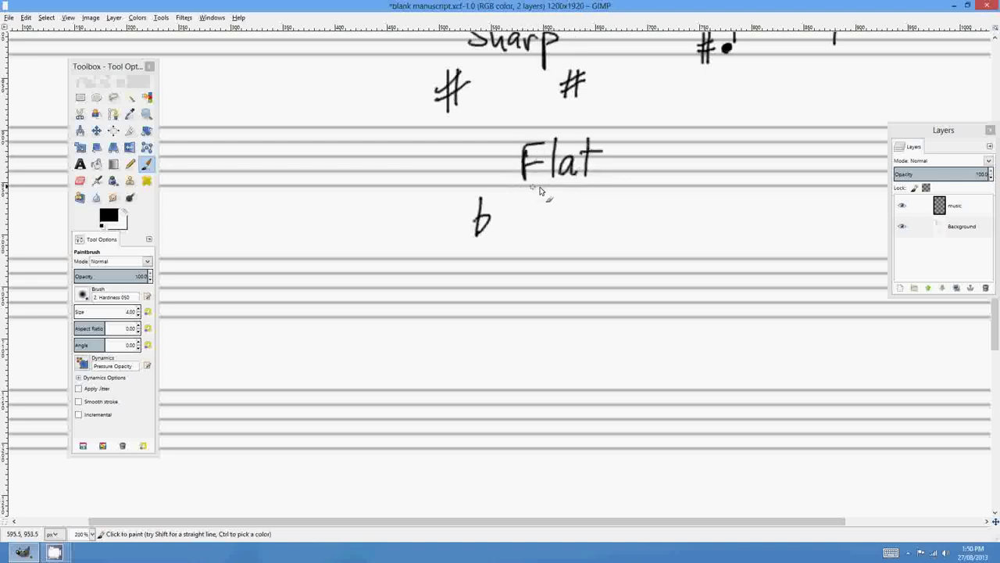
{"action": "mouse_move", "coordinate": [540, 183]}
{"action": "left_mouse_down"}
{"action": "mouse_move", "coordinate": [509, 212]}
{"action": "mouse_move", "coordinate": [530, 220]}
{"action": "left_mouse_up"}
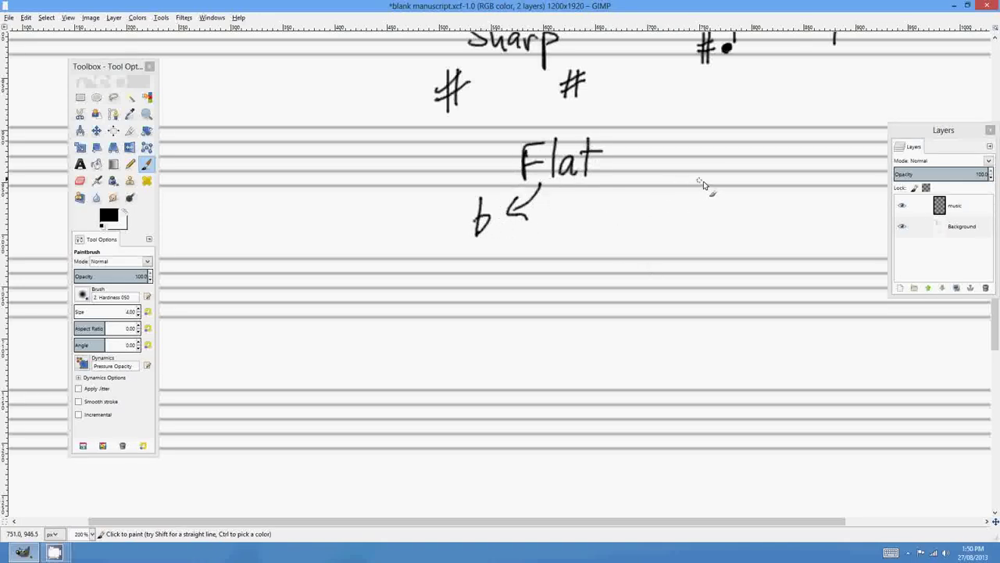
- Draw a large round letter-like b with a flat foot and a large pointed flat sign beyond the "Flat" label
{"action": "left_click_drag", "start_coordinate": [709, 151], "coordinate": [695, 219]}
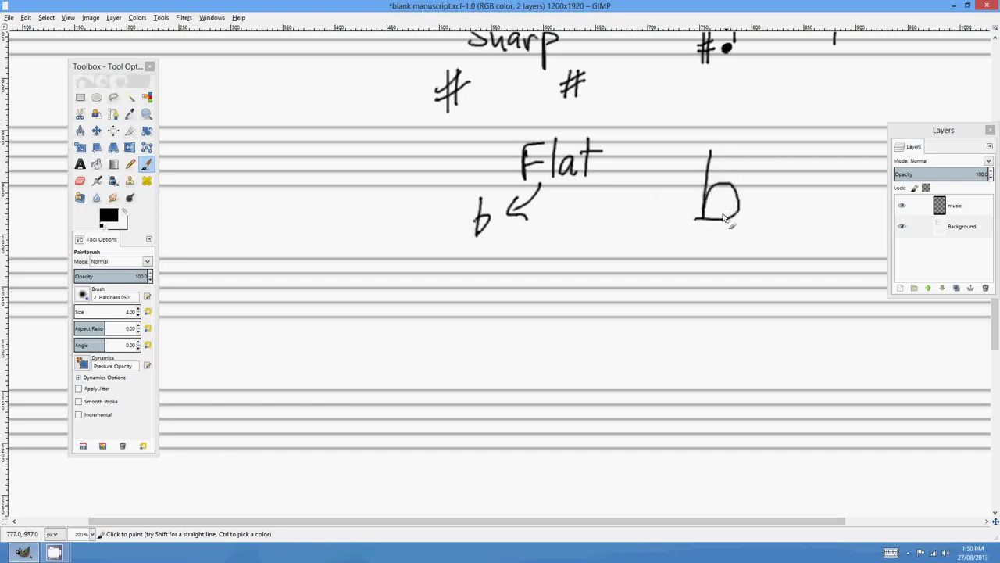
{"action": "left_click_drag", "start_coordinate": [777, 230], "coordinate": [524, 249]}
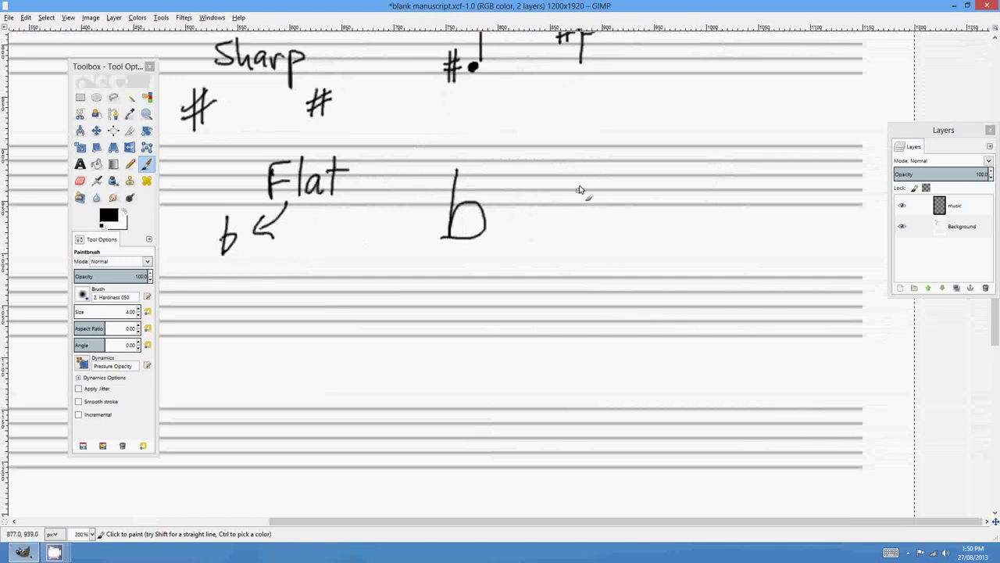
{"action": "mouse_move", "coordinate": [580, 165]}
{"action": "left_mouse_down"}
{"action": "mouse_move", "coordinate": [574, 238]}
{"action": "mouse_move", "coordinate": [602, 211]}
{"action": "mouse_move", "coordinate": [576, 232]}
{"action": "left_mouse_up"}
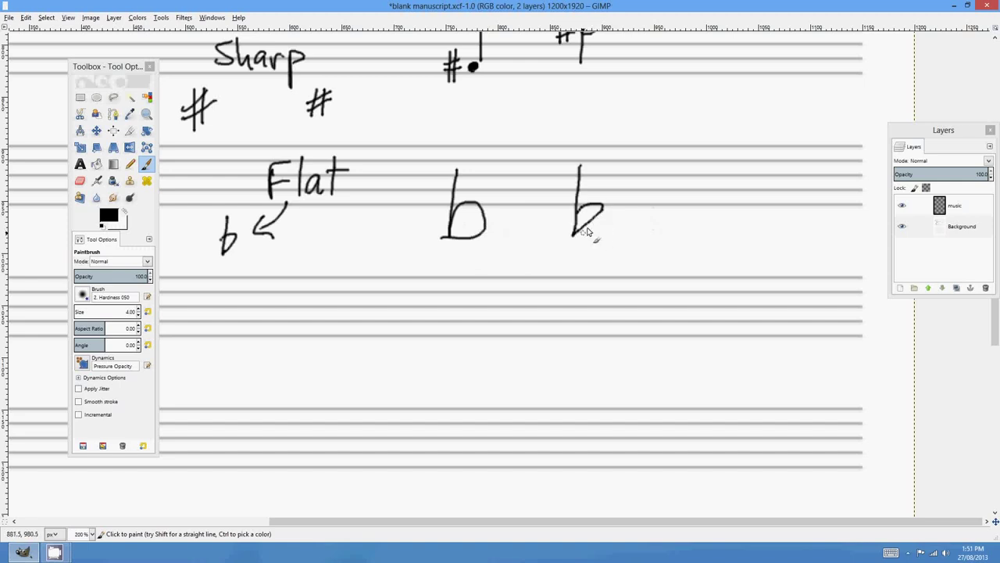
- Draw two small pointed flat signs side by side near the end of the seventh staff
{"action": "mouse_move", "coordinate": [672, 169]}
{"action": "left_mouse_down"}
{"action": "mouse_move", "coordinate": [680, 201]}
{"action": "mouse_move", "coordinate": [686, 189]}
{"action": "mouse_move", "coordinate": [727, 184]}
{"action": "left_mouse_up"}
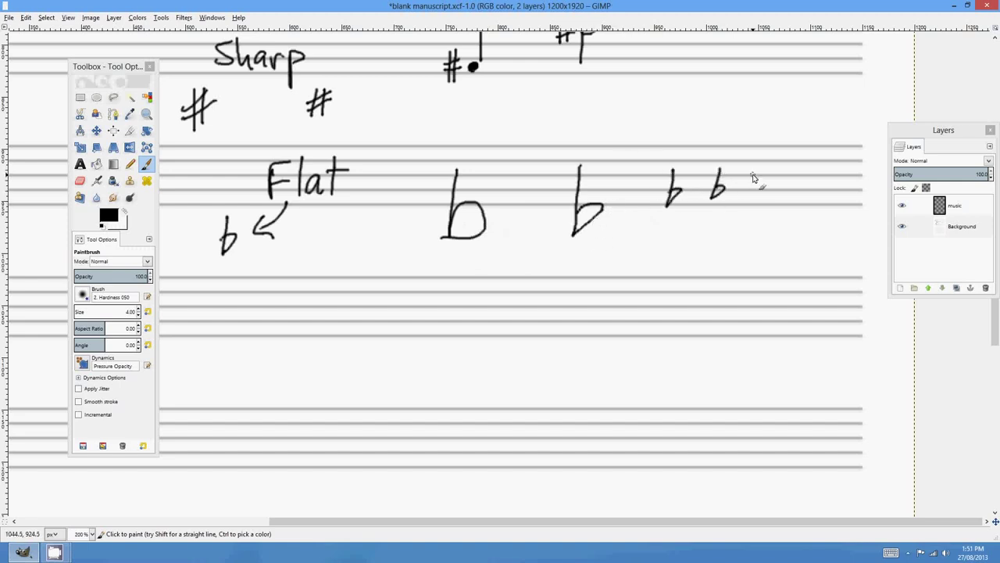
{"action": "scroll", "coordinate": [844, 212], "scroll_direction": "up", "scroll_amount": 4, "text": "ctrl"}
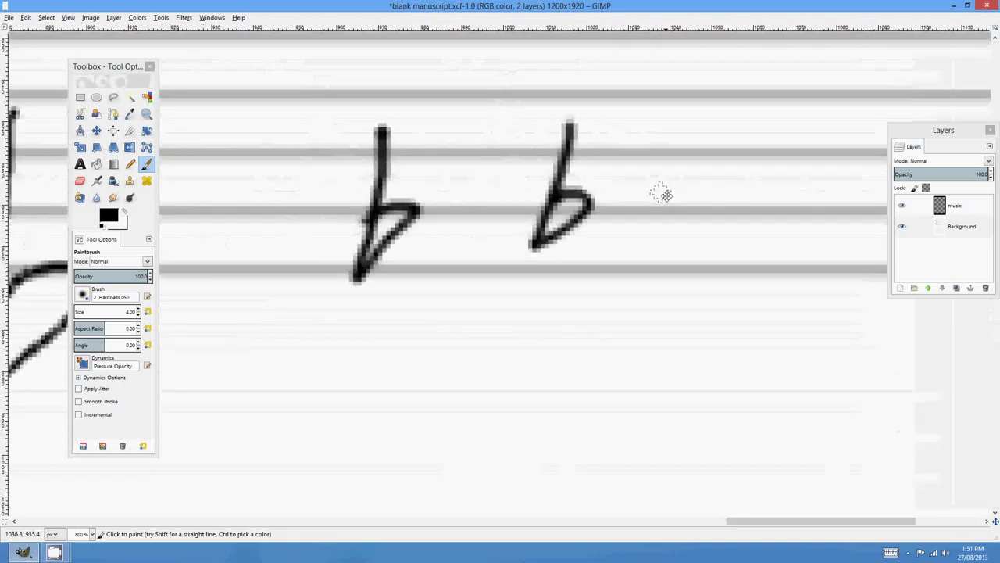
{"action": "scroll", "coordinate": [663, 190], "scroll_direction": "up", "scroll_amount": 2, "text": "ctrl"}
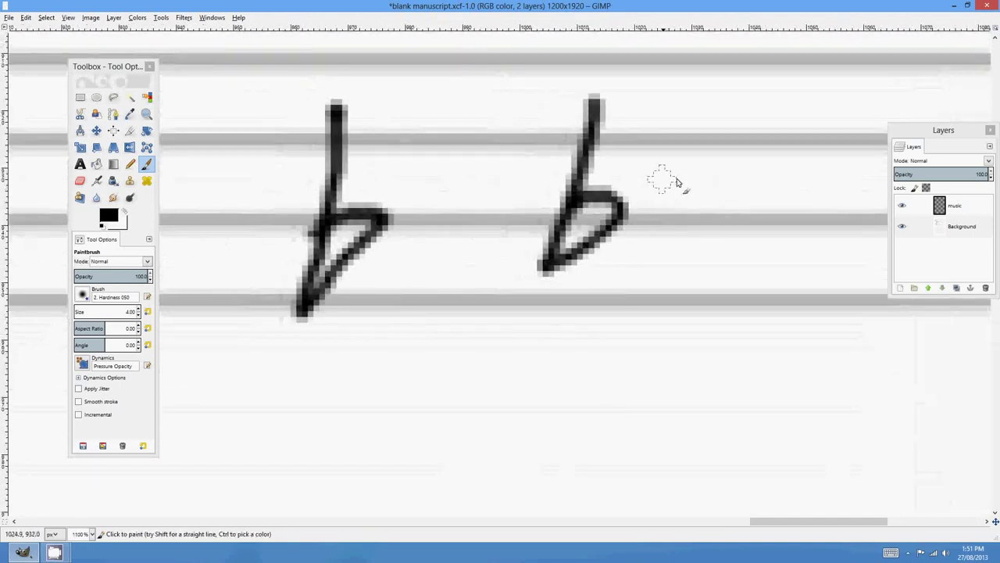
{"action": "scroll", "coordinate": [677, 182], "scroll_direction": "down", "scroll_amount": 4, "text": "ctrl"}
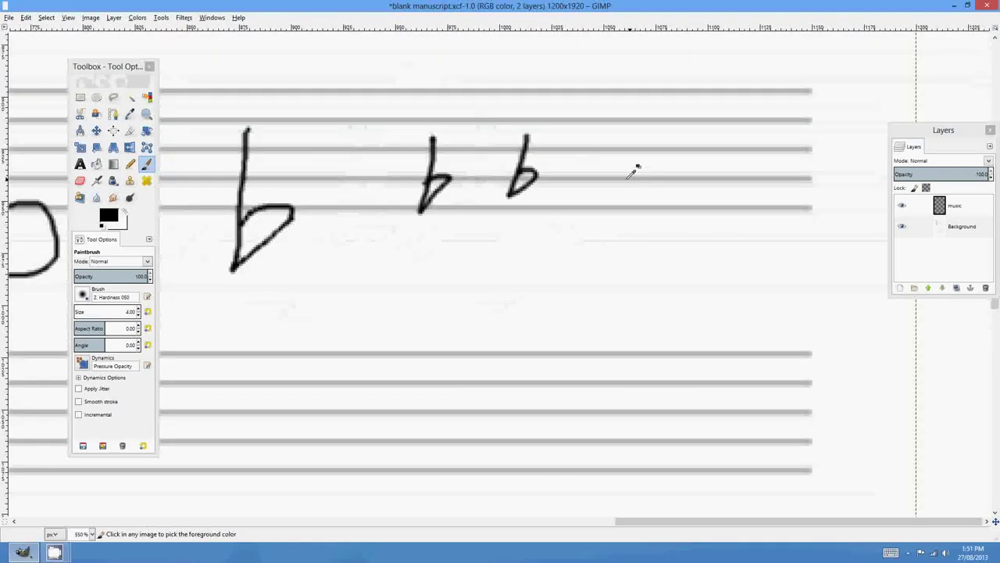
{"action": "scroll", "coordinate": [617, 173], "scroll_direction": "down", "scroll_amount": 5, "text": "ctrl"}
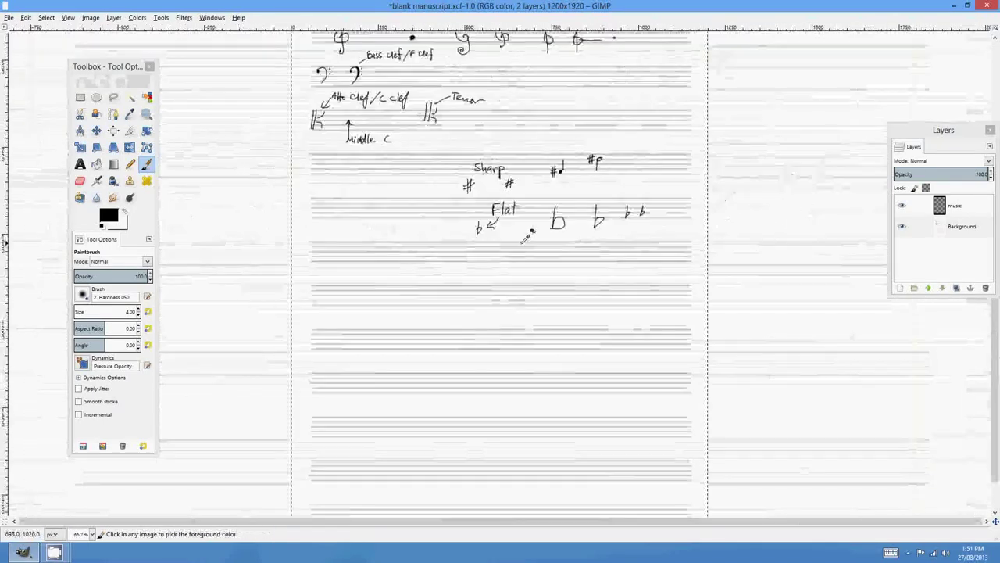
- Draw a half note on the eighth staff's middle line and a quarter note in its lowest space, each preceded by a flat
{"action": "scroll", "coordinate": [669, 183], "scroll_direction": "up", "scroll_amount": 2, "text": "ctrl"}
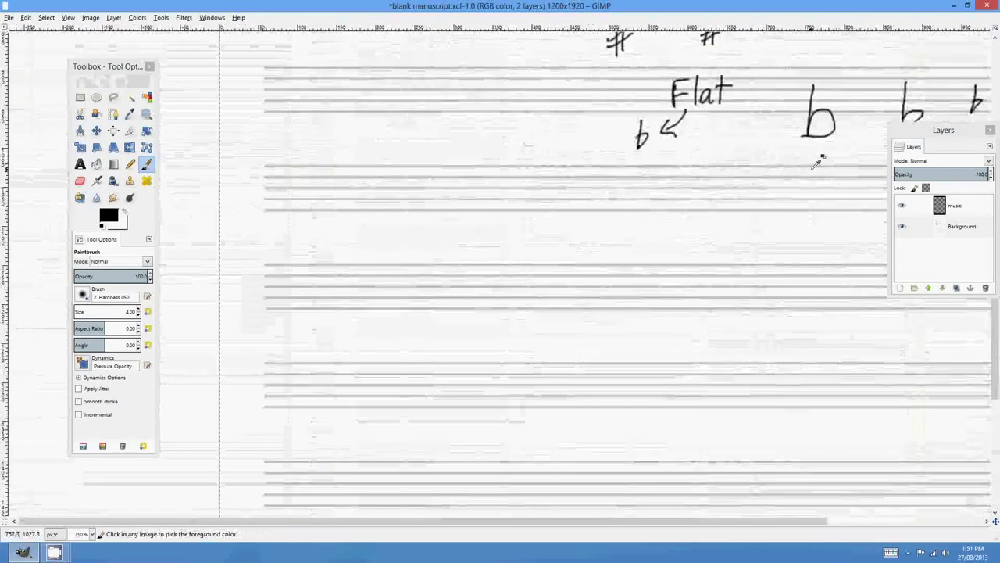
{"action": "scroll", "coordinate": [791, 179], "scroll_direction": "up", "scroll_amount": 2, "text": "ctrl"}
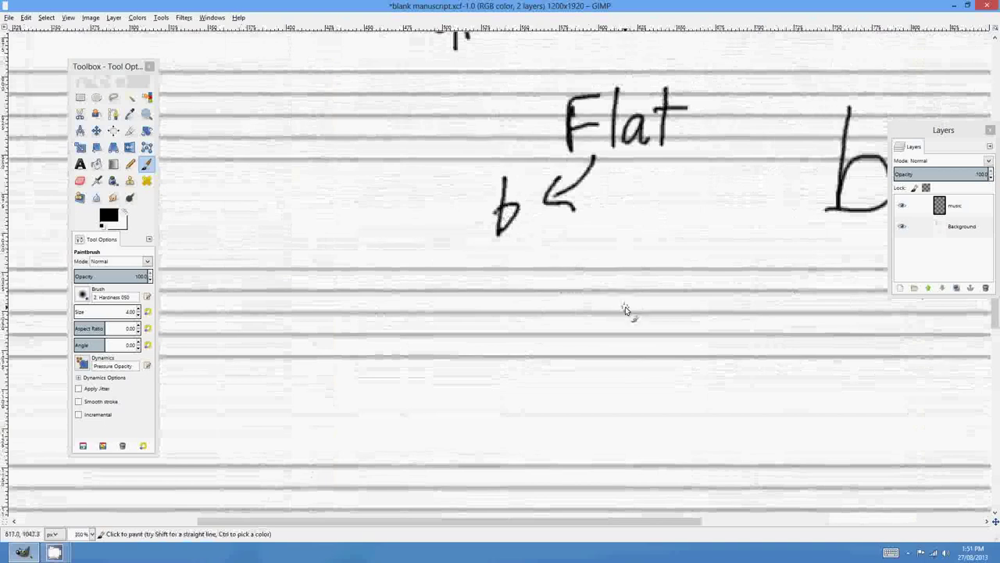
{"action": "left_click_drag", "start_coordinate": [653, 317], "coordinate": [671, 307]}
{"action": "left_click_drag", "start_coordinate": [681, 258], "coordinate": [681, 317]}
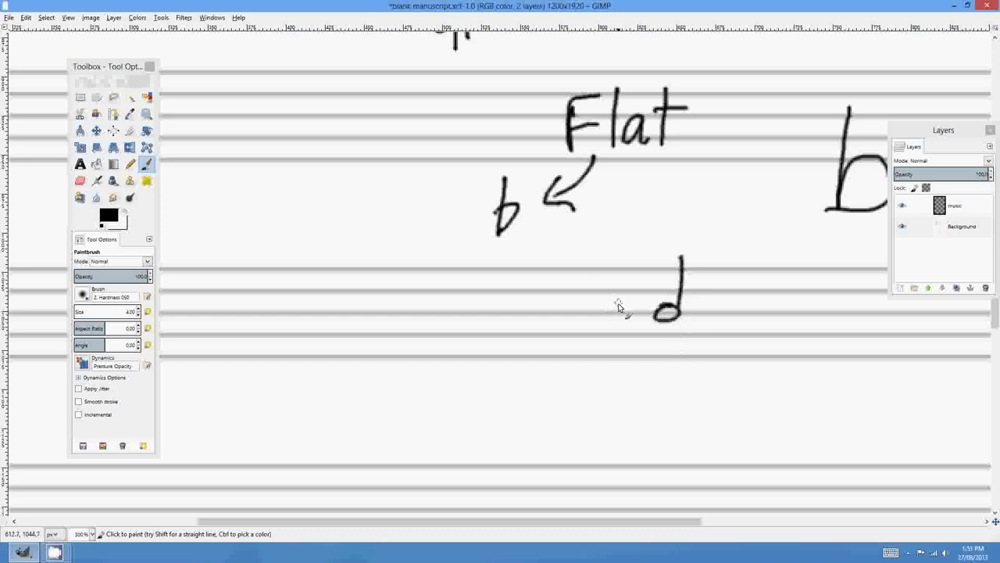
{"action": "mouse_move", "coordinate": [617, 295]}
{"action": "left_mouse_down"}
{"action": "mouse_move", "coordinate": [618, 320]}
{"action": "mouse_move", "coordinate": [634, 315]}
{"action": "mouse_move", "coordinate": [633, 325]}
{"action": "mouse_move", "coordinate": [633, 317]}
{"action": "left_mouse_up"}
{"action": "left_click_drag", "start_coordinate": [783, 316], "coordinate": [595, 264]}
{"action": "left_click_drag", "start_coordinate": [650, 288], "coordinate": [662, 295]}
{"action": "mouse_move", "coordinate": [671, 235]}
{"action": "left_mouse_down"}
{"action": "mouse_move", "coordinate": [667, 287]}
{"action": "mouse_move", "coordinate": [623, 296]}
{"action": "left_mouse_up"}
- Review the sharp, flat and clef examples and the sharps and time signatures of the two-staff example heading the page
{"action": "key", "text": "minus"}
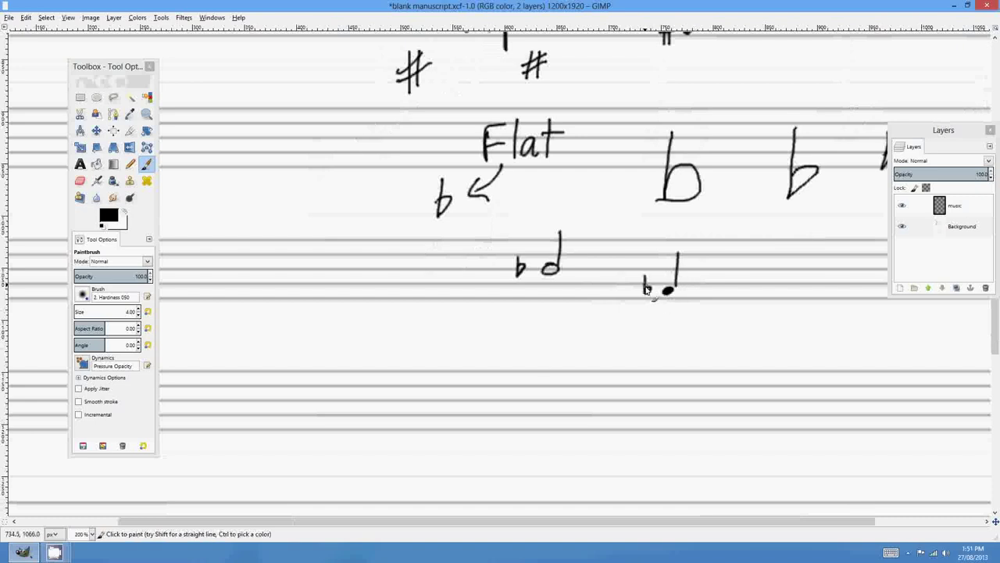
{"action": "key", "text": "minus"}
{"action": "key", "text": "minus"}
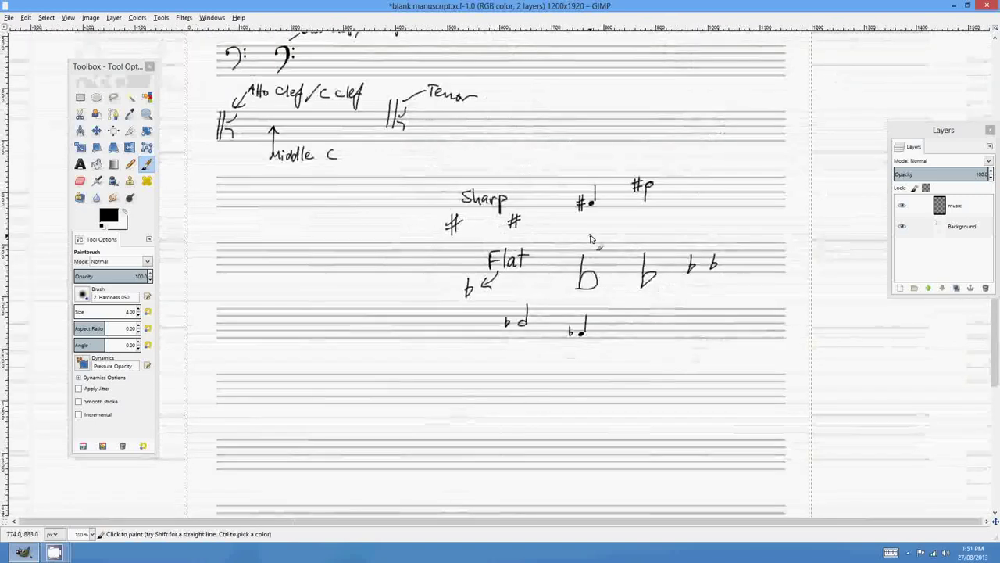
{"action": "left_click_drag", "start_coordinate": [544, 238], "coordinate": [582, 262]}
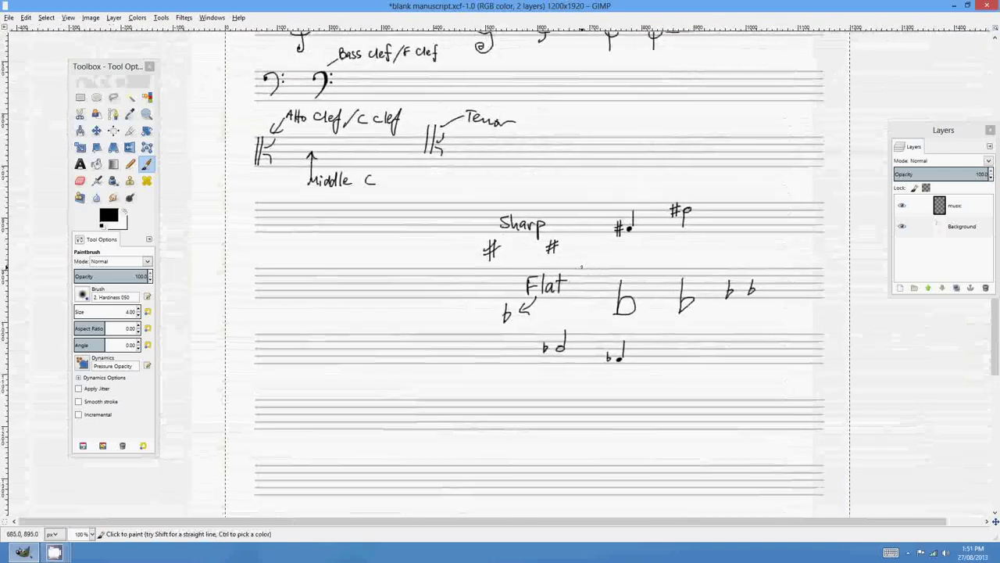
{"action": "scroll", "coordinate": [581, 260], "scroll_direction": "down", "scroll_amount": 1}
{"action": "left_click_drag", "start_coordinate": [583, 214], "coordinate": [612, 303]}
{"action": "scroll", "coordinate": [614, 280], "scroll_direction": "up", "scroll_amount": 1}
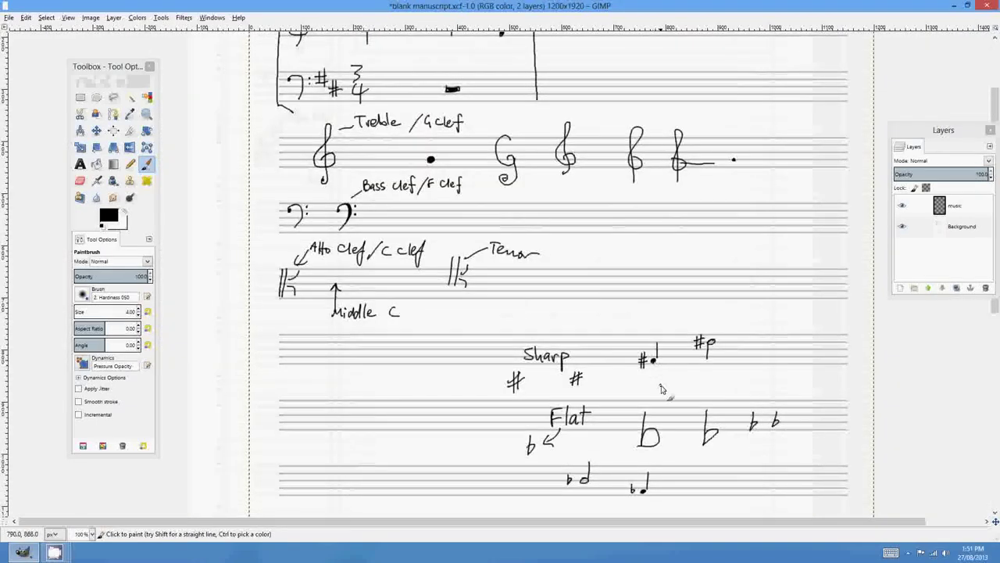
{"action": "left_click_drag", "start_coordinate": [669, 384], "coordinate": [679, 353]}
{"action": "scroll", "coordinate": [598, 276], "scroll_direction": "up", "scroll_amount": 5}
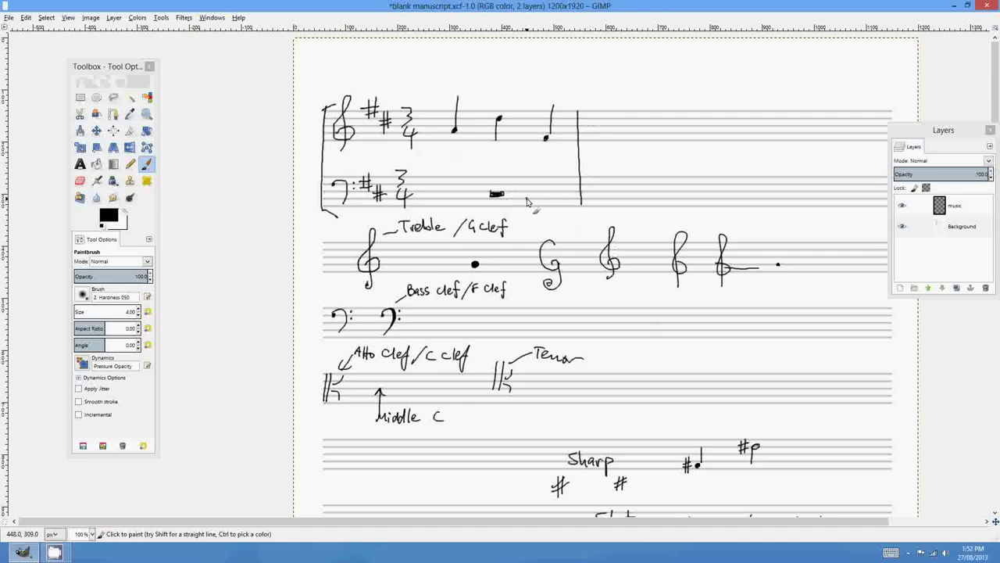
- Draw a bracket joining the start of the seventh and eighth staves, with a treble and a bass clef, each followed by a 3/4 time signature
{"action": "left_click_drag", "start_coordinate": [669, 289], "coordinate": [740, 151]}
{"action": "left_click_drag", "start_coordinate": [614, 350], "coordinate": [685, 281]}
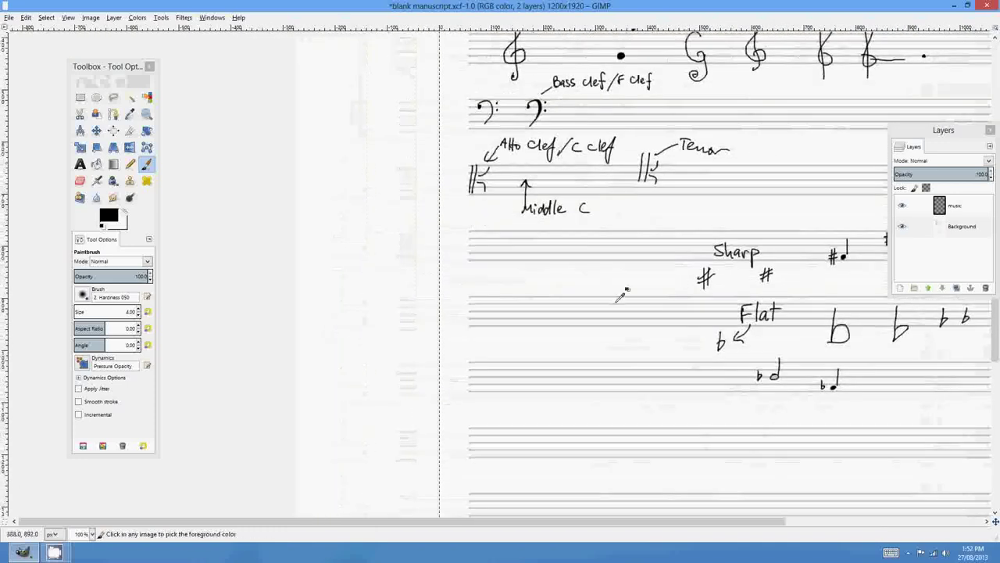
{"action": "scroll", "coordinate": [574, 299], "scroll_direction": "up", "scroll_amount": 1}
{"action": "left_click_drag", "start_coordinate": [542, 313], "coordinate": [630, 261]}
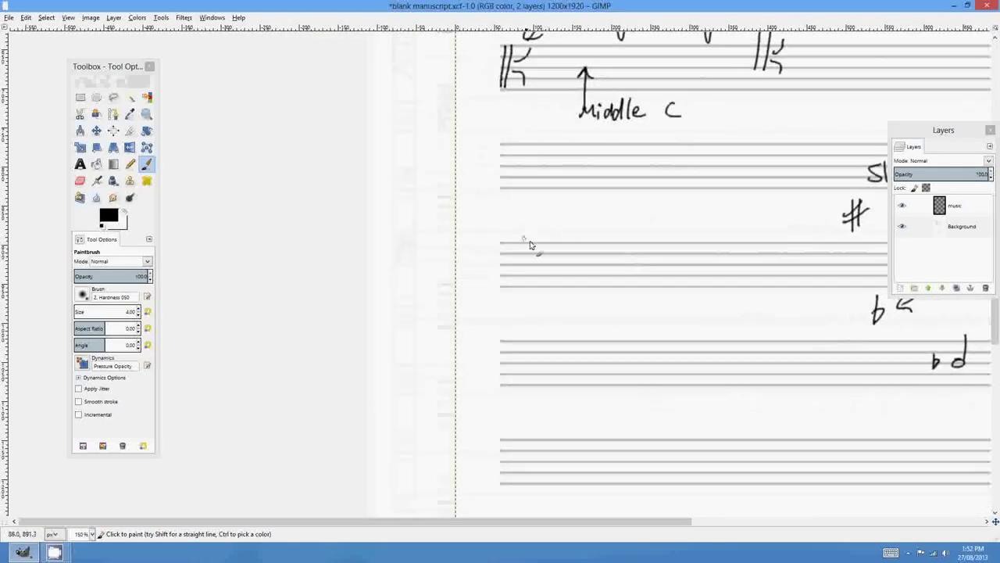
{"action": "left_click_drag", "start_coordinate": [539, 248], "coordinate": [553, 289]}
{"action": "mouse_move", "coordinate": [545, 343]}
{"action": "left_mouse_down"}
{"action": "mouse_move", "coordinate": [542, 367]}
{"action": "mouse_move", "coordinate": [550, 345]}
{"action": "left_mouse_up"}
{"action": "left_click_drag", "start_coordinate": [497, 228], "coordinate": [497, 385]}
{"action": "left_click_drag", "start_coordinate": [514, 281], "coordinate": [516, 385]}
{"action": "left_click", "coordinate": [523, 352]}
{"action": "left_click", "coordinate": [522, 363]}
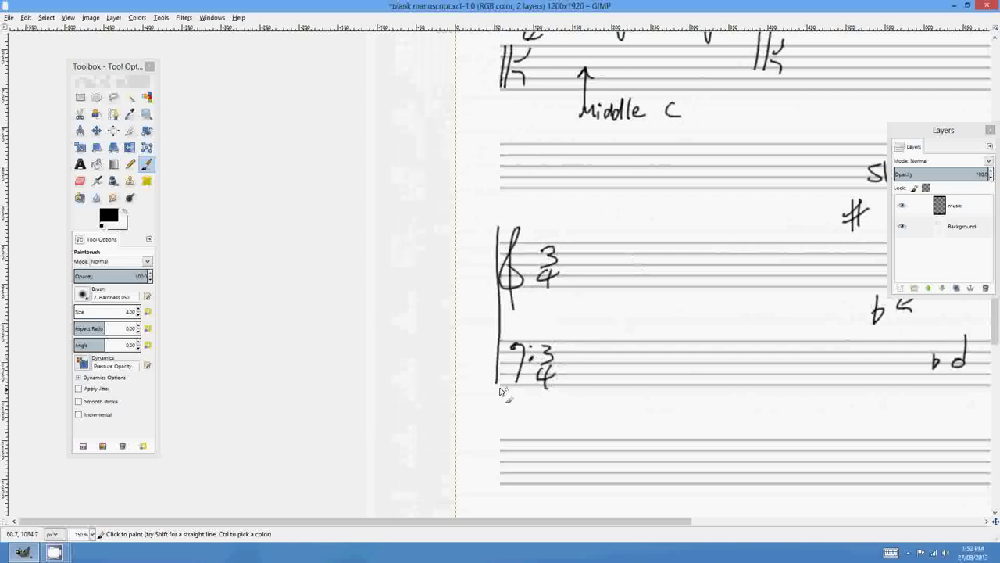
{"action": "left_click_drag", "start_coordinate": [496, 385], "coordinate": [509, 392]}
{"action": "left_click_drag", "start_coordinate": [497, 228], "coordinate": [518, 220]}
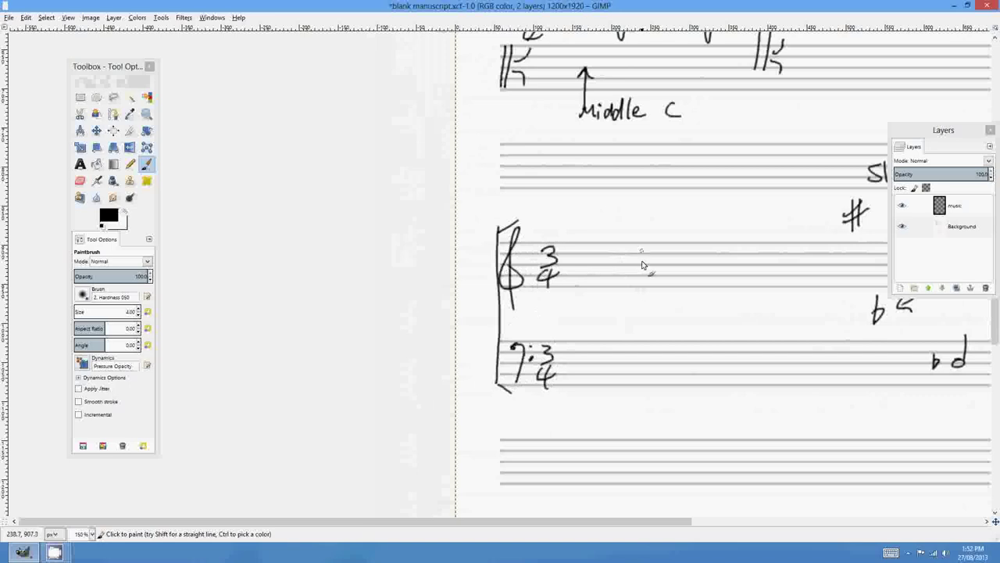
- Handwrite a large 3 above a large 4, and beside them two large 4s, across the seventh and eighth staves
{"action": "mouse_move", "coordinate": [627, 248]}
{"action": "left_mouse_down"}
{"action": "mouse_move", "coordinate": [637, 272]}
{"action": "mouse_move", "coordinate": [629, 295]}
{"action": "left_mouse_up"}
{"action": "left_click_drag", "start_coordinate": [624, 338], "coordinate": [645, 361]}
{"action": "left_click_drag", "start_coordinate": [635, 344], "coordinate": [631, 381]}
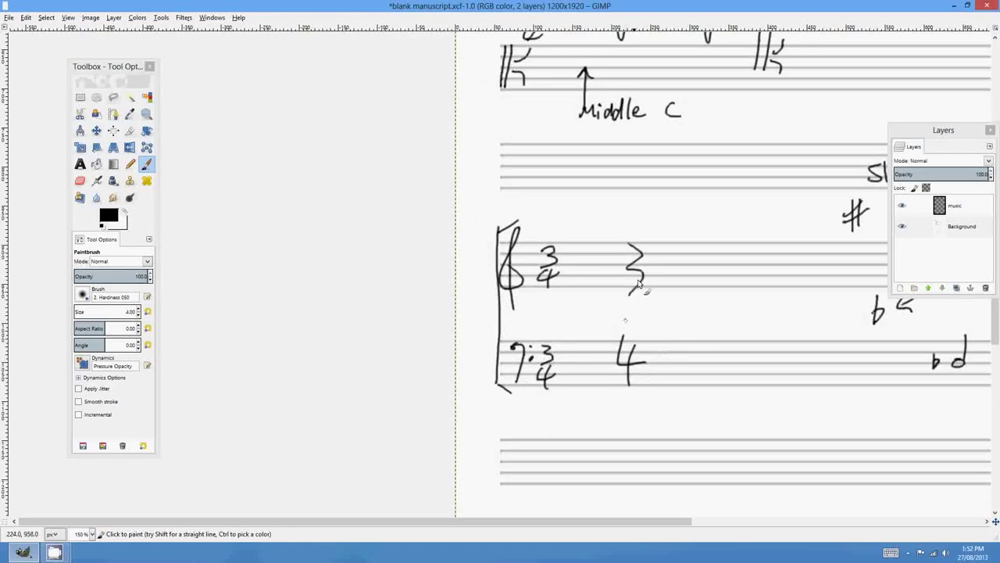
{"action": "left_click_drag", "start_coordinate": [725, 305], "coordinate": [555, 268]}
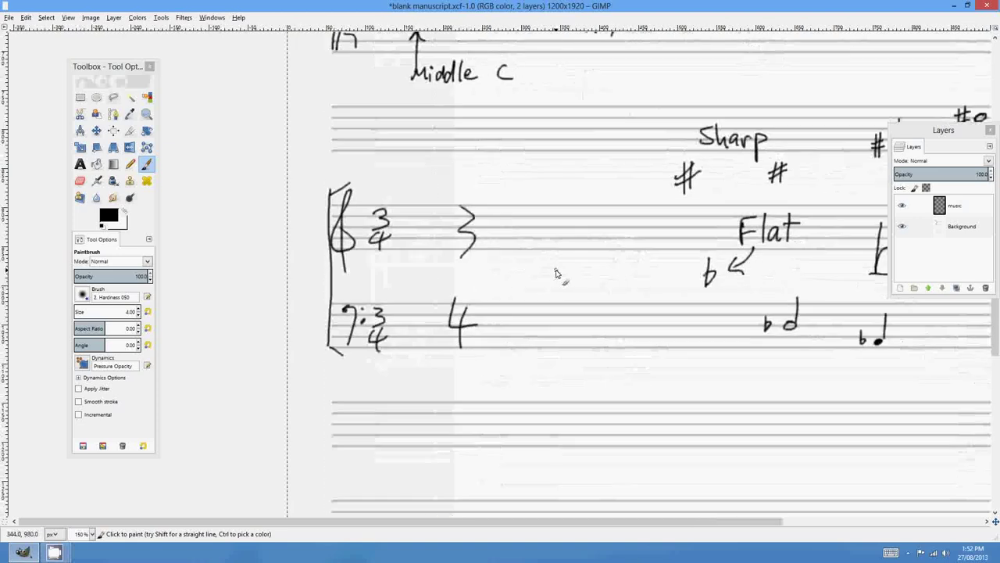
{"action": "left_click_drag", "start_coordinate": [554, 208], "coordinate": [580, 237]}
{"action": "mouse_move", "coordinate": [563, 223]}
{"action": "left_mouse_down"}
{"action": "mouse_move", "coordinate": [549, 324]}
{"action": "mouse_move", "coordinate": [573, 318]}
{"action": "left_mouse_up"}
{"action": "left_click_drag", "start_coordinate": [557, 300], "coordinate": [560, 346]}
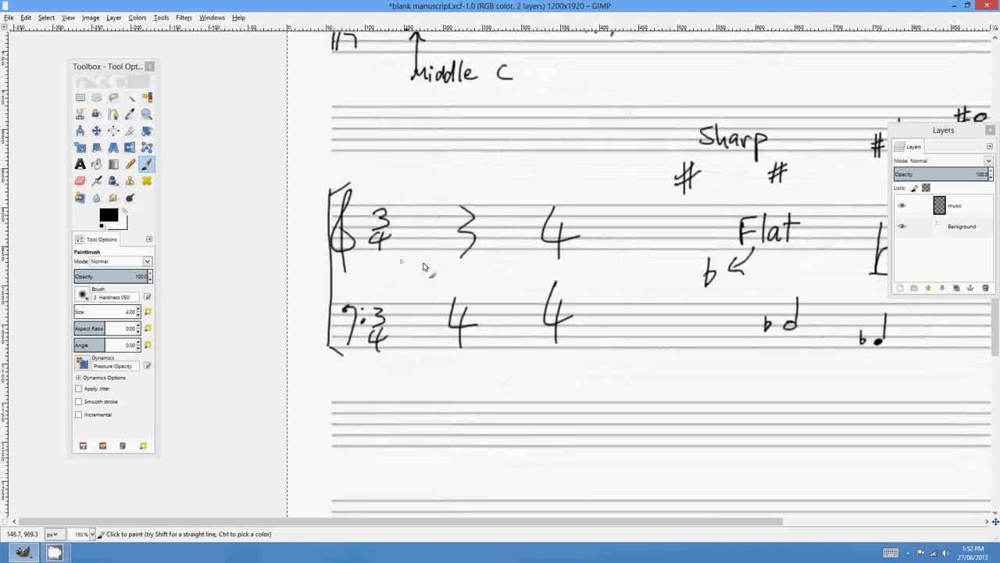
- Handwrite a 4/4 time signature on both the seventh and eighth staves, beyond the large 4s
{"action": "left_click_drag", "start_coordinate": [623, 207], "coordinate": [635, 238]}
{"action": "left_click_drag", "start_coordinate": [624, 229], "coordinate": [624, 253]}
{"action": "left_click_drag", "start_coordinate": [619, 304], "coordinate": [635, 313]}
{"action": "left_click_drag", "start_coordinate": [627, 304], "coordinate": [631, 337]}
{"action": "left_click_drag", "start_coordinate": [626, 329], "coordinate": [627, 353]}
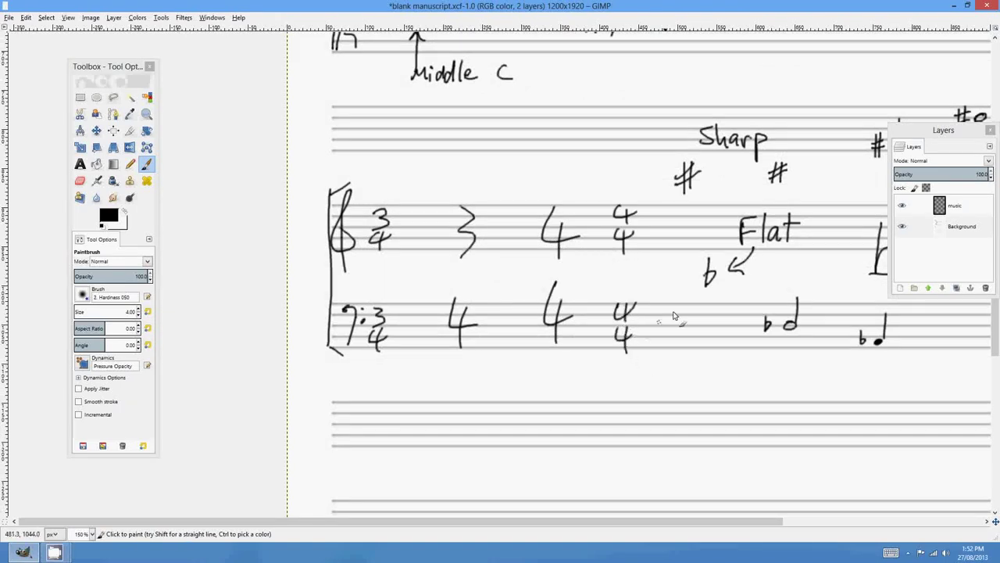
- Draw a solid note with an upward stem on the ninth staff, and label its parts "Head" and "Stem"
{"action": "left_click_drag", "start_coordinate": [695, 239], "coordinate": [742, 125]}
{"action": "scroll", "coordinate": [680, 154], "scroll_direction": "down", "scroll_amount": 3}
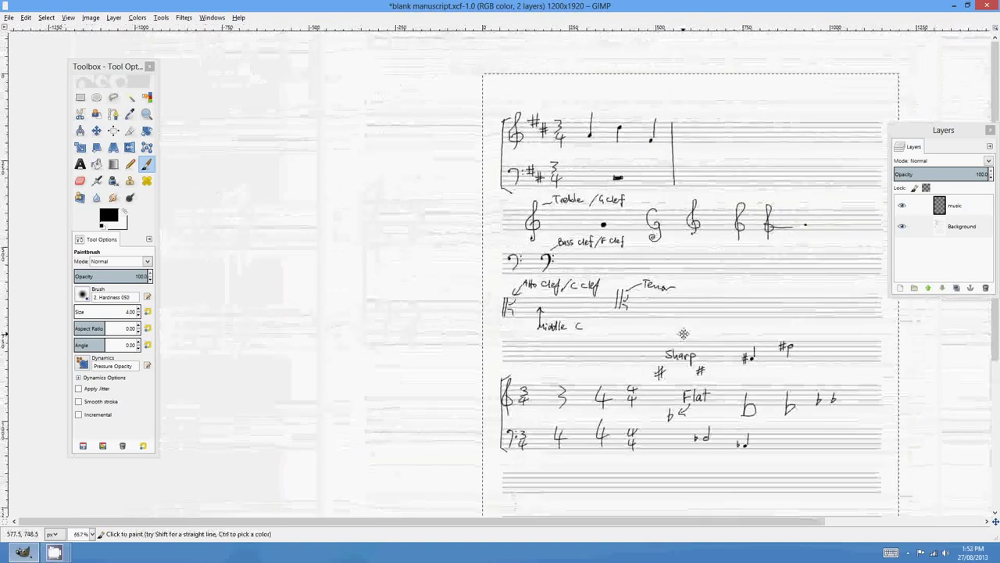
{"action": "scroll", "coordinate": [684, 334], "scroll_direction": "down", "scroll_amount": 8}
{"action": "scroll", "coordinate": [610, 144], "scroll_direction": "up", "scroll_amount": 2, "text": "ctrl"}
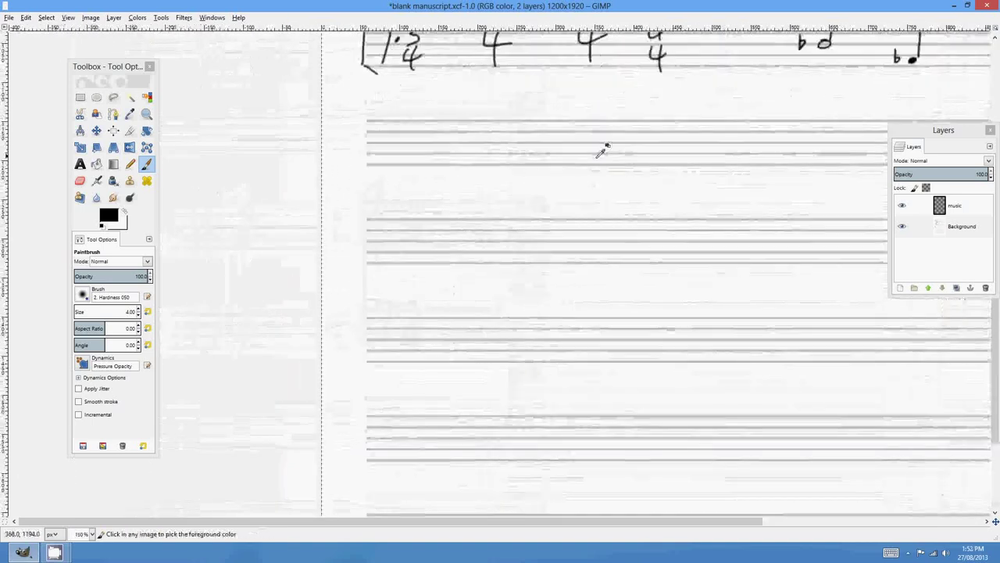
{"action": "scroll", "coordinate": [496, 160], "scroll_direction": "up", "scroll_amount": 1, "text": "ctrl"}
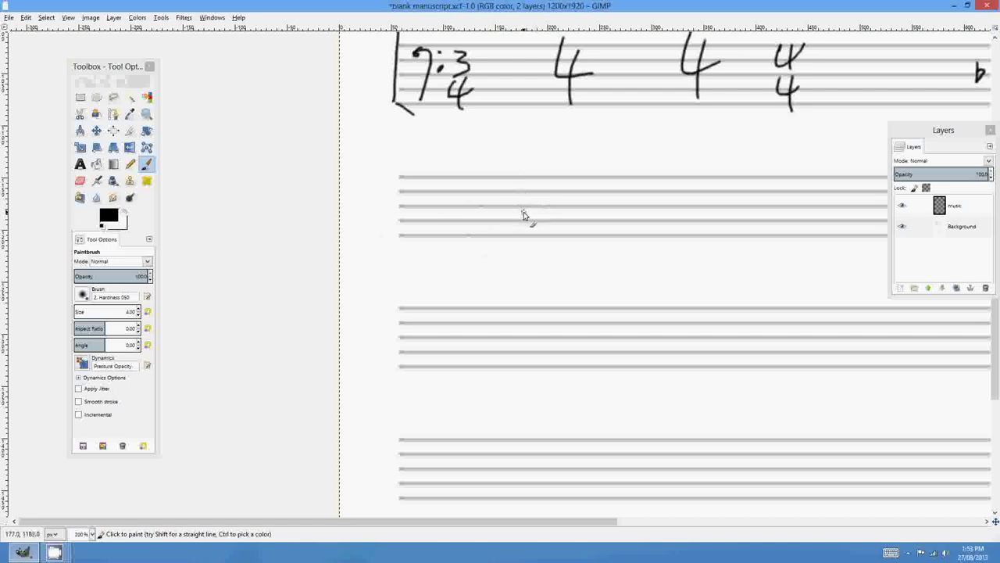
{"action": "left_click_drag", "start_coordinate": [524, 214], "coordinate": [531, 213]}
{"action": "left_click_drag", "start_coordinate": [544, 144], "coordinate": [544, 210]}
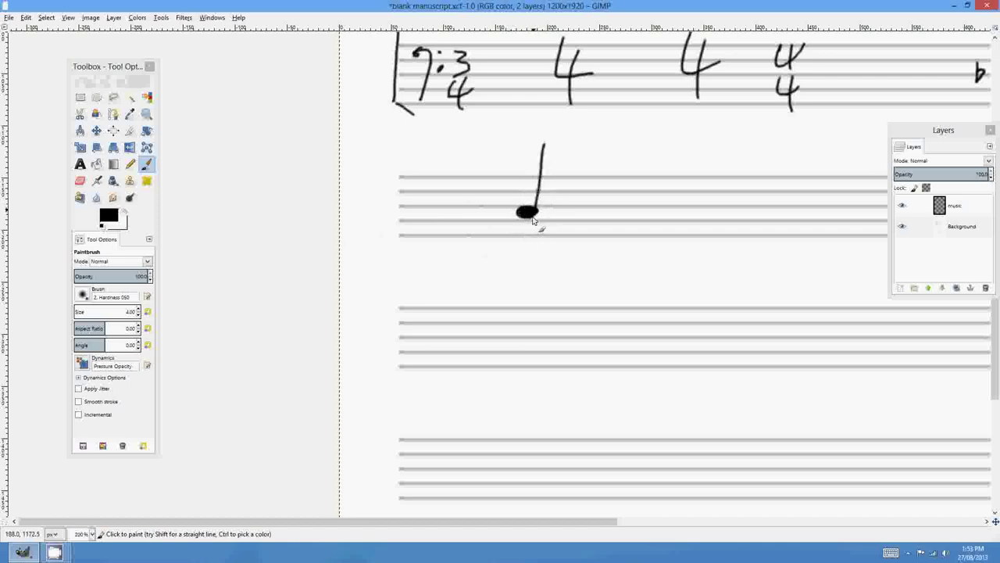
{"action": "mouse_move", "coordinate": [529, 228]}
{"action": "left_mouse_down"}
{"action": "mouse_move", "coordinate": [530, 277]}
{"action": "mouse_move", "coordinate": [555, 293]}
{"action": "mouse_move", "coordinate": [571, 279]}
{"action": "mouse_move", "coordinate": [574, 301]}
{"action": "left_mouse_up"}
{"action": "mouse_move", "coordinate": [547, 161]}
{"action": "left_mouse_down"}
{"action": "mouse_move", "coordinate": [618, 143]}
{"action": "mouse_move", "coordinate": [625, 152]}
{"action": "left_mouse_up"}
{"action": "mouse_move", "coordinate": [635, 127]}
{"action": "left_mouse_down"}
{"action": "mouse_move", "coordinate": [637, 153]}
{"action": "mouse_move", "coordinate": [708, 146]}
{"action": "left_mouse_up"}
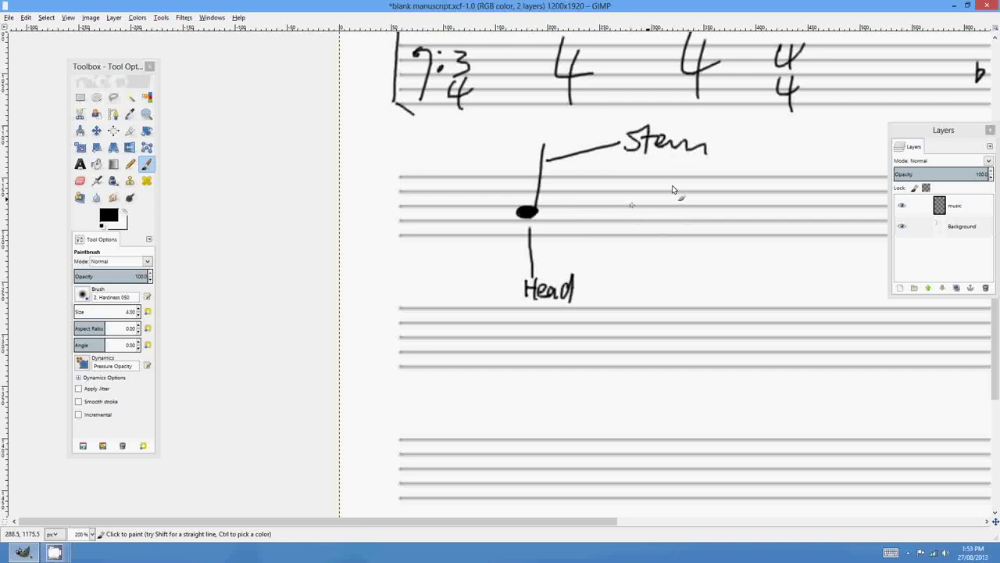
- Draw a hollow note with a downward stem and a stemless hollow note further along the ninth staff
{"action": "scroll", "coordinate": [625, 157], "scroll_direction": "right", "scroll_amount": 5}
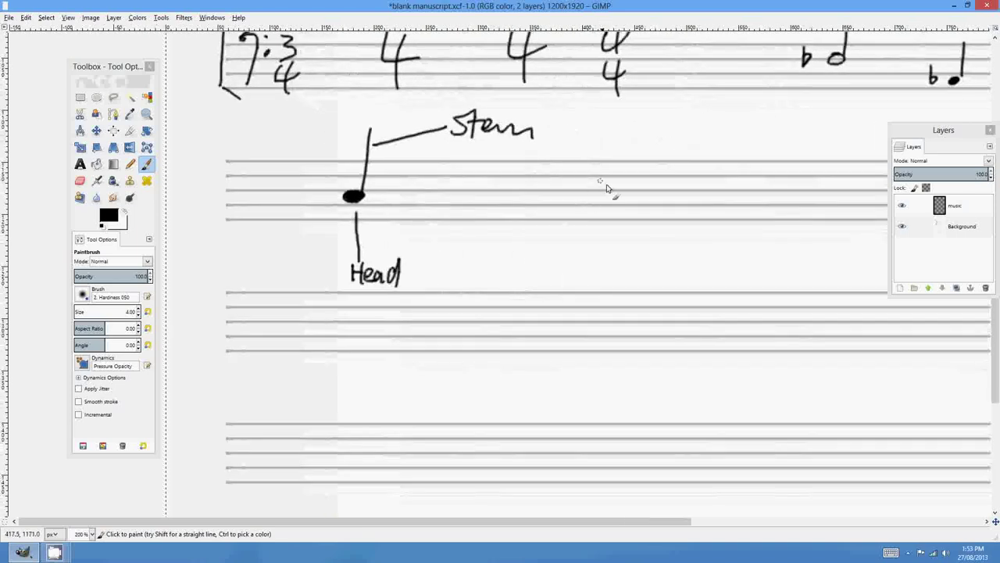
{"action": "mouse_move", "coordinate": [621, 182]}
{"action": "left_mouse_down"}
{"action": "mouse_move", "coordinate": [613, 192]}
{"action": "mouse_move", "coordinate": [606, 184]}
{"action": "mouse_move", "coordinate": [601, 225]}
{"action": "left_mouse_up"}
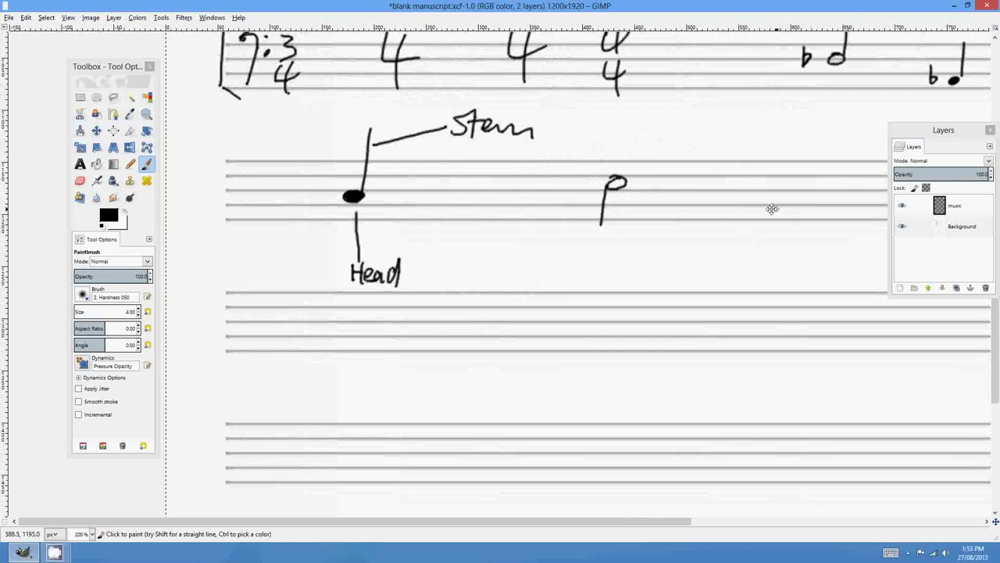
{"action": "mouse_move", "coordinate": [772, 208]}
{"action": "left_mouse_down"}
{"action": "mouse_move", "coordinate": [556, 202]}
{"action": "mouse_move", "coordinate": [538, 193]}
{"action": "left_mouse_up"}
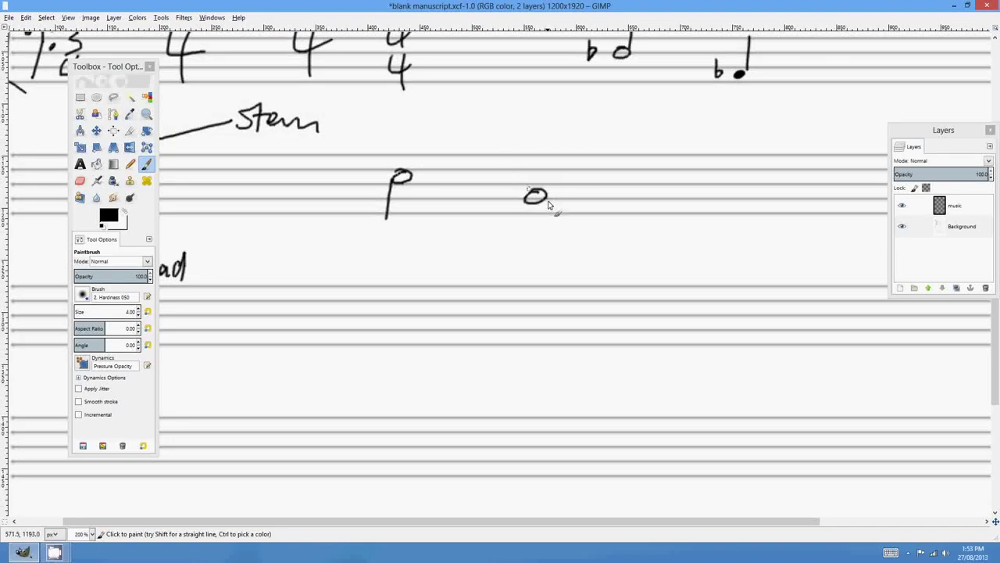
{"action": "left_click_drag", "start_coordinate": [568, 203], "coordinate": [471, 217]}
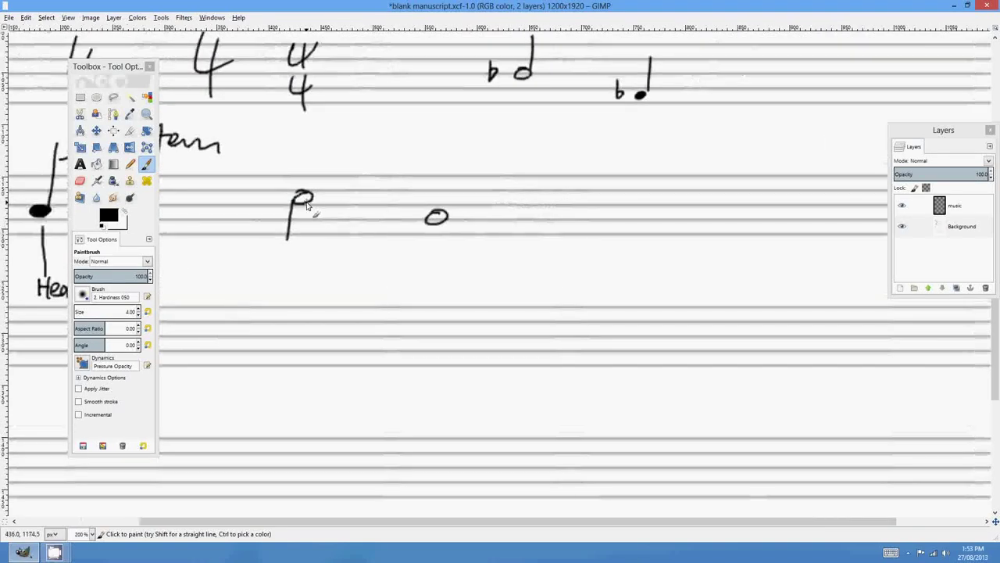
- Draw a solid note with a stem and one curved tail on the ninth staff, and label the tail "Tail"
{"action": "left_click_drag", "start_coordinate": [599, 235], "coordinate": [476, 277]}
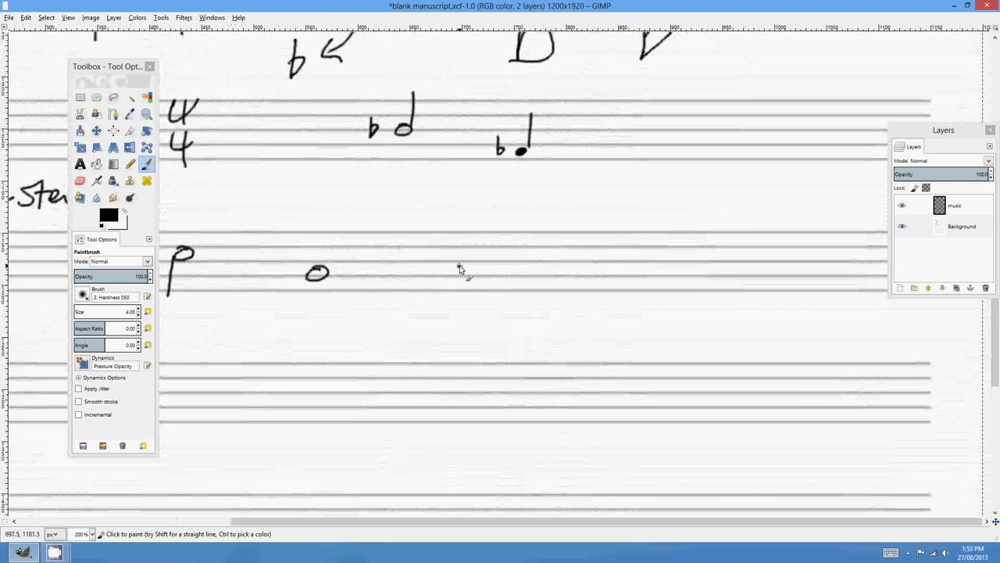
{"action": "mouse_move", "coordinate": [459, 268]}
{"action": "left_mouse_down"}
{"action": "mouse_move", "coordinate": [462, 242]}
{"action": "mouse_move", "coordinate": [478, 240]}
{"action": "left_mouse_up"}
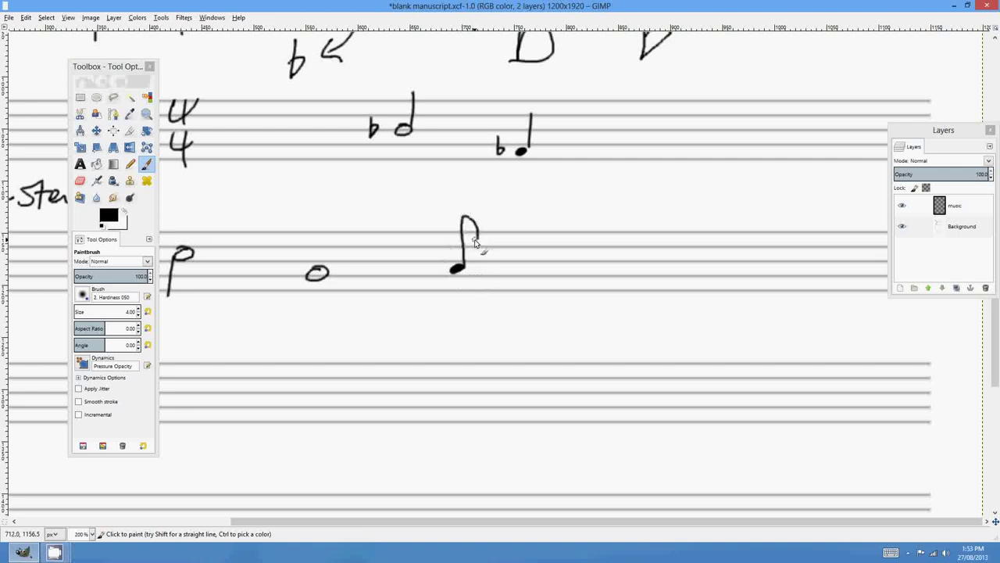
{"action": "mouse_move", "coordinate": [480, 222]}
{"action": "left_mouse_down"}
{"action": "mouse_move", "coordinate": [515, 210]}
{"action": "mouse_move", "coordinate": [525, 189]}
{"action": "left_mouse_up"}
{"action": "left_click_drag", "start_coordinate": [529, 200], "coordinate": [536, 207]}
{"action": "left_click", "coordinate": [536, 193]}
{"action": "left_click_drag", "start_coordinate": [549, 185], "coordinate": [547, 203]}
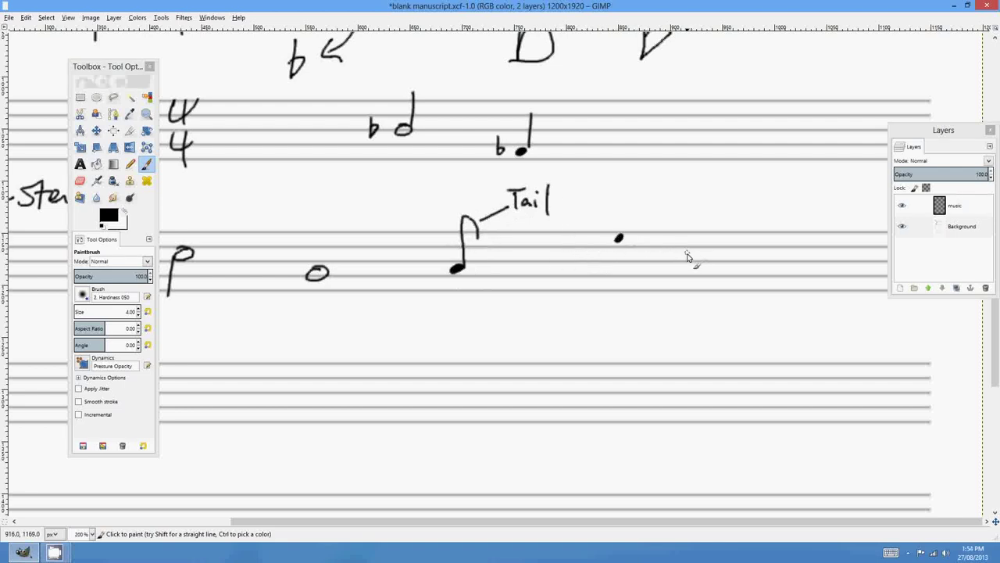
- Draw two solid notes with downward stems joined by a beam, with an arrow to the beam labelled "Tail"
{"action": "mouse_move", "coordinate": [617, 239]}
{"action": "left_mouse_down"}
{"action": "mouse_move", "coordinate": [616, 286]}
{"action": "mouse_move", "coordinate": [676, 311]}
{"action": "left_mouse_up"}
{"action": "left_click_drag", "start_coordinate": [686, 260], "coordinate": [677, 309]}
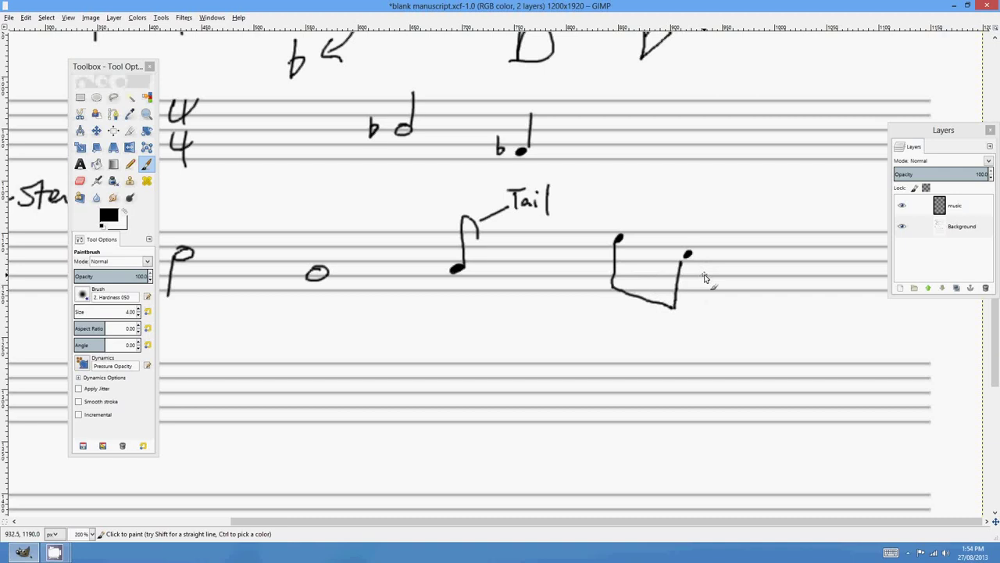
{"action": "left_click_drag", "start_coordinate": [786, 255], "coordinate": [613, 271]}
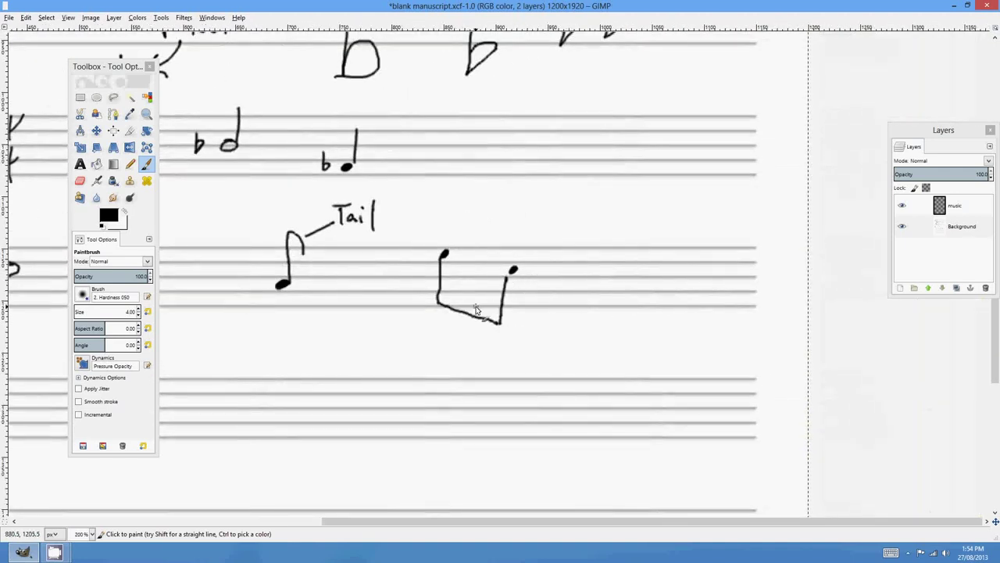
{"action": "mouse_move", "coordinate": [445, 350]}
{"action": "left_mouse_down"}
{"action": "mouse_move", "coordinate": [462, 319]}
{"action": "mouse_move", "coordinate": [472, 328]}
{"action": "left_mouse_up"}
{"action": "left_click_drag", "start_coordinate": [421, 352], "coordinate": [422, 370]}
{"action": "mouse_move", "coordinate": [411, 349]}
{"action": "left_mouse_down"}
{"action": "mouse_move", "coordinate": [431, 346]}
{"action": "mouse_move", "coordinate": [436, 366]}
{"action": "left_mouse_up"}
{"action": "left_click", "coordinate": [442, 350]}
{"action": "left_click_drag", "start_coordinate": [443, 357], "coordinate": [452, 378]}
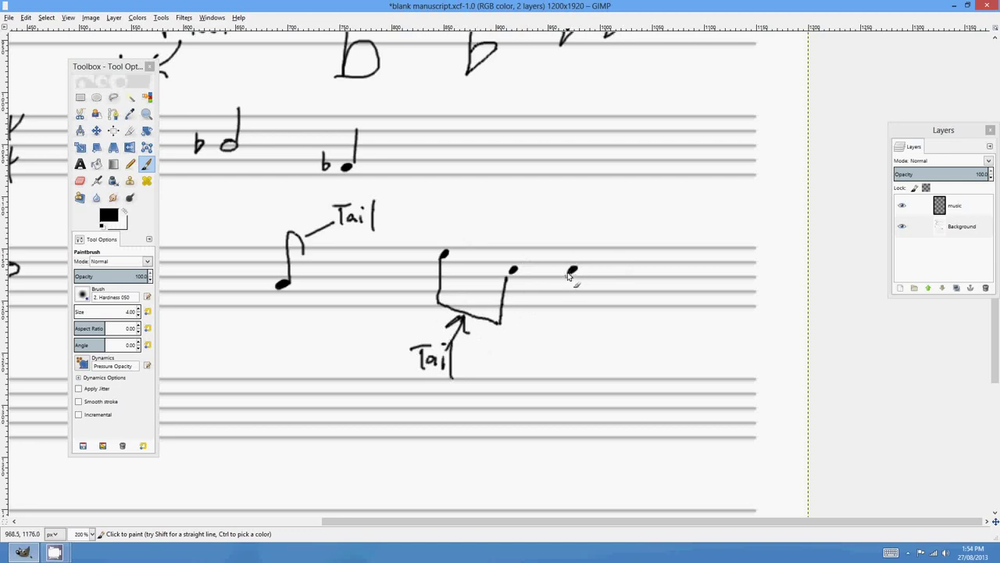
- Draw a solid note with two tails and a group of four notes joined by a double beam, ending the ninth staff
{"action": "left_click_drag", "start_coordinate": [571, 273], "coordinate": [568, 325]}
{"action": "left_click_drag", "start_coordinate": [568, 325], "coordinate": [579, 291]}
{"action": "left_click", "coordinate": [681, 268]}
{"action": "left_click_drag", "start_coordinate": [628, 255], "coordinate": [623, 327]}
{"action": "left_click_drag", "start_coordinate": [706, 277], "coordinate": [690, 334]}
{"action": "mouse_move", "coordinate": [648, 269]}
{"action": "left_mouse_down"}
{"action": "mouse_move", "coordinate": [642, 319]}
{"action": "mouse_move", "coordinate": [659, 335]}
{"action": "mouse_move", "coordinate": [691, 337]}
{"action": "left_mouse_up"}
{"action": "left_click_drag", "start_coordinate": [682, 274], "coordinate": [668, 335]}
{"action": "mouse_move", "coordinate": [624, 307]}
{"action": "left_mouse_down"}
{"action": "mouse_move", "coordinate": [688, 334]}
{"action": "mouse_move", "coordinate": [640, 329]}
{"action": "left_mouse_up"}
- Draw a treble clef, two sharps and a 4/4 time signature at the start of the eleventh staff
{"action": "scroll", "coordinate": [752, 307], "scroll_direction": "down", "scroll_amount": 2, "text": "ctrl"}
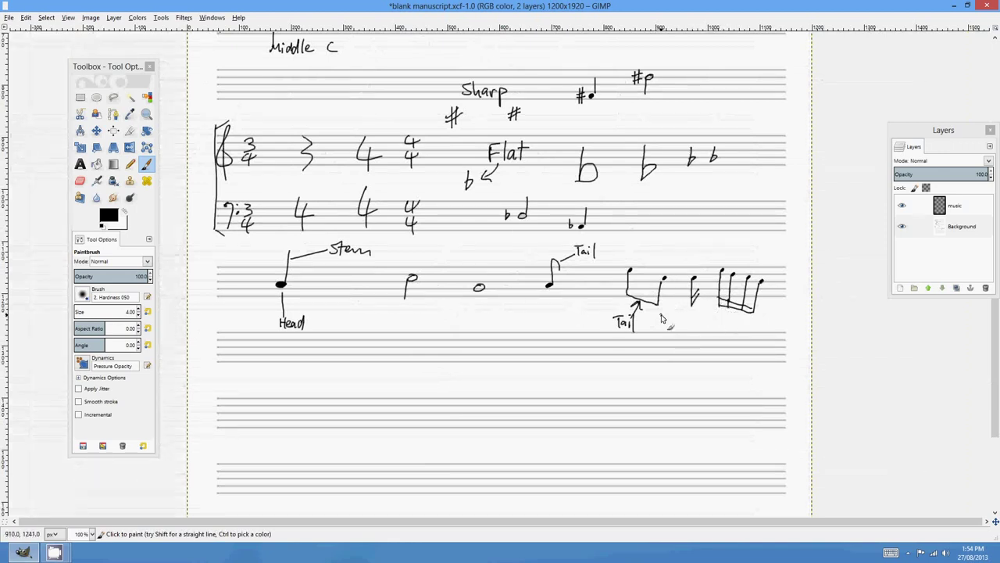
{"action": "left_click_drag", "start_coordinate": [458, 286], "coordinate": [556, 267]}
{"action": "left_click_drag", "start_coordinate": [564, 321], "coordinate": [631, 229]}
{"action": "scroll", "coordinate": [530, 240], "scroll_direction": "up", "scroll_amount": 1}
{"action": "left_click_drag", "start_coordinate": [544, 237], "coordinate": [658, 204]}
{"action": "scroll", "coordinate": [532, 213], "scroll_direction": "up", "scroll_amount": 1}
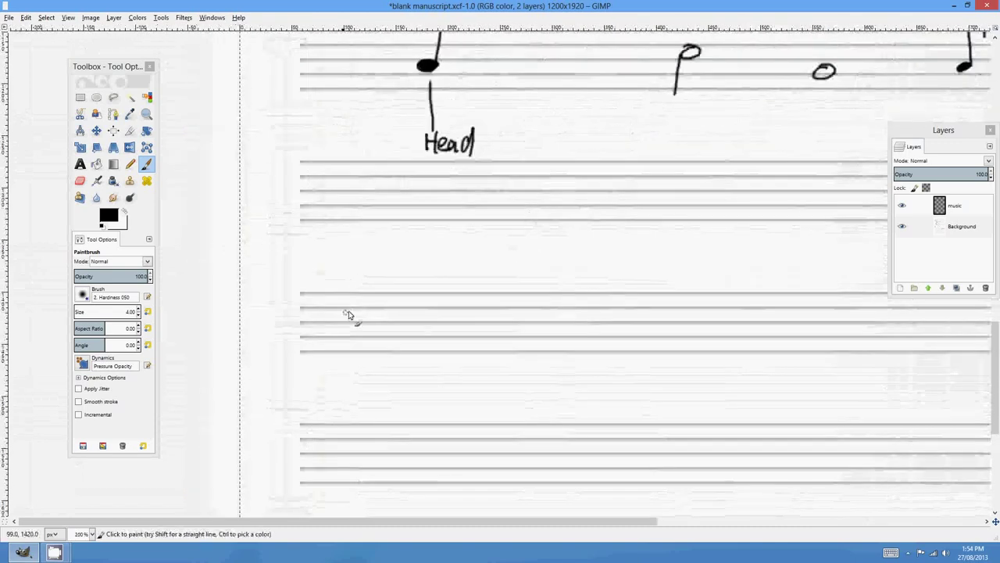
{"action": "mouse_move", "coordinate": [321, 312]}
{"action": "left_mouse_down"}
{"action": "mouse_move", "coordinate": [313, 341]}
{"action": "mouse_move", "coordinate": [323, 339]}
{"action": "mouse_move", "coordinate": [314, 335]}
{"action": "left_mouse_up"}
{"action": "left_click_drag", "start_coordinate": [333, 264], "coordinate": [320, 374]}
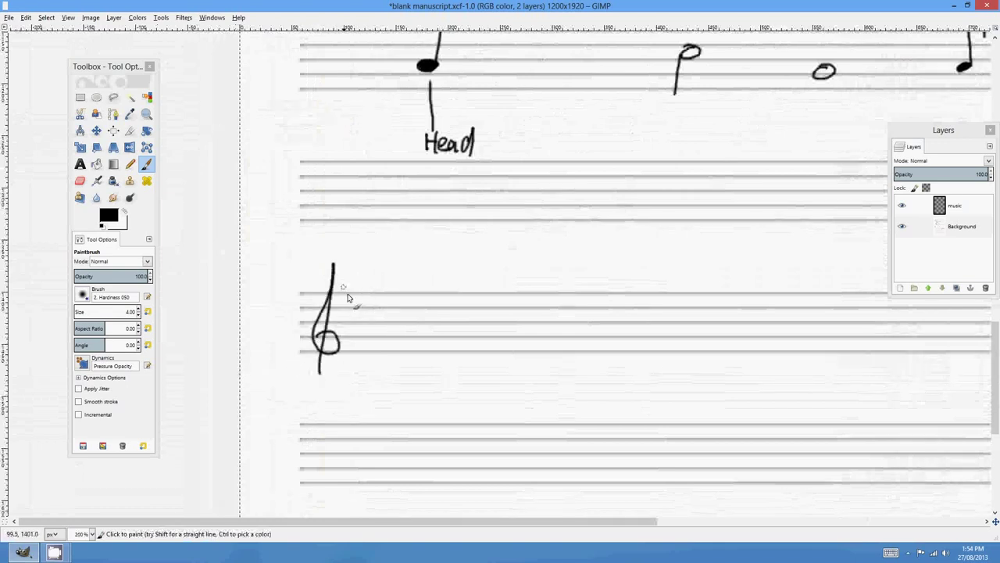
{"action": "mouse_move", "coordinate": [358, 278]}
{"action": "left_mouse_down"}
{"action": "mouse_move", "coordinate": [356, 311]}
{"action": "mouse_move", "coordinate": [374, 285]}
{"action": "left_mouse_up"}
{"action": "mouse_move", "coordinate": [346, 300]}
{"action": "left_mouse_down"}
{"action": "mouse_move", "coordinate": [374, 295]}
{"action": "mouse_move", "coordinate": [378, 326]}
{"action": "mouse_move", "coordinate": [395, 309]}
{"action": "left_mouse_up"}
{"action": "mouse_move", "coordinate": [372, 322]}
{"action": "left_mouse_down"}
{"action": "mouse_move", "coordinate": [427, 305]}
{"action": "mouse_move", "coordinate": [418, 314]}
{"action": "left_mouse_up"}
{"action": "mouse_move", "coordinate": [410, 319]}
{"action": "left_mouse_down"}
{"action": "mouse_move", "coordinate": [428, 331]}
{"action": "mouse_move", "coordinate": [416, 347]}
{"action": "left_mouse_up"}
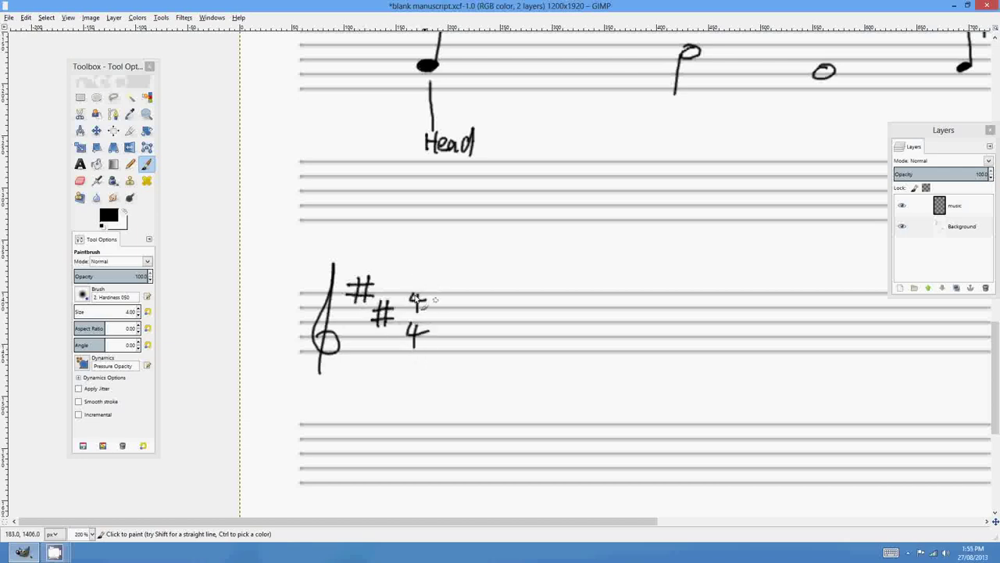
- Draw the melody's first bar on the eleventh staff: a half note, two rising quarter notes and a bar line
{"action": "left_click_drag", "start_coordinate": [544, 310], "coordinate": [480, 287]}
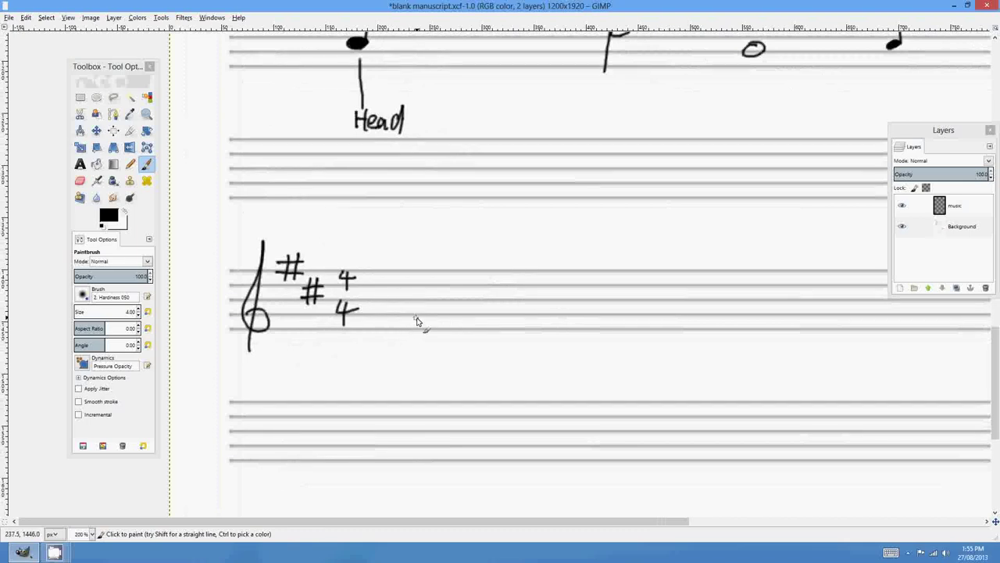
{"action": "mouse_move", "coordinate": [415, 316]}
{"action": "left_mouse_down"}
{"action": "mouse_move", "coordinate": [409, 327]}
{"action": "mouse_move", "coordinate": [425, 322]}
{"action": "mouse_move", "coordinate": [415, 314]}
{"action": "left_mouse_up"}
{"action": "left_click_drag", "start_coordinate": [478, 315], "coordinate": [484, 280]}
{"action": "left_click_drag", "start_coordinate": [528, 307], "coordinate": [532, 307]}
{"action": "left_click_drag", "start_coordinate": [585, 268], "coordinate": [579, 328]}
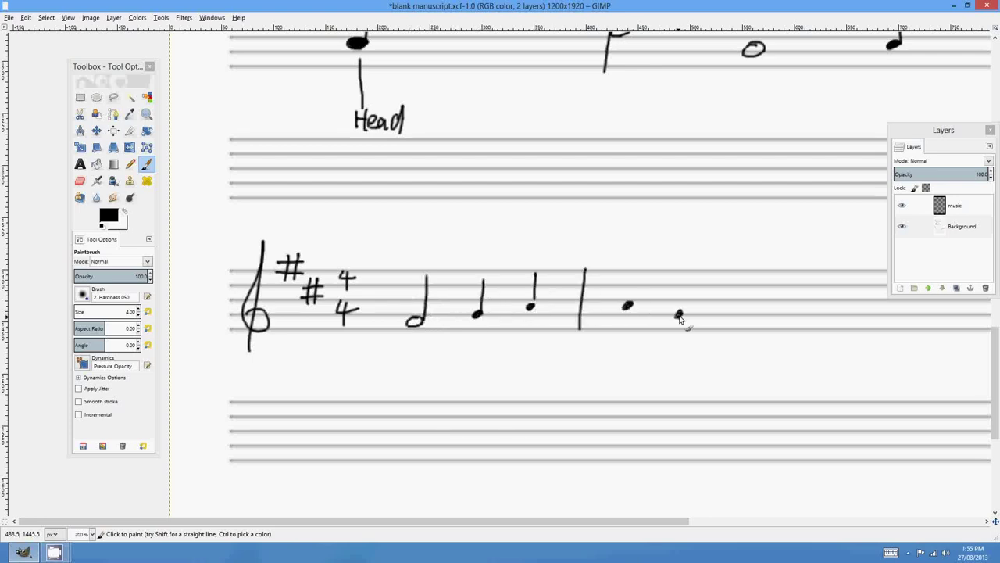
- Draw the melody's second bar as four descending quarter notes with upward stems, closed by a bar line
{"action": "left_click_drag", "start_coordinate": [764, 329], "coordinate": [779, 324]}
{"action": "scroll", "coordinate": [805, 351], "scroll_direction": "right", "scroll_amount": 2}
{"action": "scroll", "coordinate": [703, 346], "scroll_direction": "right", "scroll_amount": 5}
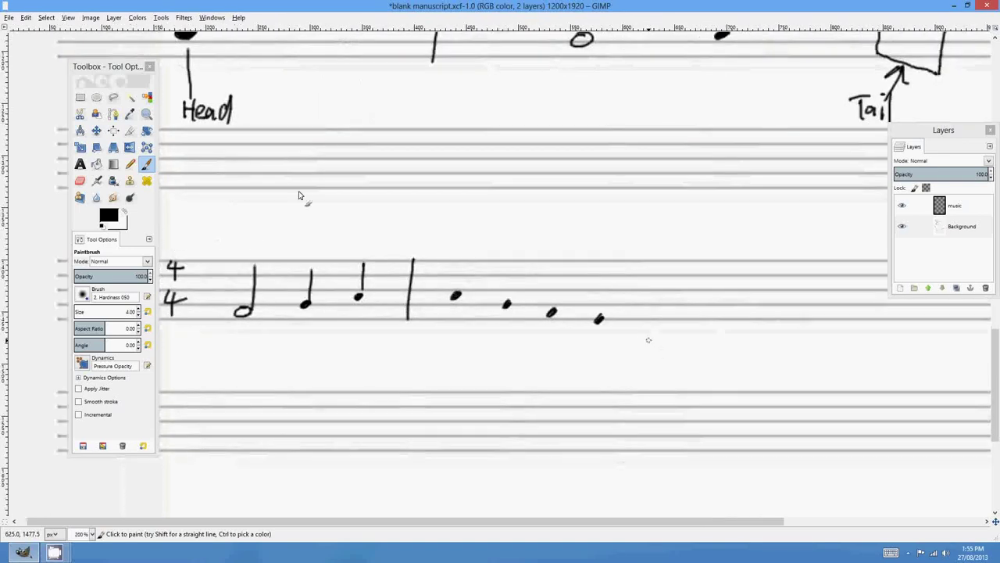
{"action": "left_click_drag", "start_coordinate": [460, 292], "coordinate": [461, 255]}
{"action": "left_click_drag", "start_coordinate": [514, 302], "coordinate": [516, 270]}
{"action": "left_click_drag", "start_coordinate": [556, 309], "coordinate": [560, 278]}
{"action": "left_click_drag", "start_coordinate": [600, 315], "coordinate": [603, 284]}
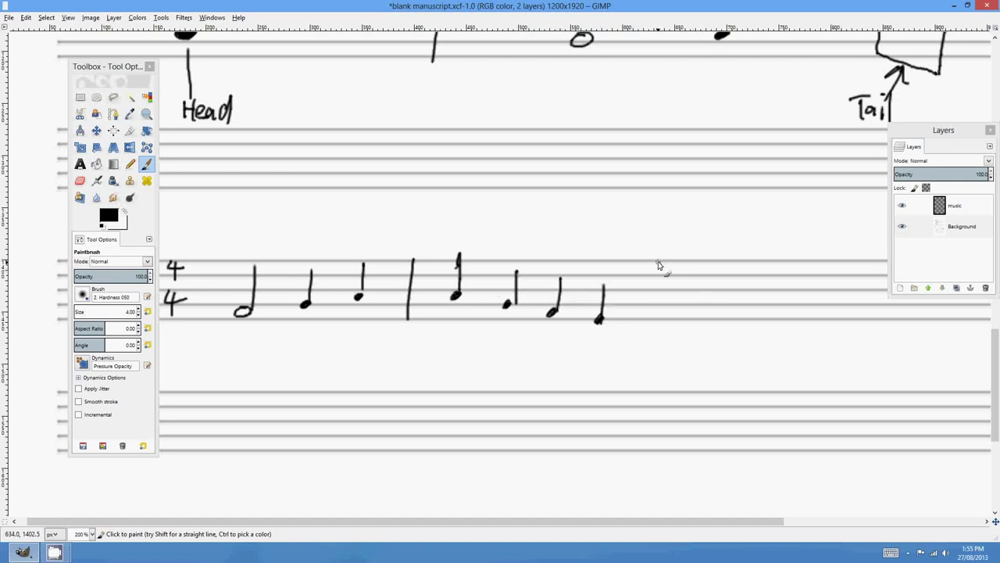
{"action": "mouse_move", "coordinate": [658, 262]}
{"action": "left_mouse_down"}
{"action": "mouse_move", "coordinate": [654, 317]}
{"action": "mouse_move", "coordinate": [747, 297]}
{"action": "mouse_move", "coordinate": [737, 287]}
{"action": "mouse_move", "coordinate": [700, 294]}
{"action": "left_mouse_up"}
- Draw the melody's third bar with two equal low quarter notes, two rising quarter notes and a bar line
{"action": "scroll", "coordinate": [682, 311], "scroll_direction": "down", "scroll_amount": 1}
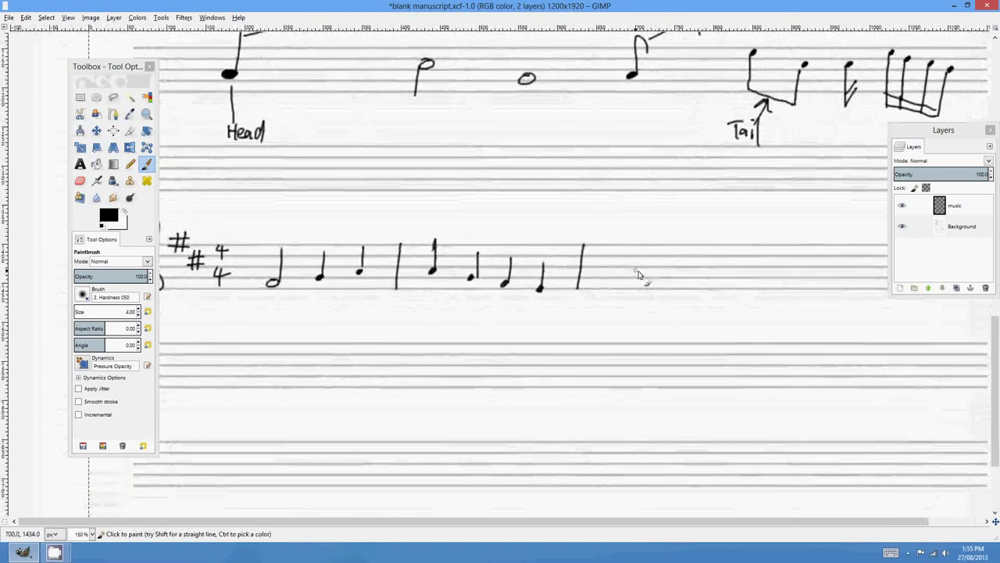
{"action": "scroll", "coordinate": [634, 303], "scroll_direction": "up", "scroll_amount": 3}
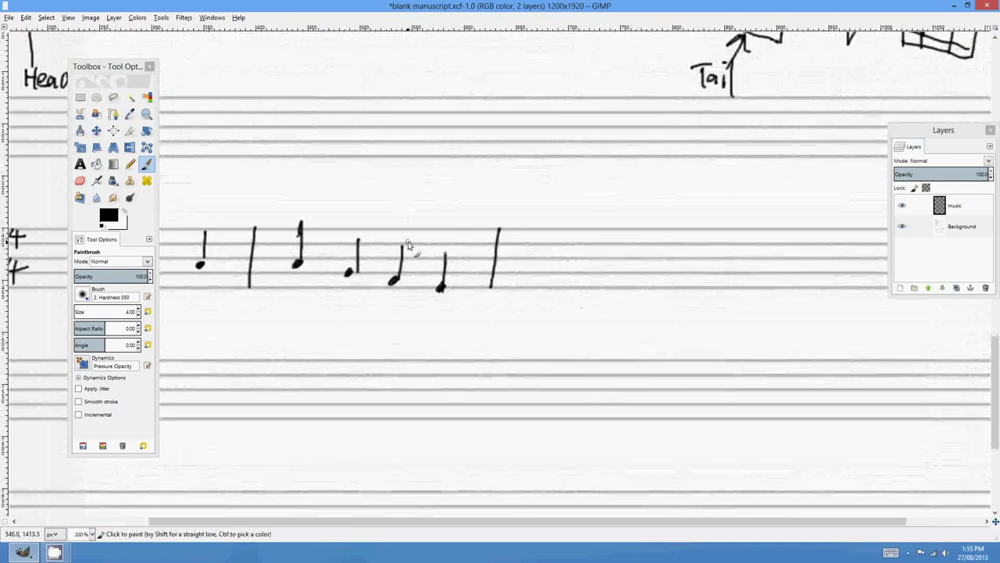
{"action": "left_click_drag", "start_coordinate": [523, 294], "coordinate": [526, 294]}
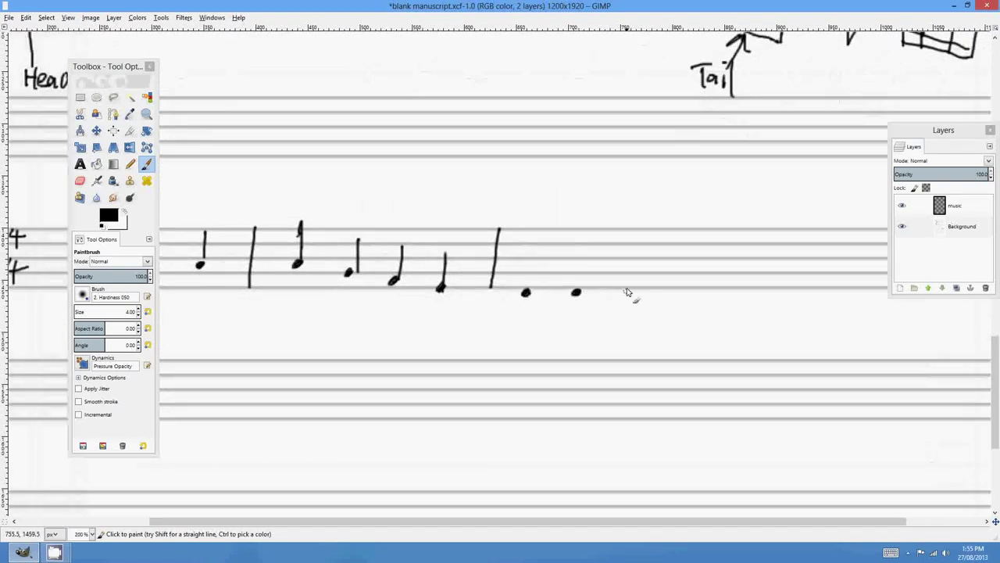
{"action": "left_click", "coordinate": [684, 278]}
{"action": "left_click_drag", "start_coordinate": [529, 252], "coordinate": [529, 291]}
{"action": "left_click_drag", "start_coordinate": [583, 257], "coordinate": [582, 290]}
{"action": "left_click_drag", "start_coordinate": [634, 254], "coordinate": [634, 288]}
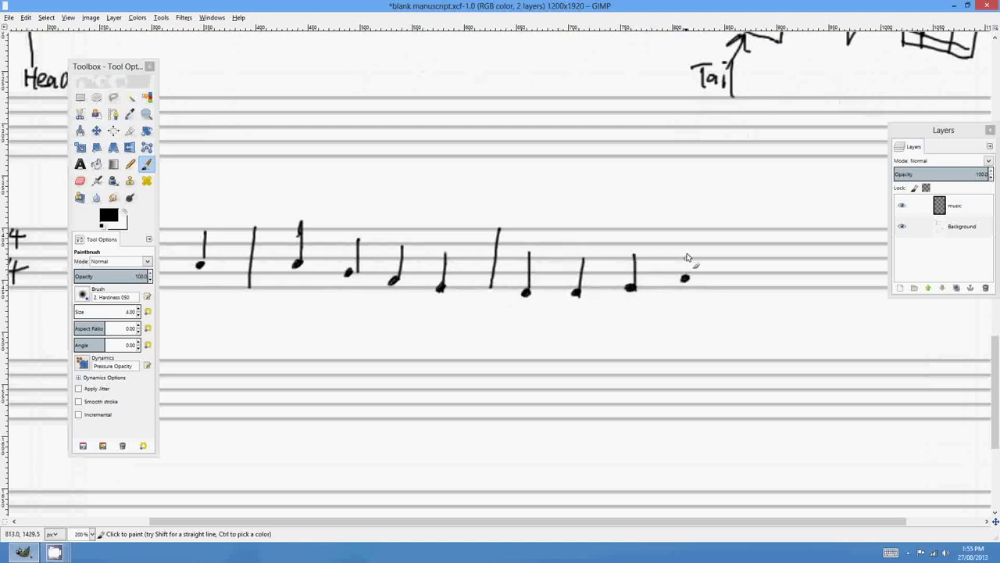
{"action": "left_click_drag", "start_coordinate": [688, 246], "coordinate": [686, 277]}
{"action": "left_click_drag", "start_coordinate": [727, 230], "coordinate": [726, 300]}
- Draw the melody's last bar: a dotted quarter note, an eighth note, a half note and a closing double bar line
{"action": "scroll", "coordinate": [846, 348], "scroll_direction": "right", "scroll_amount": 3}
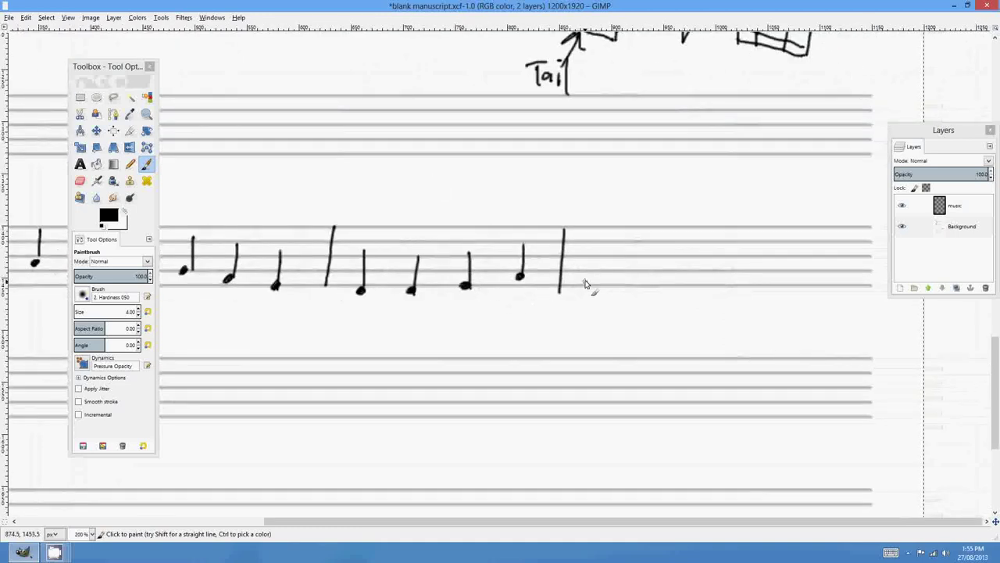
{"action": "left_click_drag", "start_coordinate": [619, 242], "coordinate": [616, 275]}
{"action": "left_click_drag", "start_coordinate": [701, 280], "coordinate": [697, 286]}
{"action": "mouse_move", "coordinate": [709, 250]}
{"action": "left_mouse_down"}
{"action": "mouse_move", "coordinate": [708, 274]}
{"action": "mouse_move", "coordinate": [776, 278]}
{"action": "mouse_move", "coordinate": [775, 242]}
{"action": "left_mouse_up"}
{"action": "mouse_move", "coordinate": [833, 287]}
{"action": "left_mouse_down"}
{"action": "mouse_move", "coordinate": [833, 230]}
{"action": "mouse_move", "coordinate": [822, 292]}
{"action": "left_mouse_up"}
- Review the whole page, from the two-staff example and clefs to the accidentals, time signatures, note parts and finished melody
{"action": "scroll", "coordinate": [725, 285], "scroll_direction": "down", "scroll_amount": 3, "text": "ctrl"}
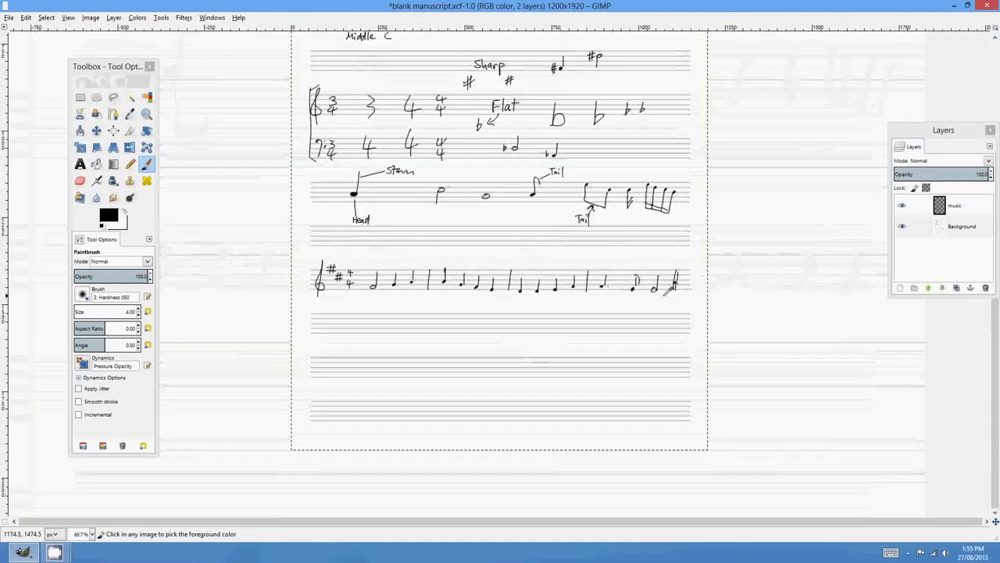
{"action": "scroll", "coordinate": [605, 292], "scroll_direction": "up", "scroll_amount": 1, "text": "ctrl"}
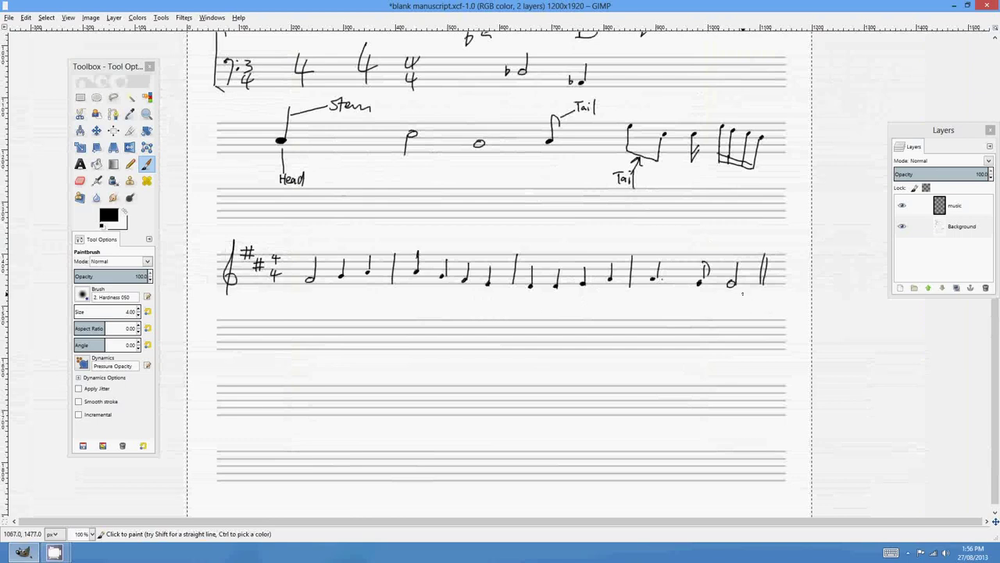
{"action": "scroll", "coordinate": [748, 303], "scroll_direction": "up", "scroll_amount": 5}
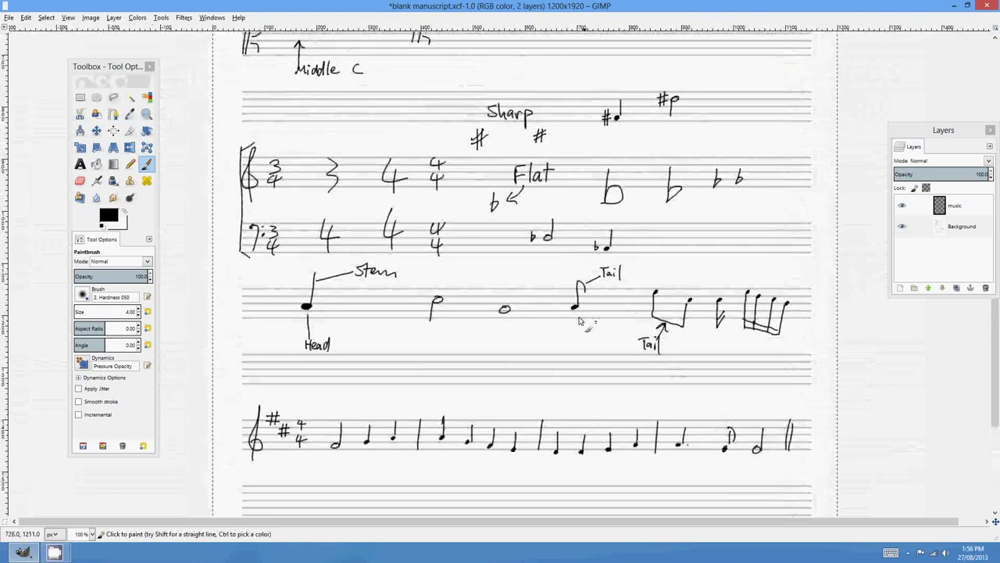
{"action": "scroll", "coordinate": [565, 303], "scroll_direction": "down", "scroll_amount": 2}
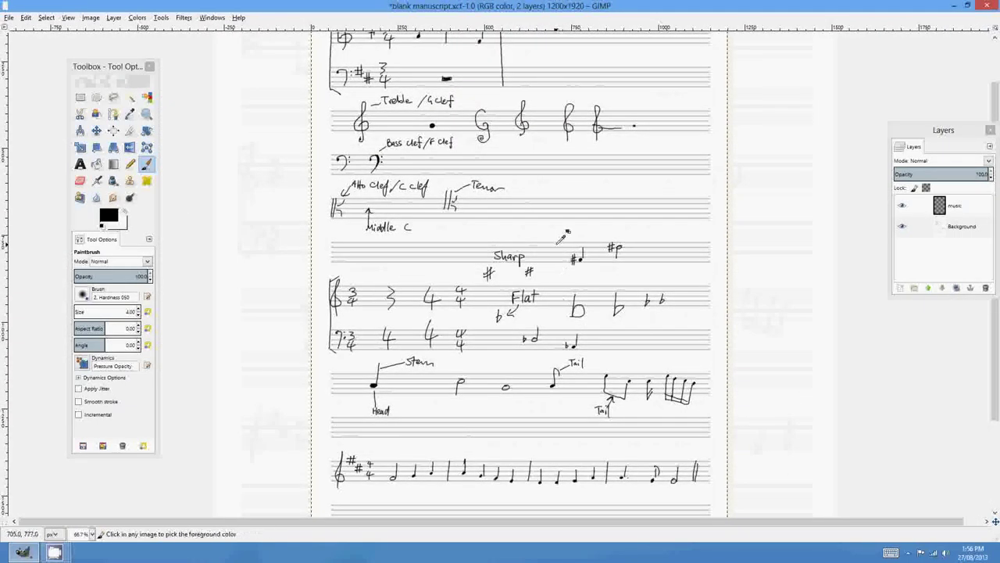
{"action": "scroll", "coordinate": [565, 303], "scroll_direction": "down", "scroll_amount": 1}
{"action": "scroll", "coordinate": [471, 99], "scroll_direction": "up", "scroll_amount": 4}
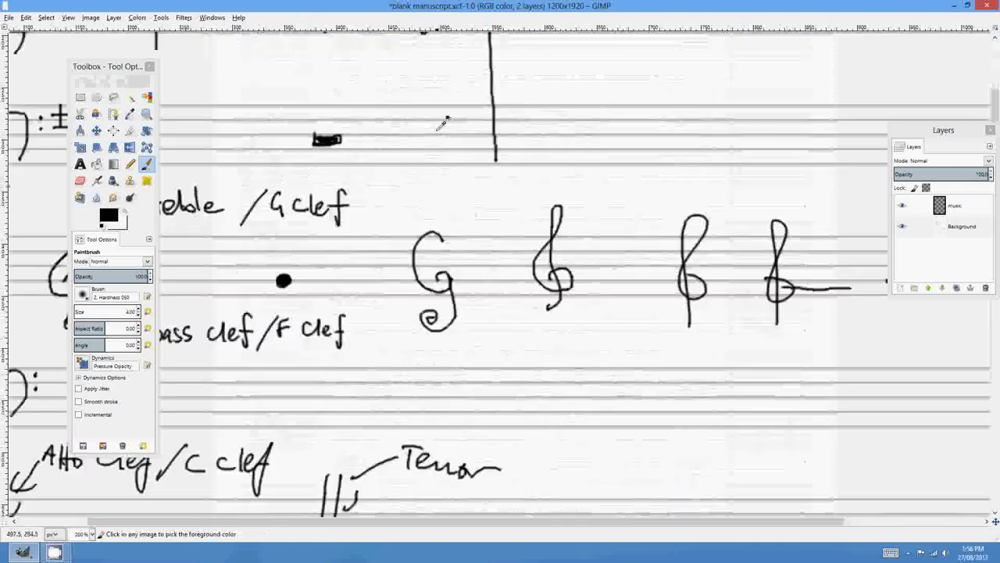
{"action": "mouse_move", "coordinate": [388, 171]}
{"action": "left_mouse_down"}
{"action": "mouse_move", "coordinate": [400, 164]}
{"action": "mouse_move", "coordinate": [382, 164]}
{"action": "mouse_move", "coordinate": [404, 164]}
{"action": "left_mouse_up"}
{"action": "scroll", "coordinate": [514, 203], "scroll_direction": "down", "scroll_amount": 3}
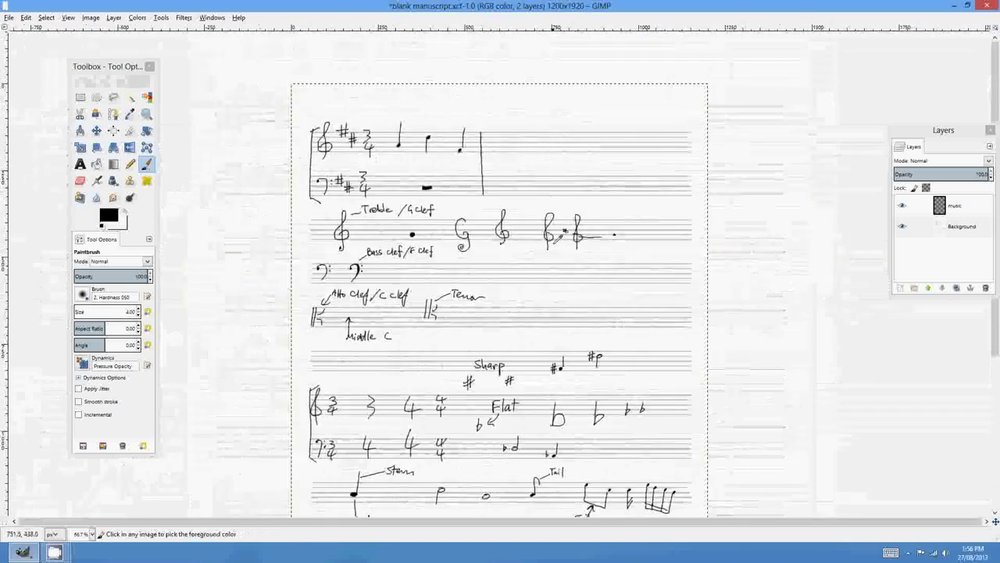
{"action": "scroll", "coordinate": [581, 223], "scroll_direction": "down", "scroll_amount": 4}
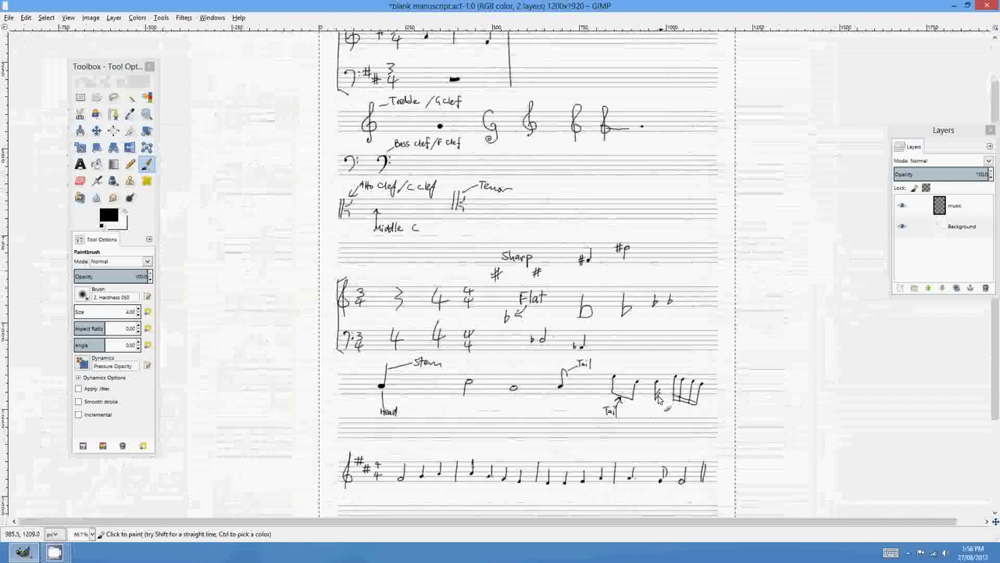
{"action": "scroll", "coordinate": [660, 399], "scroll_direction": "up", "scroll_amount": 2}
{"action": "left_click_drag", "start_coordinate": [650, 398], "coordinate": [659, 362]}
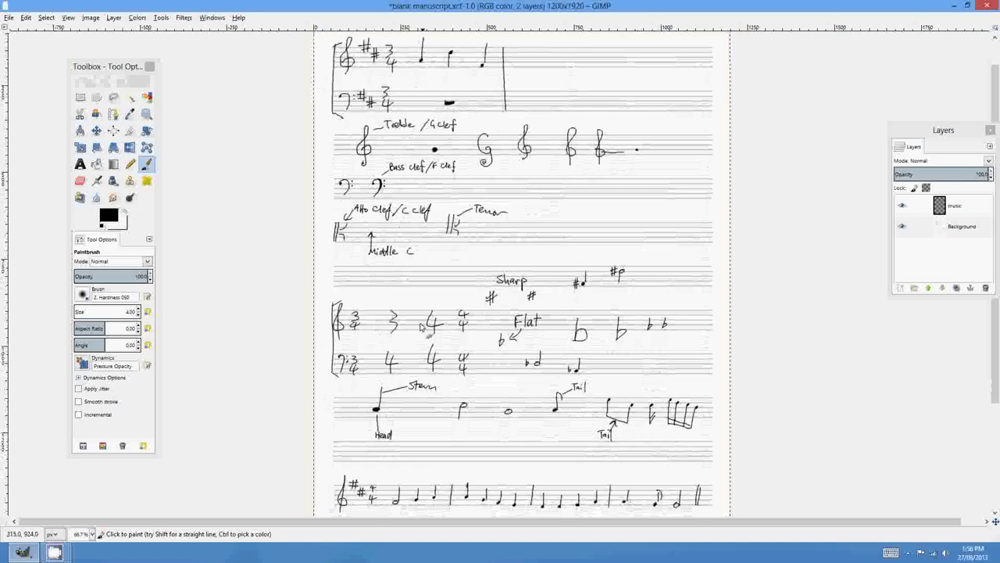
{"action": "scroll", "coordinate": [512, 471], "scroll_direction": "down", "scroll_amount": 2}
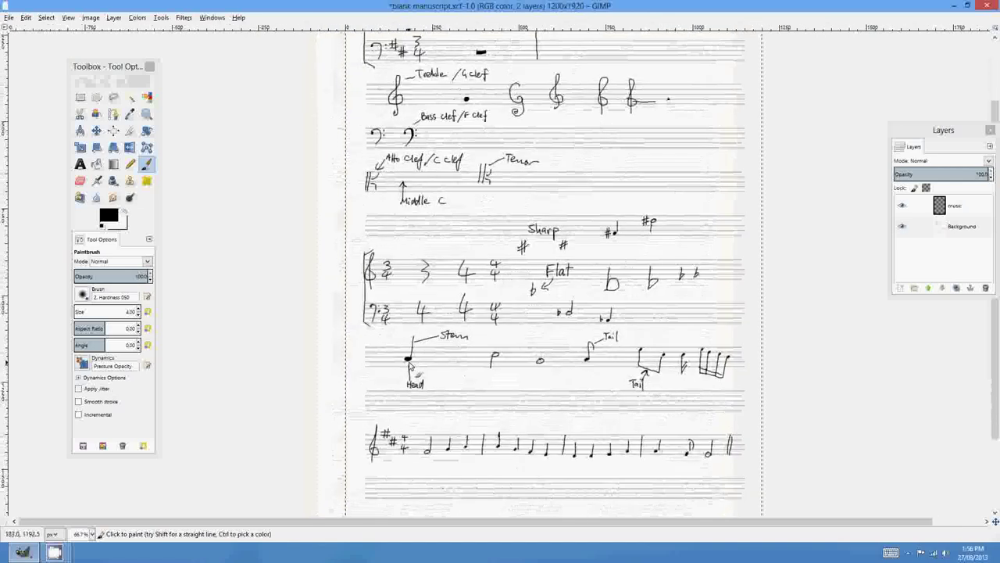